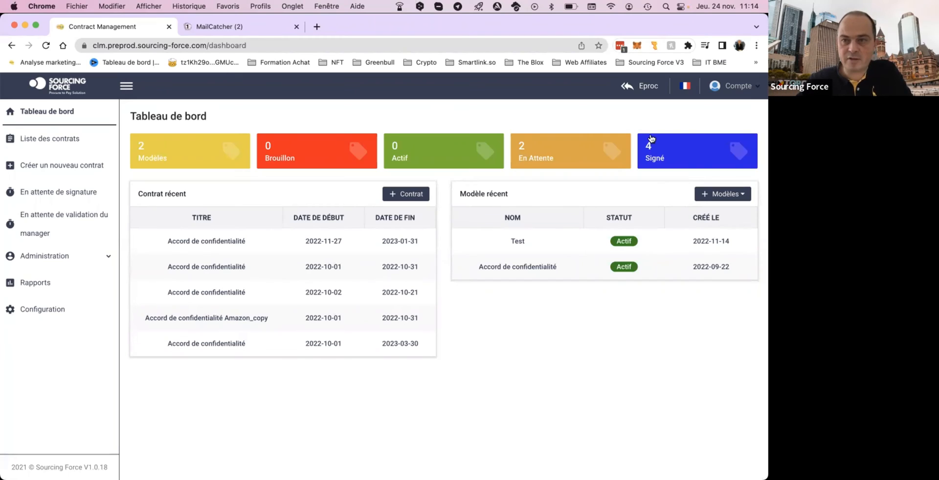
{"action": "left_click", "coordinate": [726, 87]}
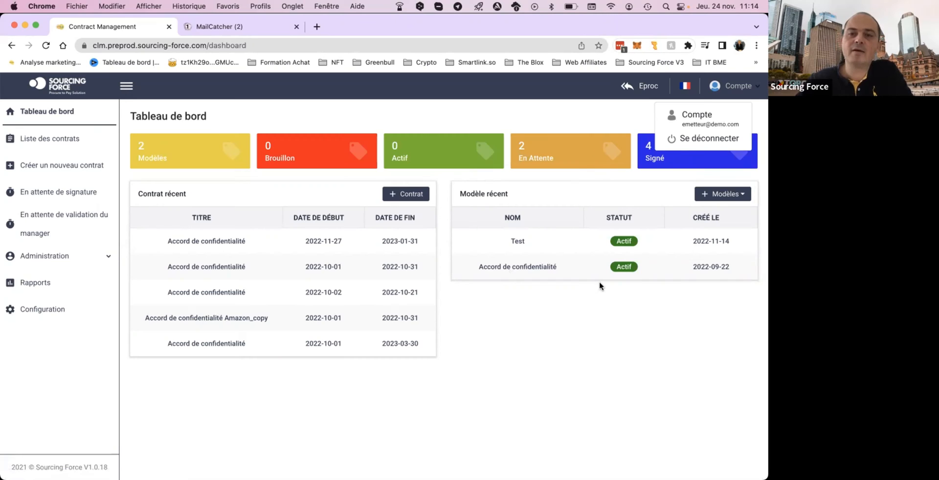
{"action": "left_click", "coordinate": [488, 269]}
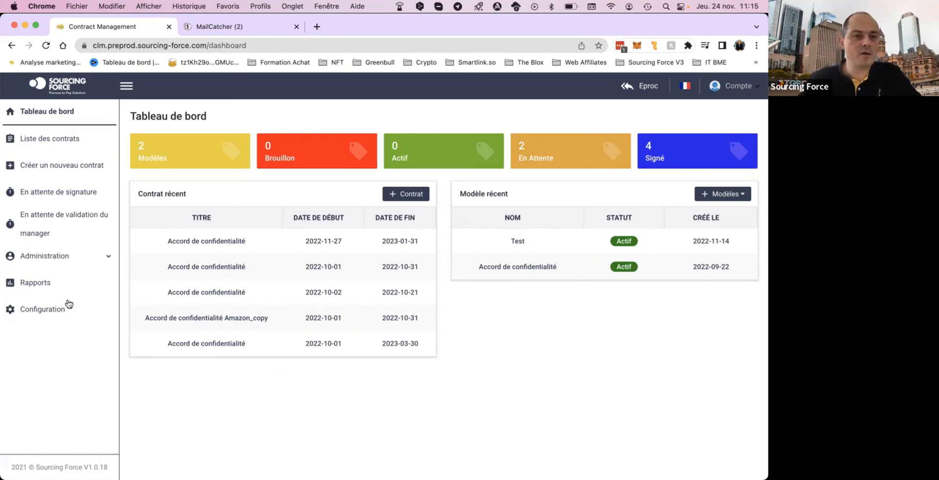
Open the contract list and review its columns from status and title through supplier, amount, dates and record type.
{"action": "left_click", "coordinate": [51, 141]}
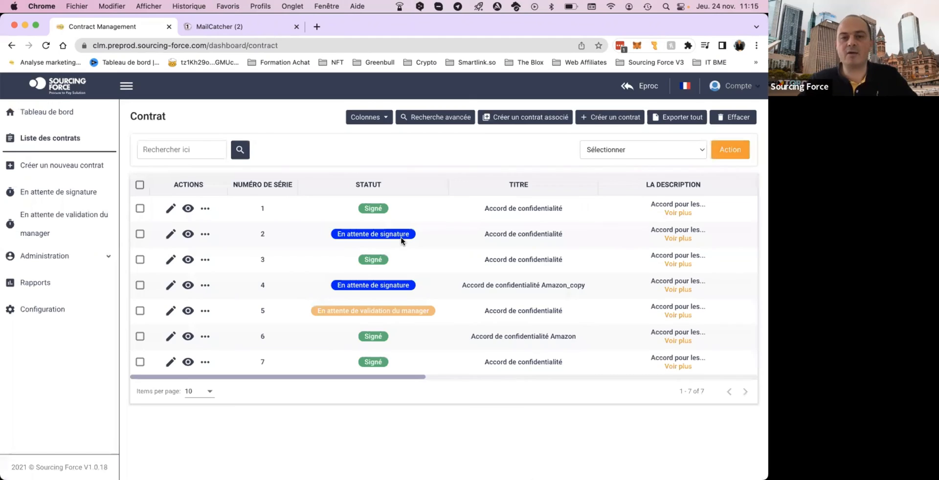
{"action": "scroll", "coordinate": [488, 251], "scroll_direction": "right", "scroll_amount": 1}
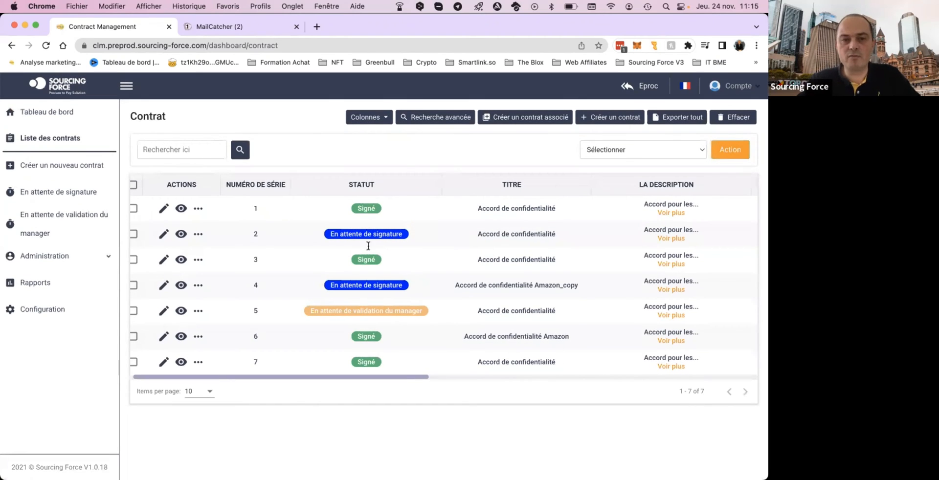
{"action": "scroll", "coordinate": [431, 283], "scroll_direction": "right", "scroll_amount": 5}
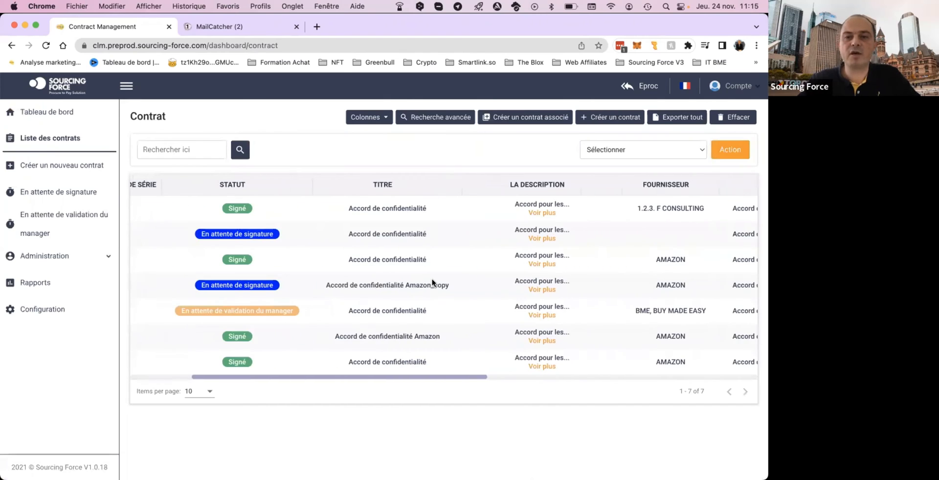
{"action": "scroll", "coordinate": [432, 283], "scroll_direction": "right", "scroll_amount": 10}
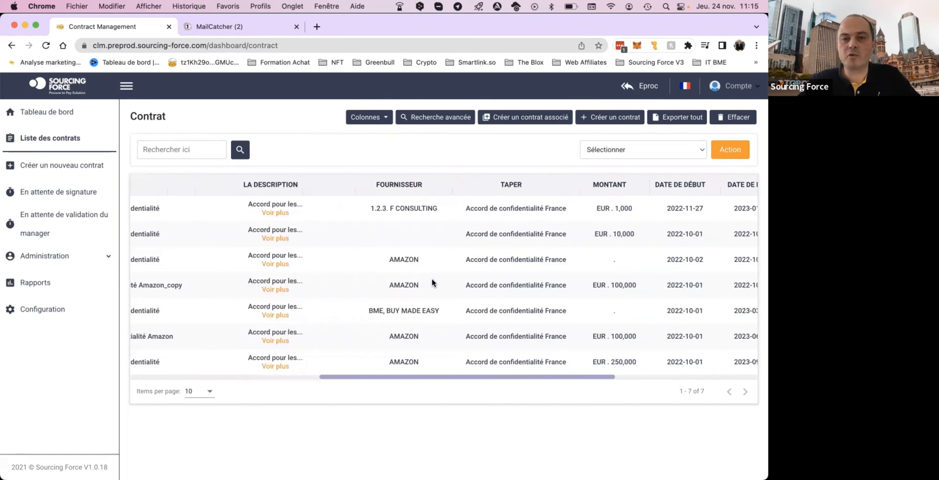
{"action": "scroll", "coordinate": [432, 283], "scroll_direction": "right", "scroll_amount": 10}
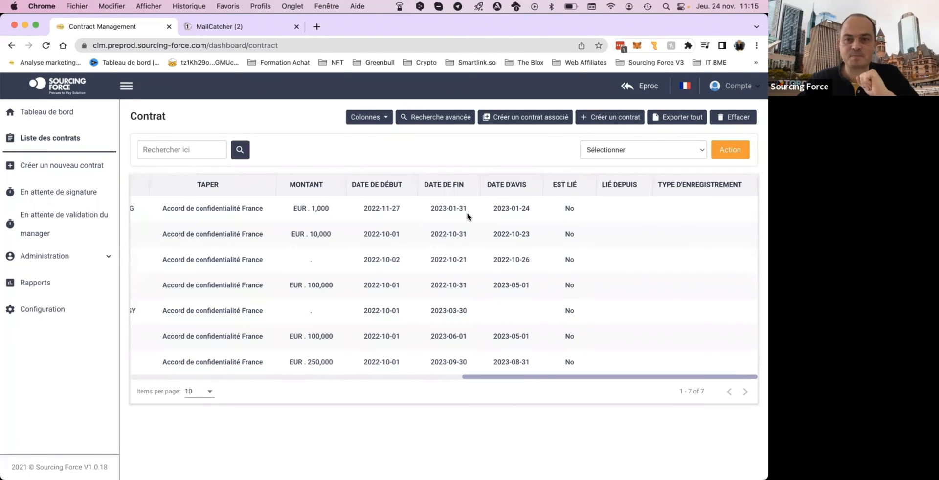
{"action": "scroll", "coordinate": [467, 216], "scroll_direction": "left", "scroll_amount": 10}
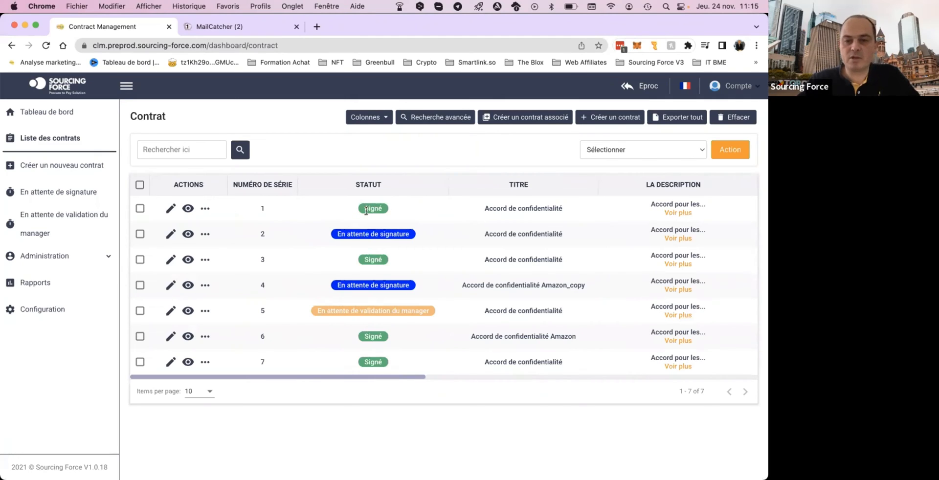
View the contract with serial number 1 and examine its header details, including the end date and supplier.
{"action": "left_click", "coordinate": [188, 209]}
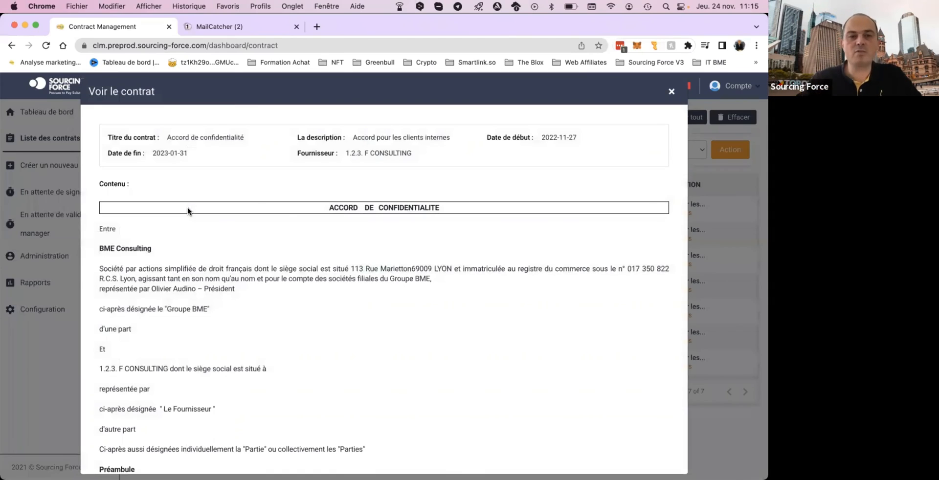
{"action": "scroll", "coordinate": [260, 265], "scroll_direction": "down", "scroll_amount": 2}
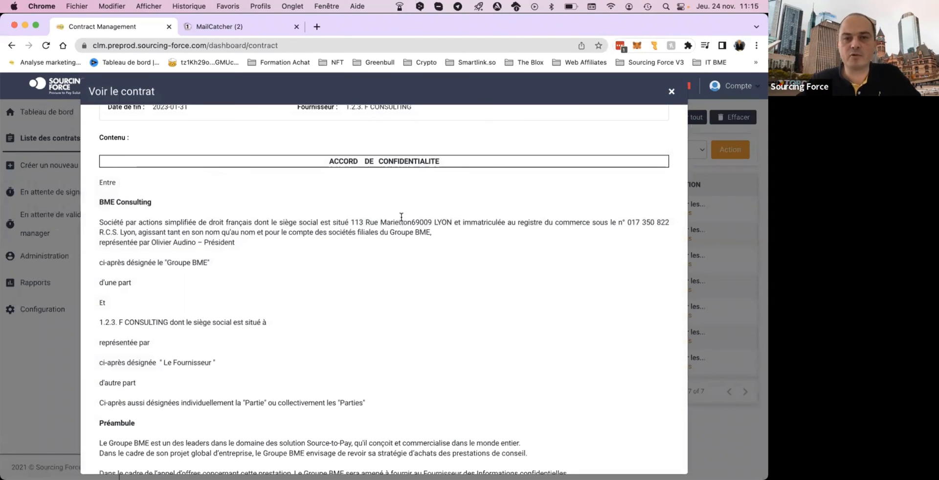
{"action": "scroll", "coordinate": [398, 216], "scroll_direction": "up", "scroll_amount": 2}
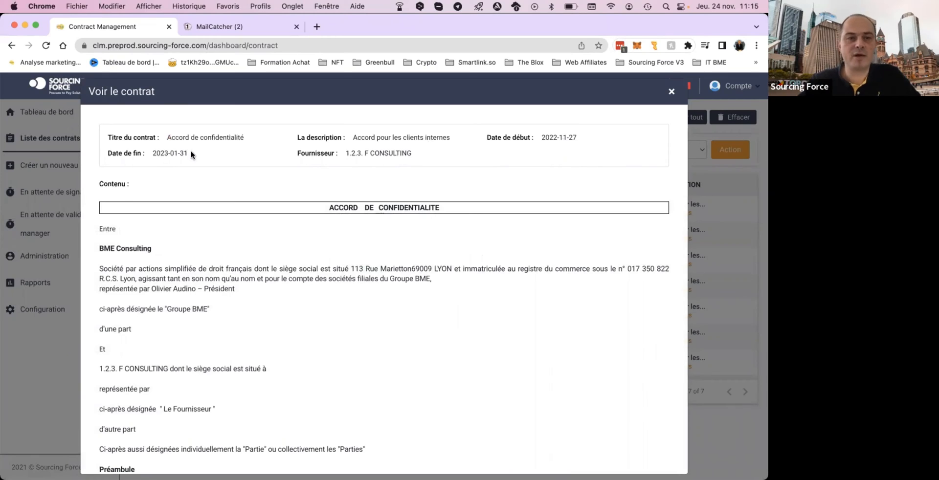
{"action": "left_click_drag", "start_coordinate": [345, 153], "coordinate": [417, 155]}
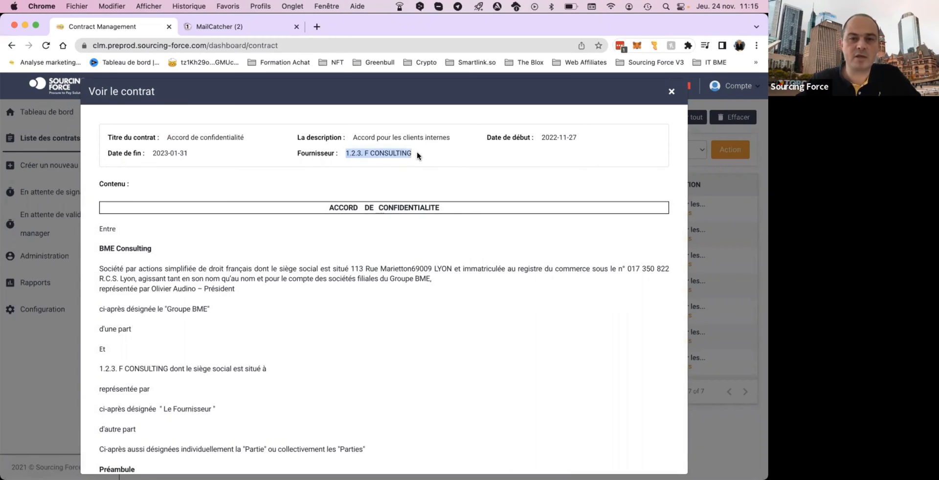
{"action": "left_click", "coordinate": [372, 290]}
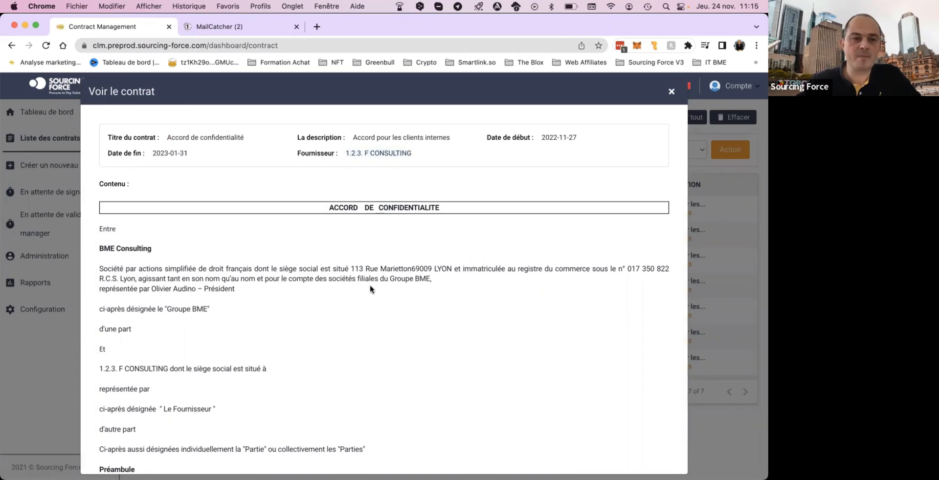
Examine the signature block at the end of the contract, including the signer's e-mail and IP address, and close the contract view.
{"action": "scroll", "coordinate": [370, 289], "scroll_direction": "down", "scroll_amount": 3}
{"action": "scroll", "coordinate": [370, 290], "scroll_direction": "down", "scroll_amount": 10}
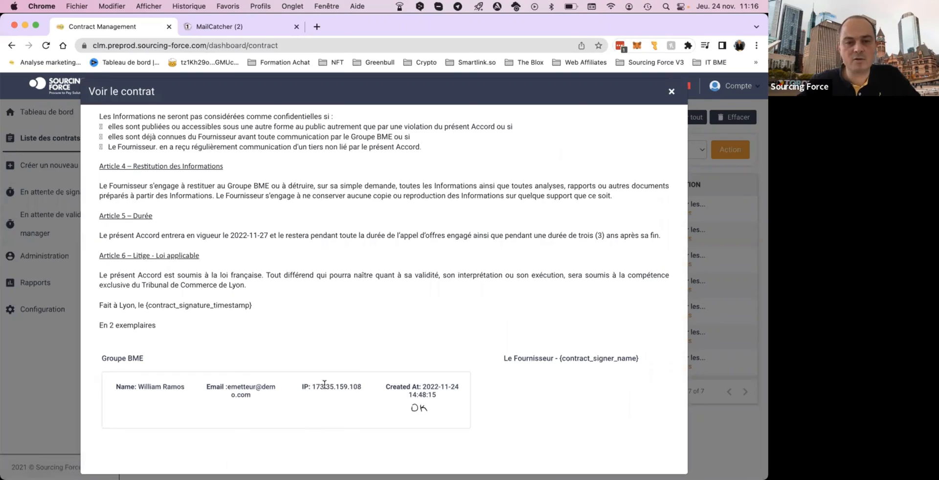
{"action": "left_click_drag", "start_coordinate": [315, 386], "coordinate": [351, 385]}
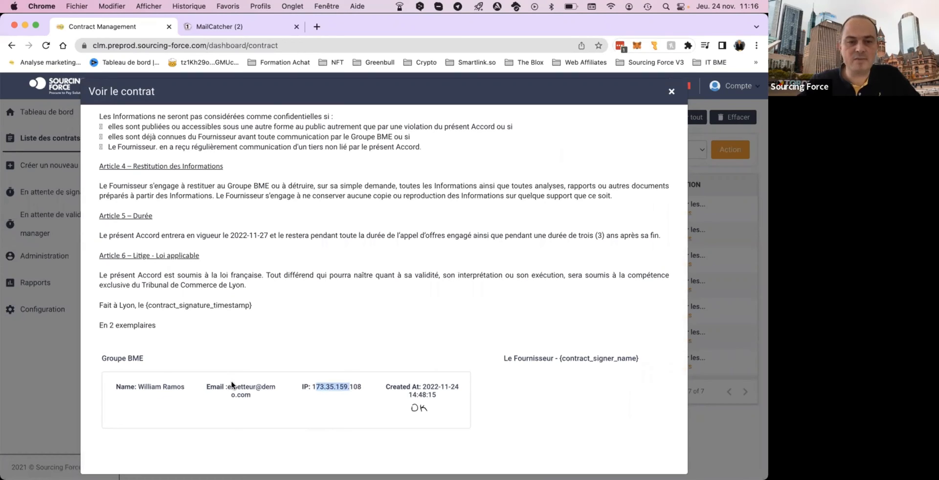
{"action": "left_click_drag", "start_coordinate": [228, 386], "coordinate": [255, 391]}
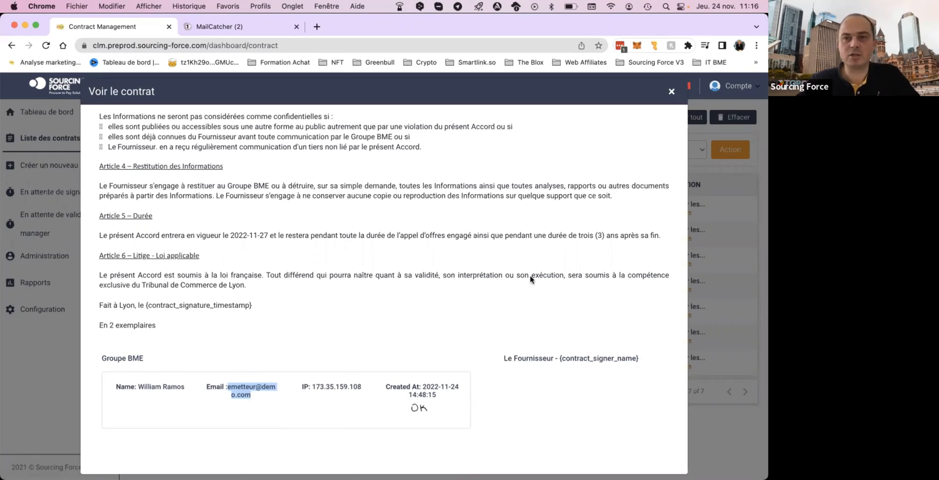
{"action": "left_click", "coordinate": [364, 391]}
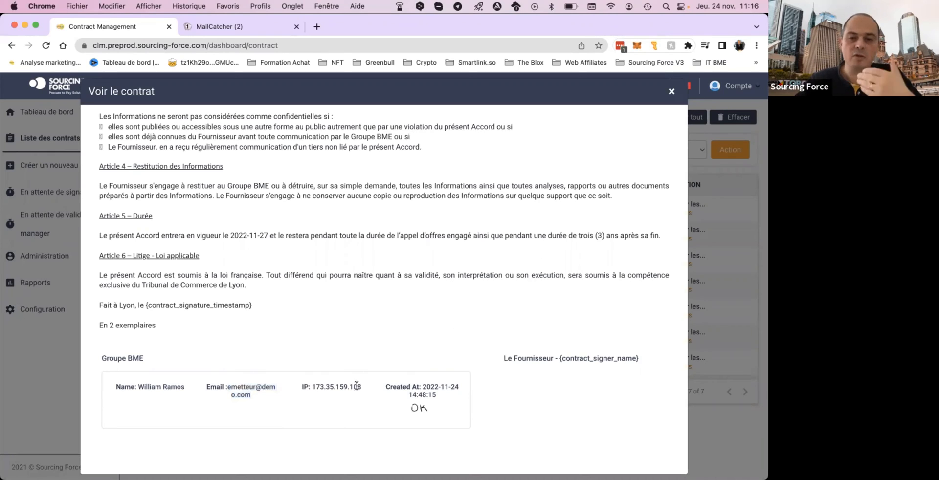
{"action": "left_click_drag", "start_coordinate": [312, 386], "coordinate": [364, 389]}
{"action": "left_click_drag", "start_coordinate": [228, 387], "coordinate": [252, 396]}
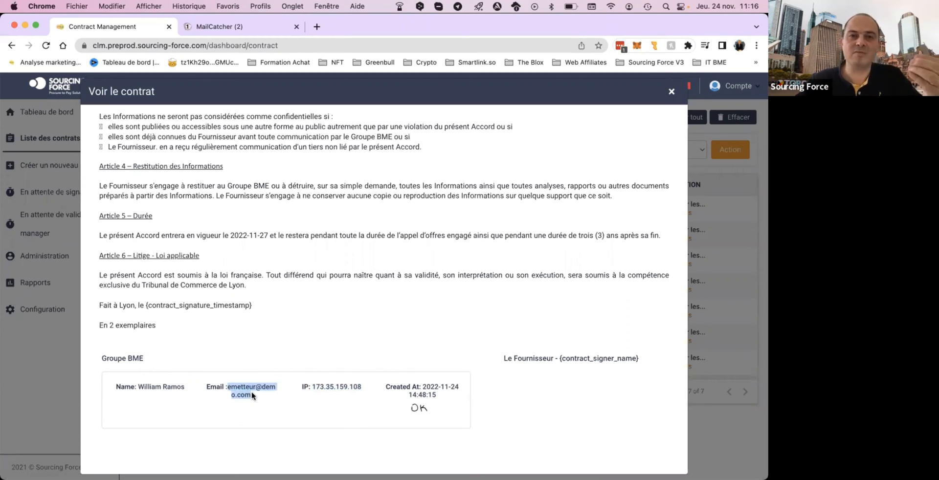
{"action": "left_click", "coordinate": [670, 91]}
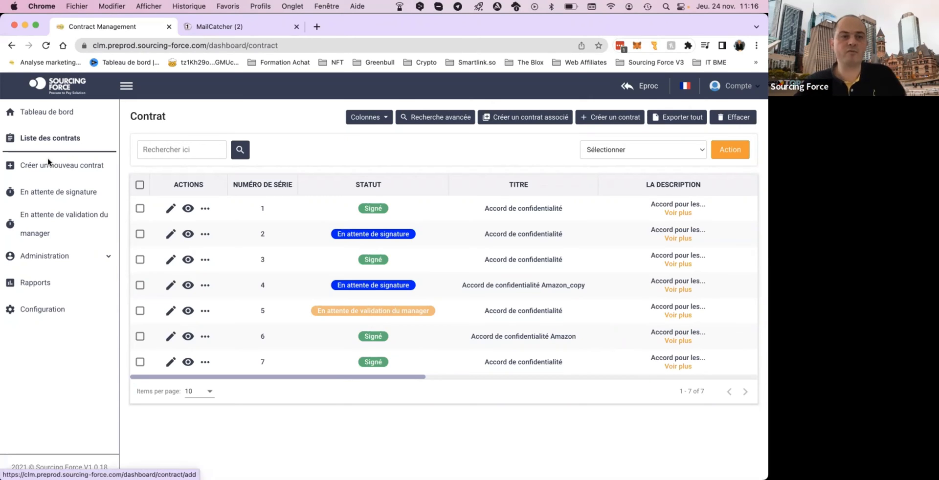
Open the "Accord de confidentialité" template for editing from the administration's list of templates.
{"action": "left_click", "coordinate": [58, 256]}
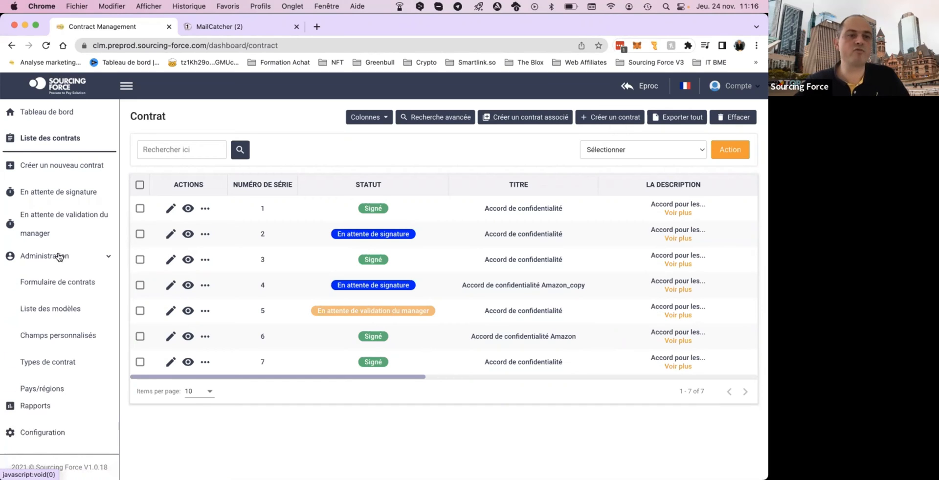
{"action": "left_click", "coordinate": [56, 311]}
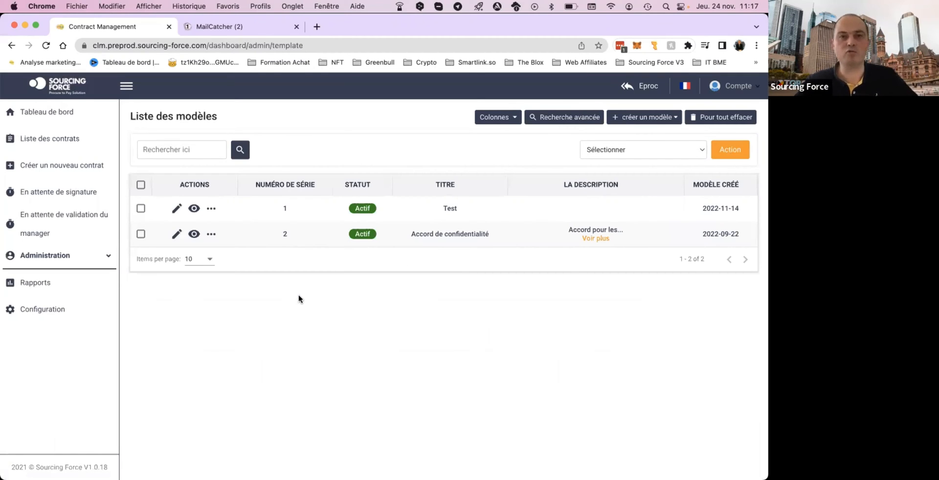
{"action": "left_click", "coordinate": [177, 237]}
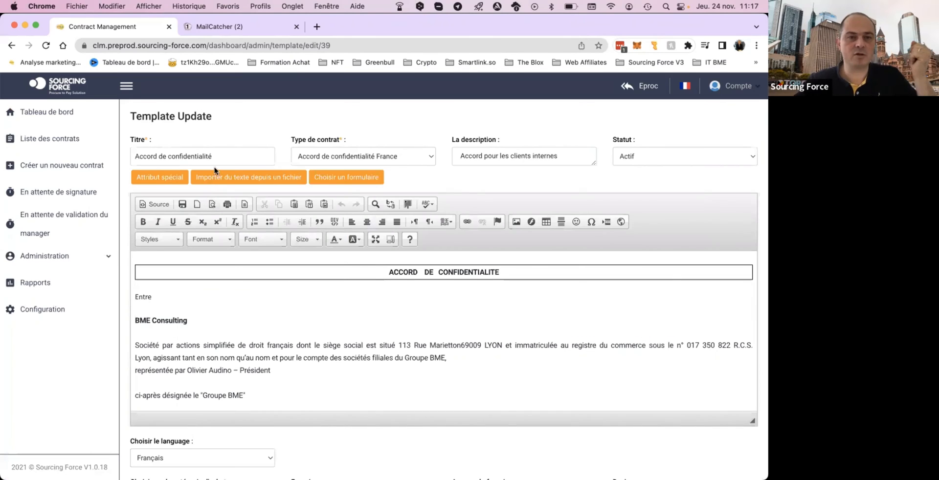
Check the template's contract type and status options, keeping "Accord de confidentialité France" and "Actif" selected.
{"action": "left_click", "coordinate": [405, 156]}
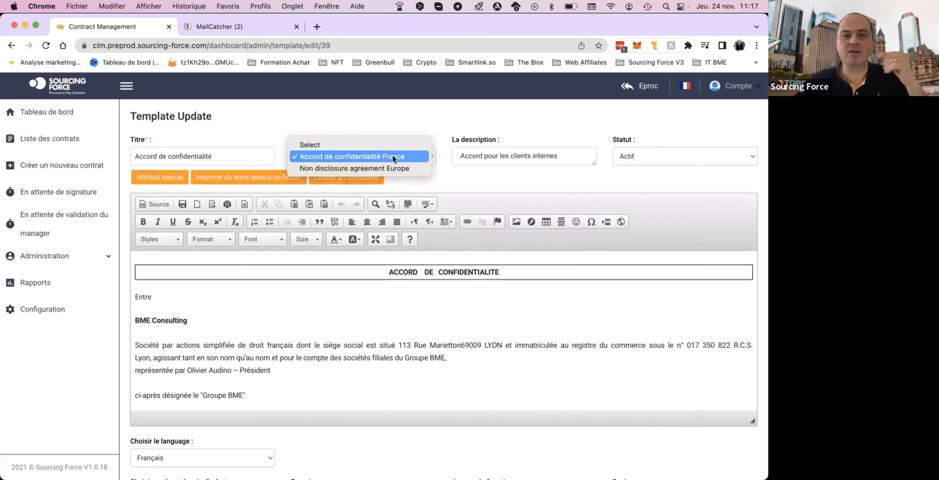
{"action": "left_click", "coordinate": [392, 156]}
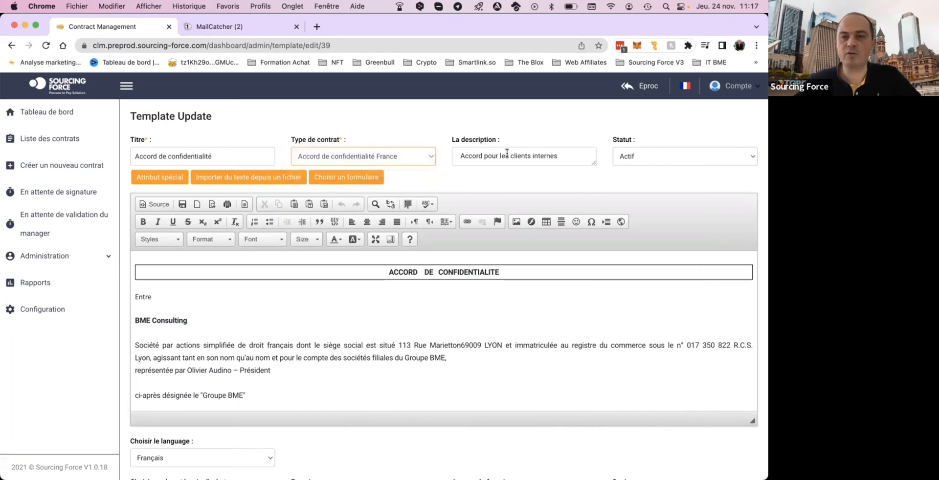
{"action": "left_click", "coordinate": [655, 156]}
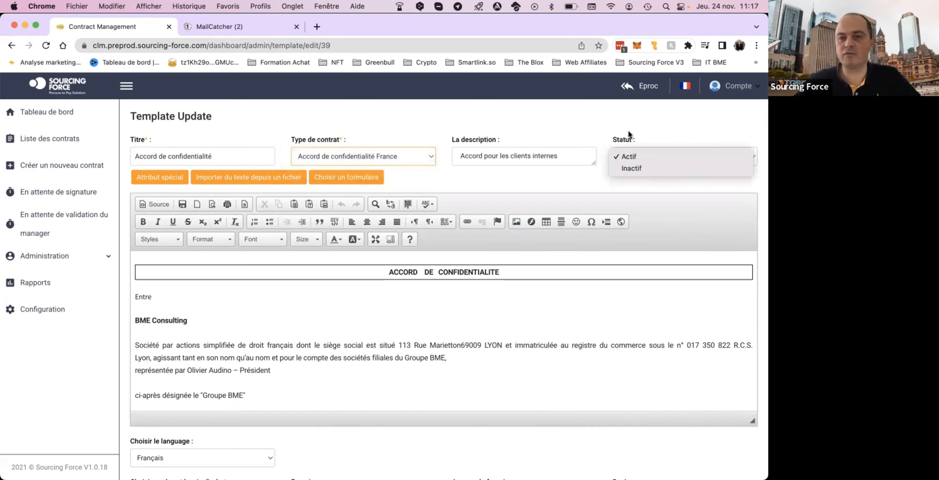
{"action": "left_click", "coordinate": [655, 155]}
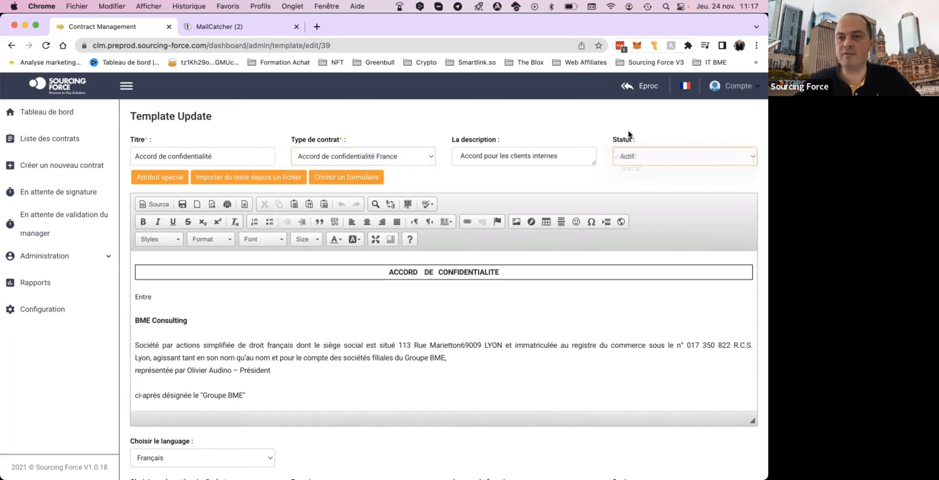
Read through the opening of the template's body text, covering the contracting parties and the supplier placeholder.
{"action": "scroll", "coordinate": [334, 304], "scroll_direction": "down", "scroll_amount": 4}
{"action": "left_click", "coordinate": [334, 303]}
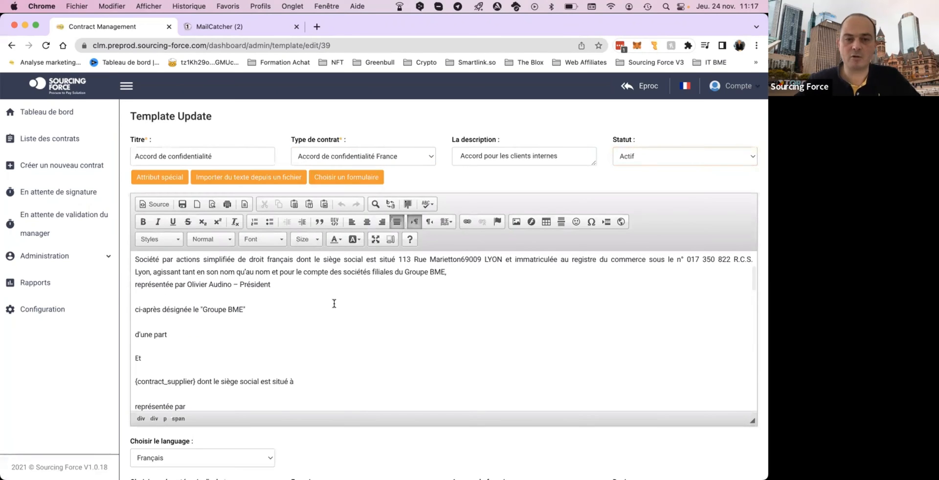
{"action": "scroll", "coordinate": [334, 304], "scroll_direction": "down", "scroll_amount": 2}
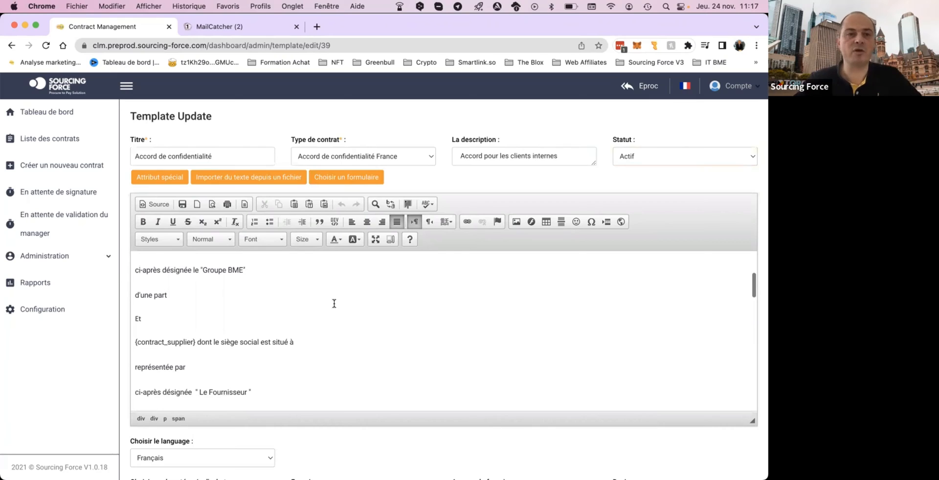
{"action": "scroll", "coordinate": [334, 304], "scroll_direction": "up", "scroll_amount": 4}
{"action": "scroll", "coordinate": [334, 303], "scroll_direction": "up", "scroll_amount": 3}
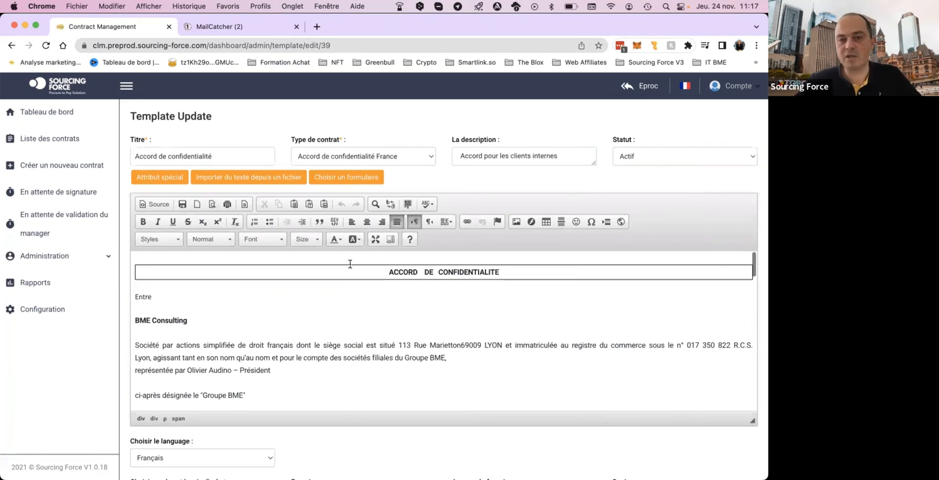
{"action": "left_click", "coordinate": [478, 359]}
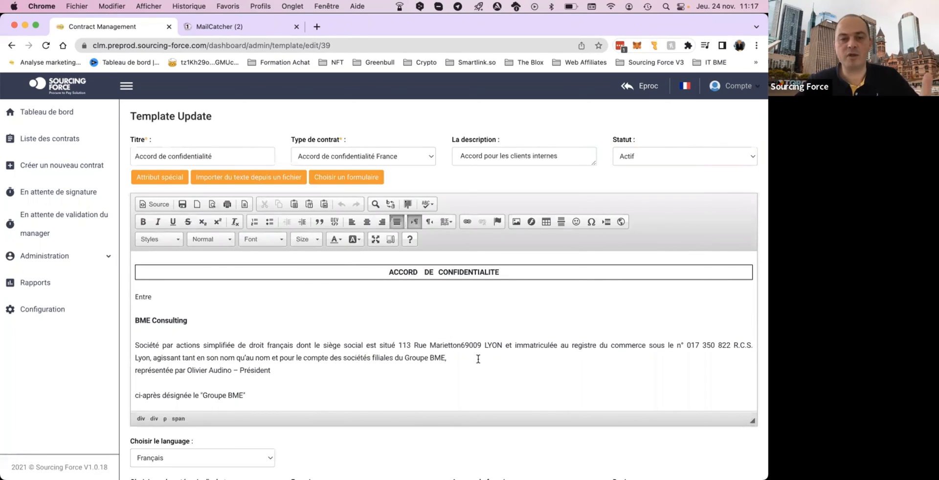
{"action": "scroll", "coordinate": [478, 359], "scroll_direction": "down", "scroll_amount": 2}
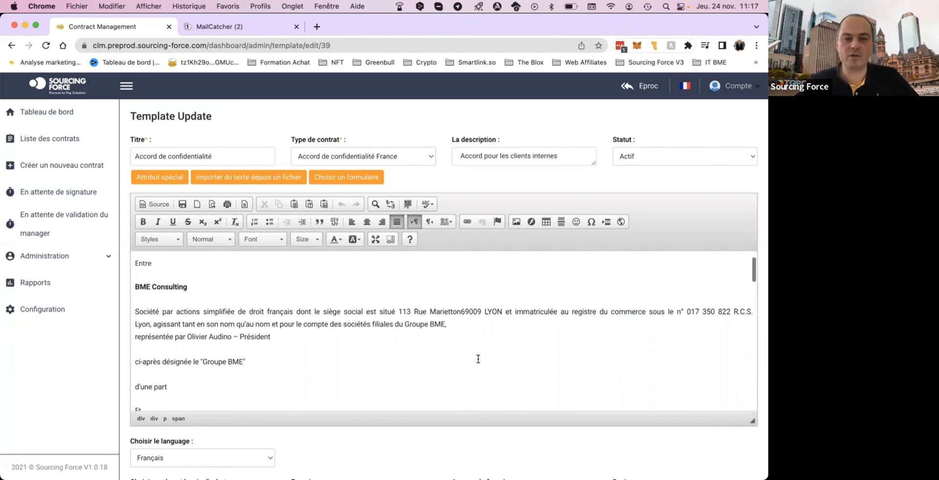
{"action": "scroll", "coordinate": [478, 359], "scroll_direction": "down", "scroll_amount": 1}
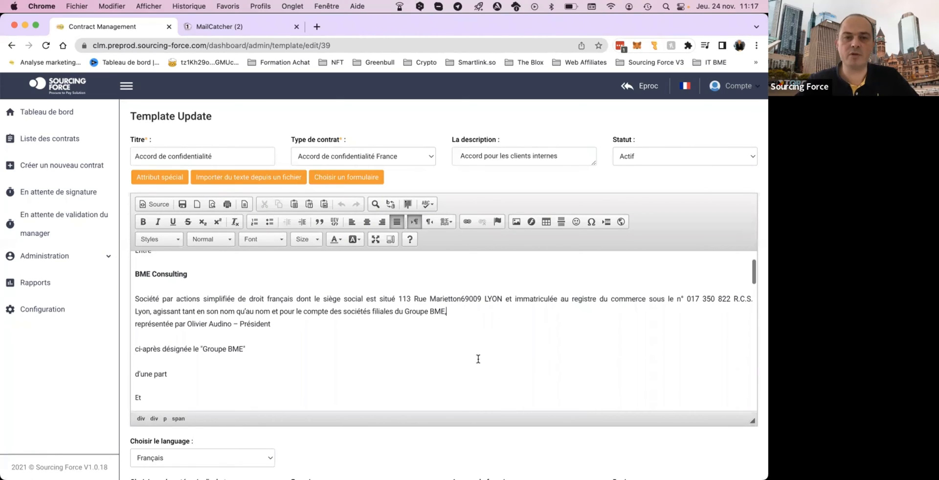
Look through the list of special attributes available for the template, from contract name to renewal placeholders, and close it.
{"action": "left_click", "coordinate": [162, 177]}
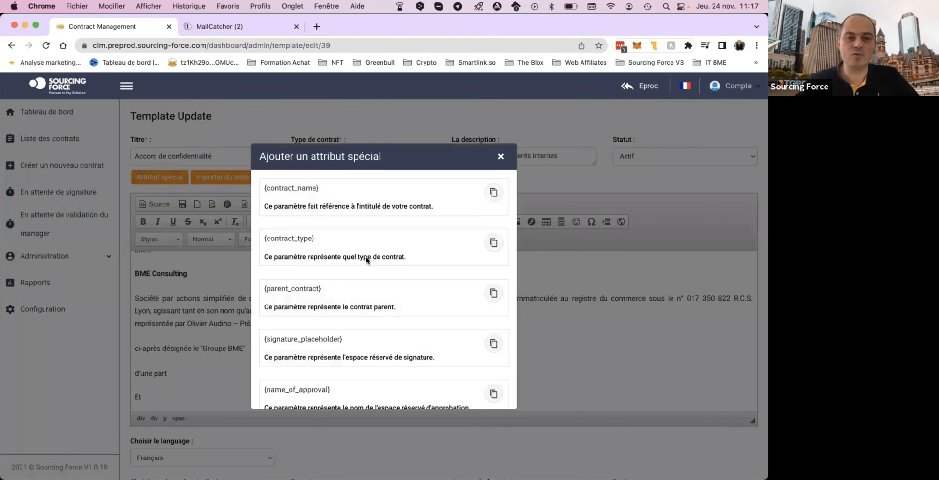
{"action": "scroll", "coordinate": [367, 259], "scroll_direction": "down", "scroll_amount": 5}
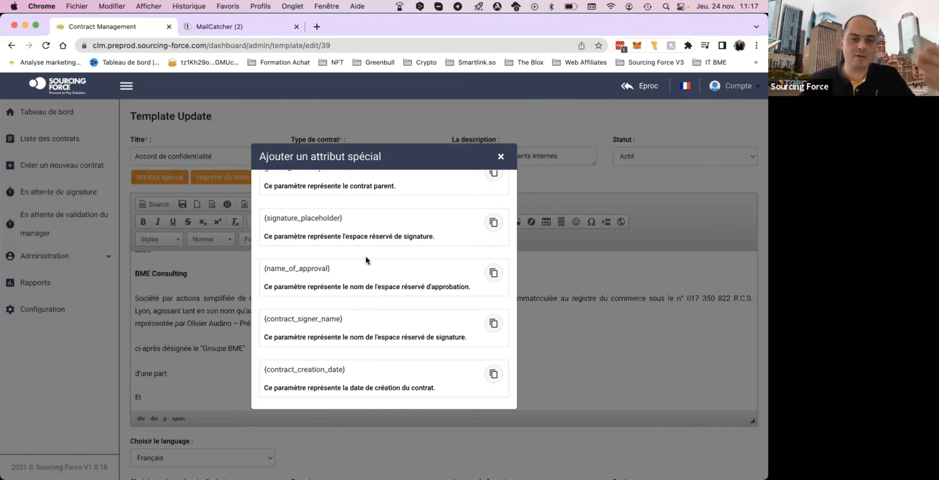
{"action": "scroll", "coordinate": [366, 255], "scroll_direction": "down", "scroll_amount": 7}
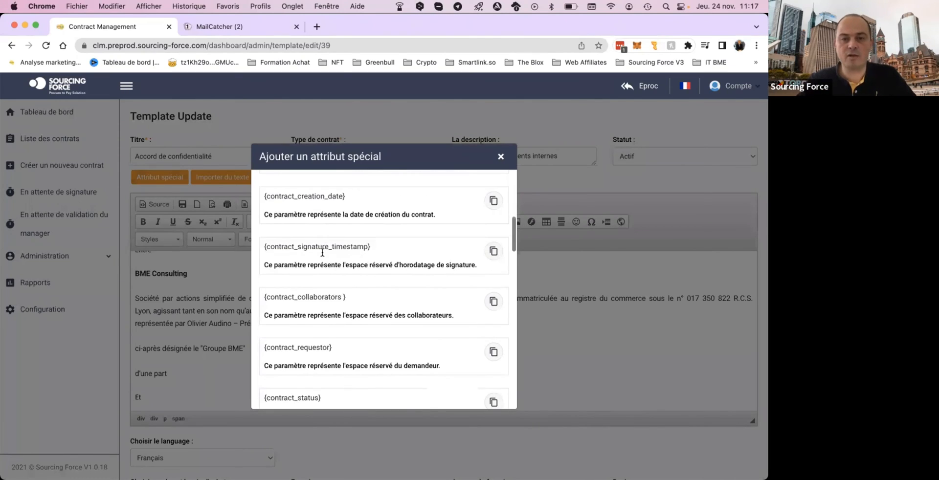
{"action": "scroll", "coordinate": [321, 257], "scroll_direction": "down", "scroll_amount": 2}
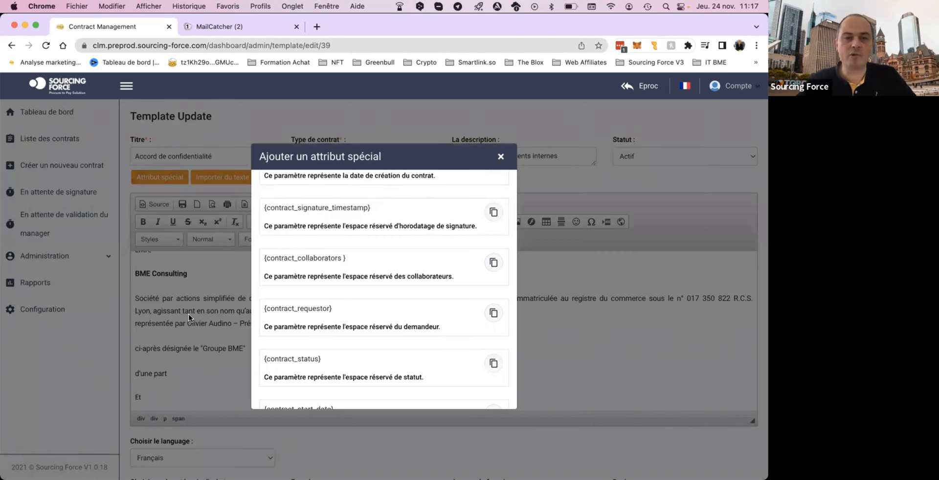
{"action": "scroll", "coordinate": [352, 306], "scroll_direction": "down", "scroll_amount": 10}
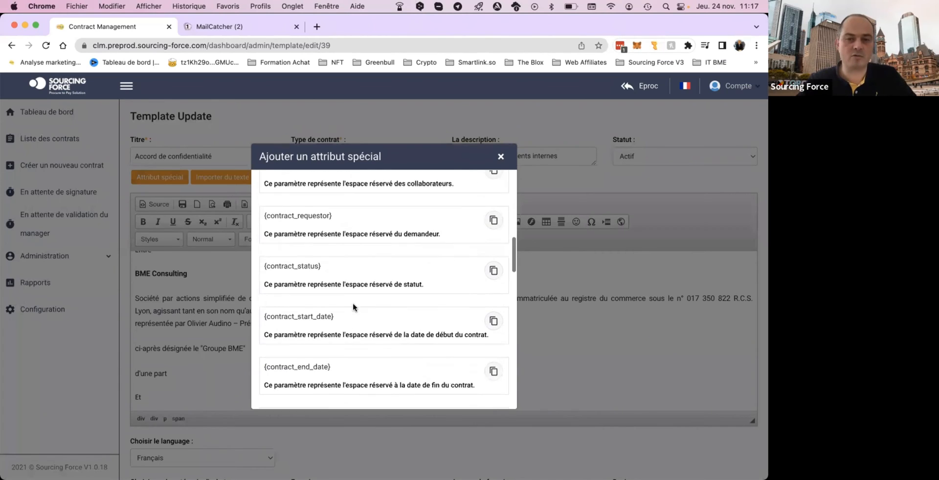
{"action": "left_click", "coordinate": [501, 158]}
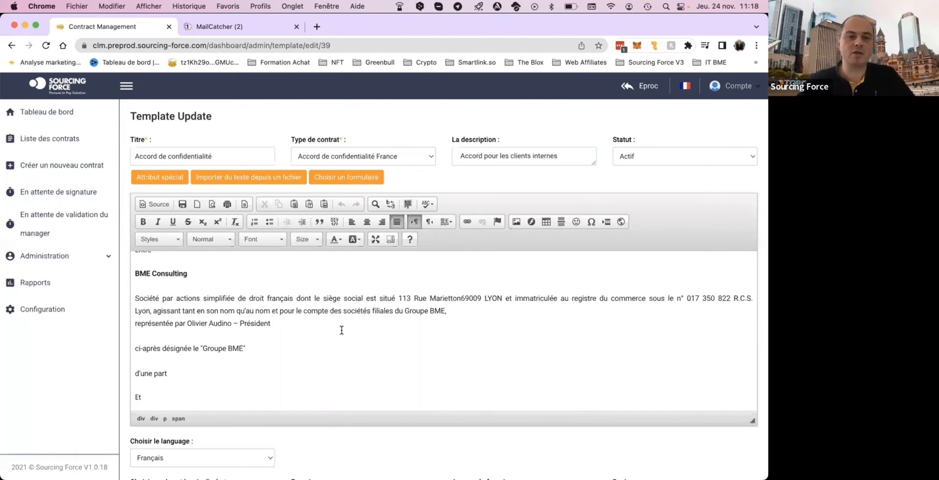
Check which forms can be inserted into the template, then close the selection dialog without choosing one.
{"action": "scroll", "coordinate": [341, 330], "scroll_direction": "down", "scroll_amount": 2}
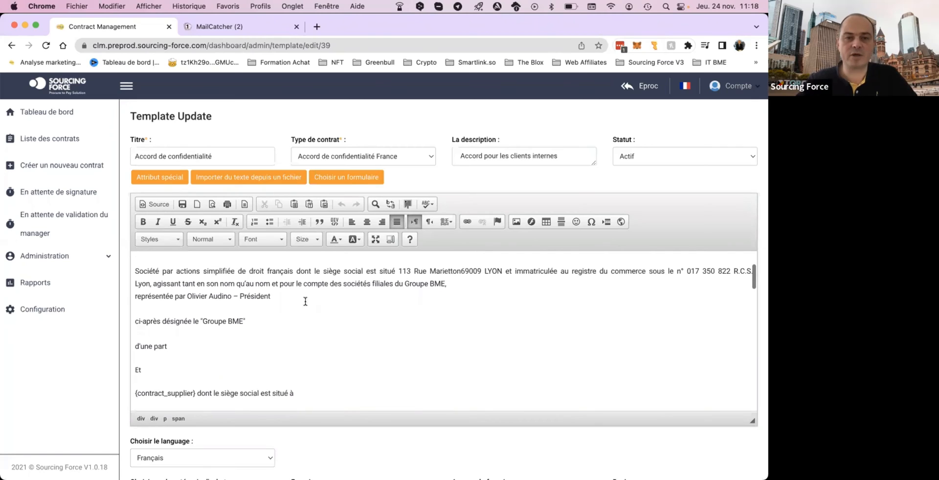
{"action": "left_click", "coordinate": [348, 177]}
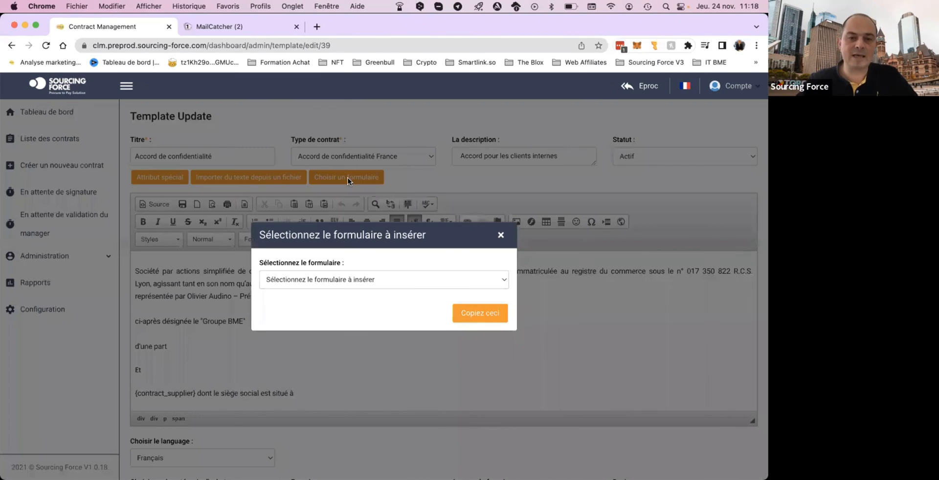
{"action": "left_click", "coordinate": [368, 284]}
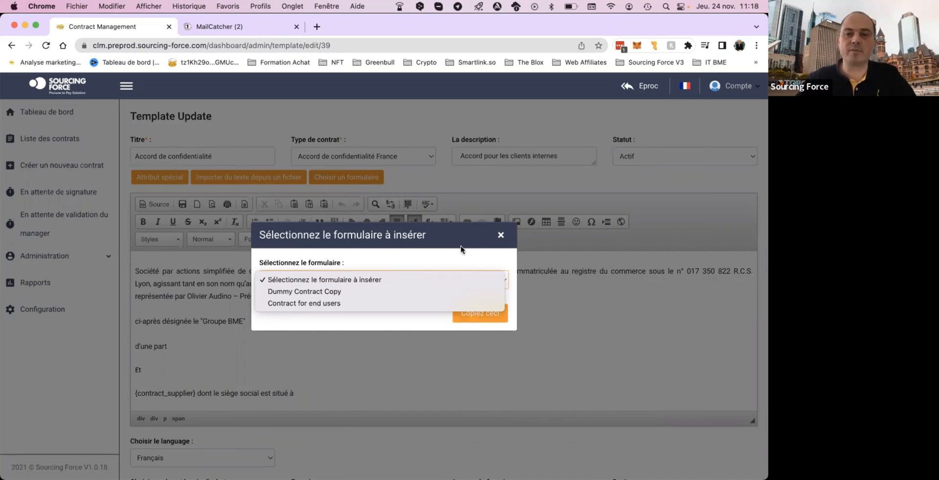
{"action": "left_click", "coordinate": [498, 234]}
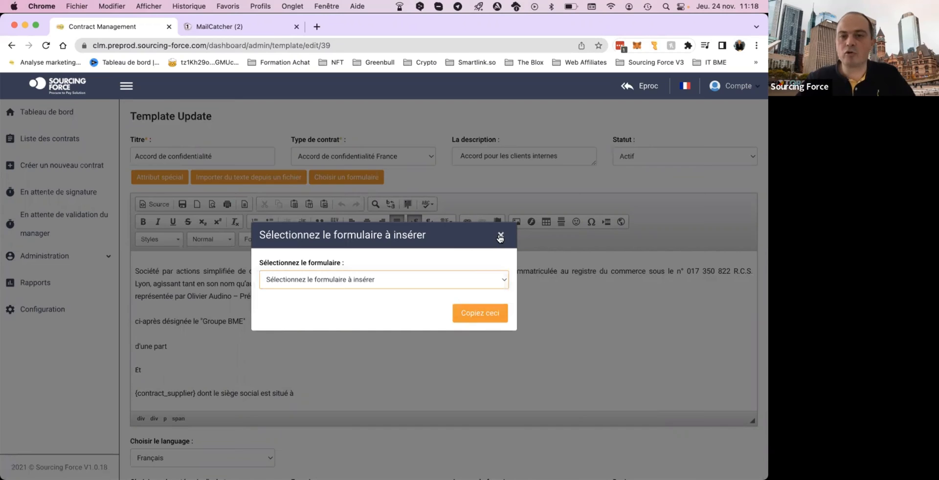
{"action": "left_click", "coordinate": [498, 234]}
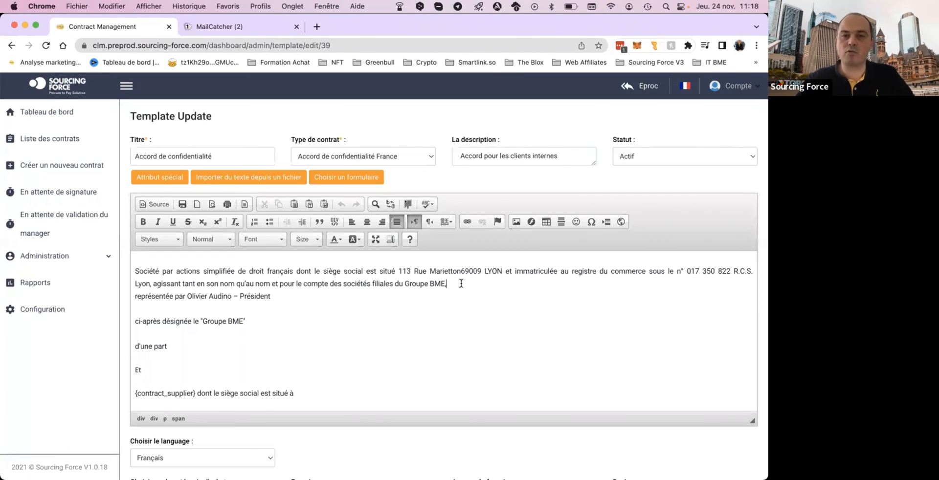
{"action": "left_click", "coordinate": [460, 284]}
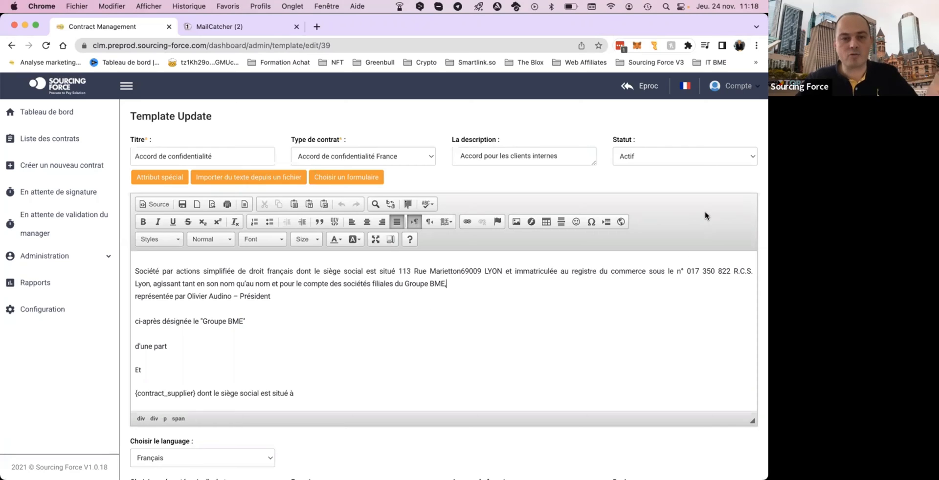
Check the template's language options, keeping "Français" selected.
{"action": "scroll", "coordinate": [376, 263], "scroll_direction": "down", "scroll_amount": 1}
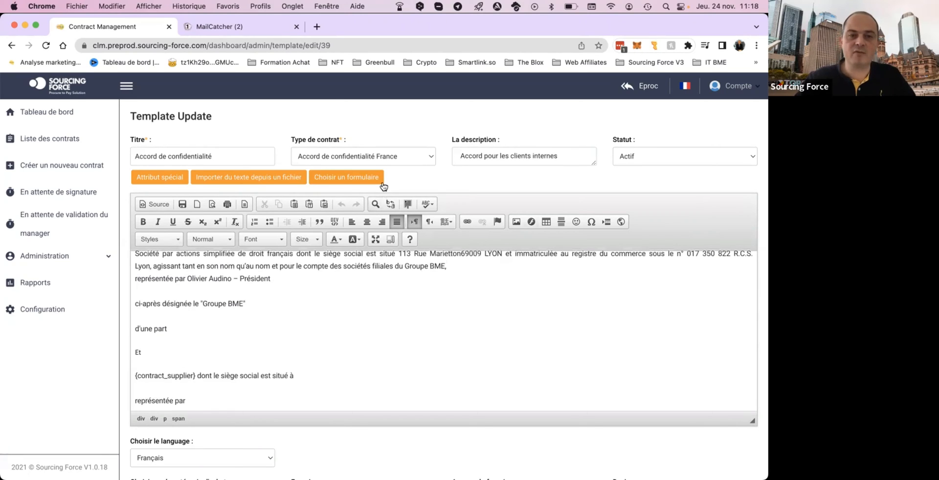
{"action": "scroll", "coordinate": [383, 195], "scroll_direction": "down", "scroll_amount": 2}
{"action": "scroll", "coordinate": [375, 388], "scroll_direction": "down", "scroll_amount": 4}
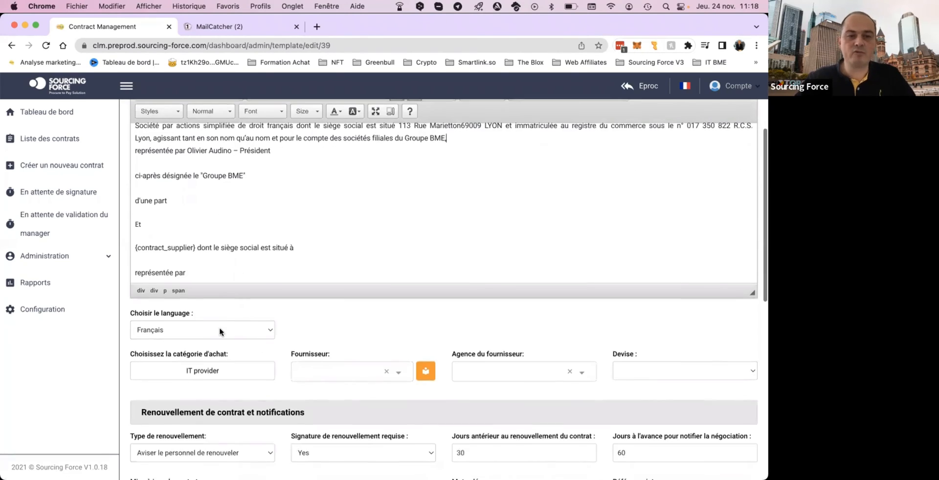
{"action": "left_click", "coordinate": [226, 334]}
{"action": "left_click", "coordinate": [303, 327]}
View the available purchase categories and the supplier list, leaving both template settings as they are.
{"action": "scroll", "coordinate": [305, 328], "scroll_direction": "down", "scroll_amount": 3}
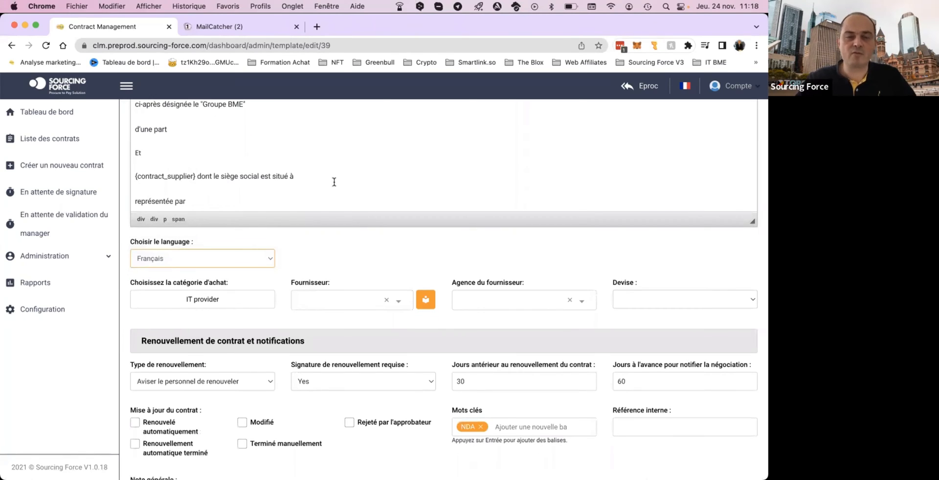
{"action": "left_click", "coordinate": [204, 306]}
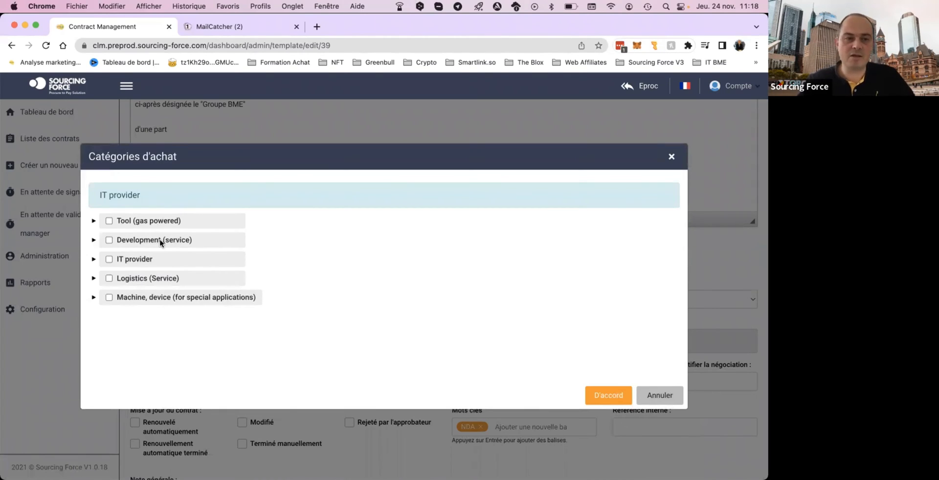
{"action": "left_click", "coordinate": [672, 158]}
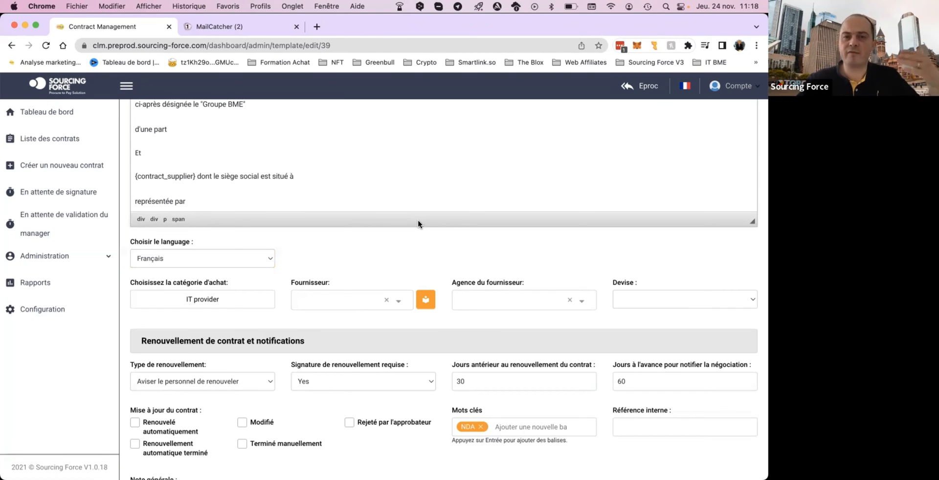
{"action": "left_click", "coordinate": [340, 300]}
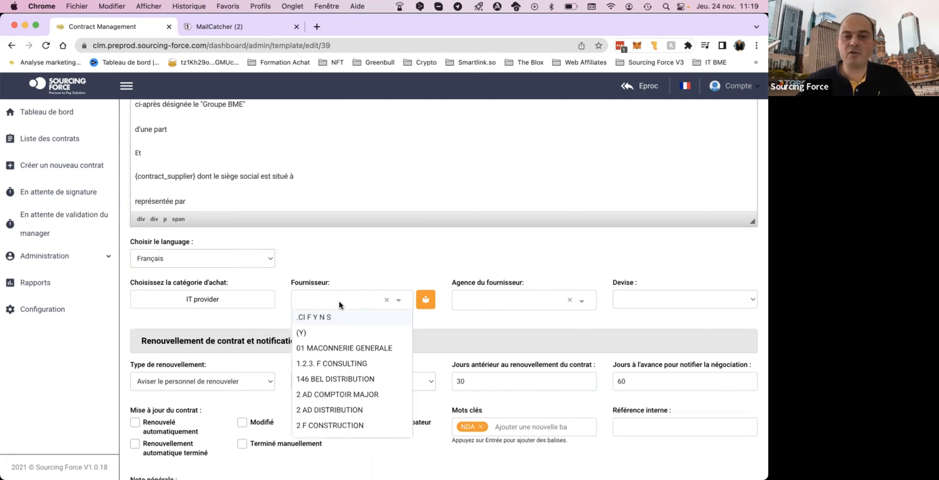
{"action": "left_click", "coordinate": [371, 265]}
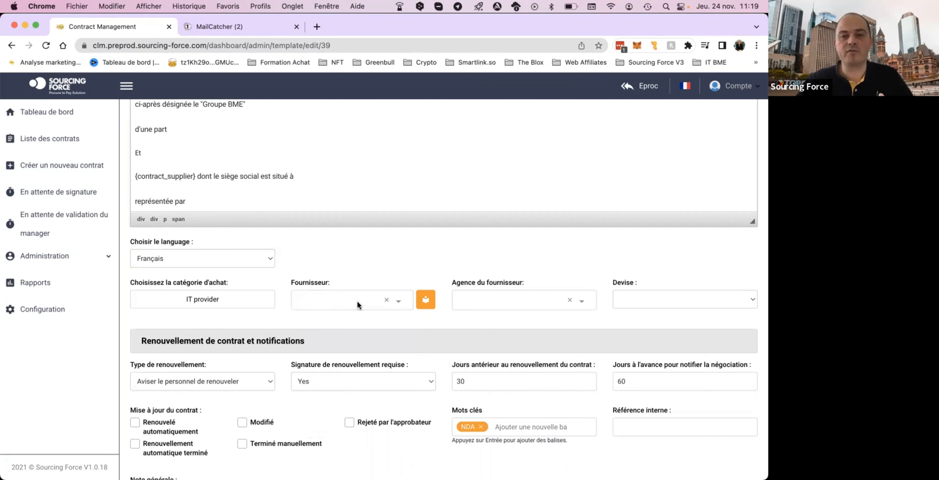
Check the renewal type options in the contract renewal and notifications section, keeping "Aviser le personnel de renouveler".
{"action": "scroll", "coordinate": [507, 304], "scroll_direction": "down", "scroll_amount": 1}
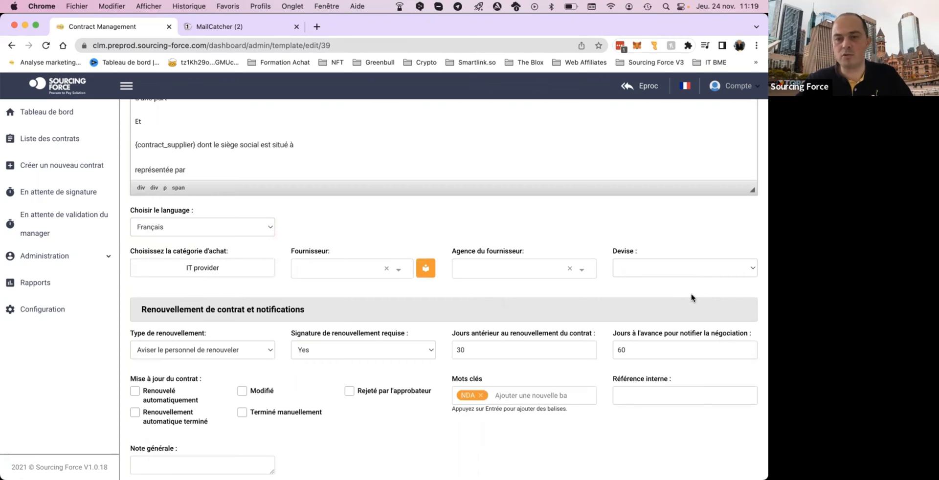
{"action": "scroll", "coordinate": [281, 282], "scroll_direction": "down", "scroll_amount": 1}
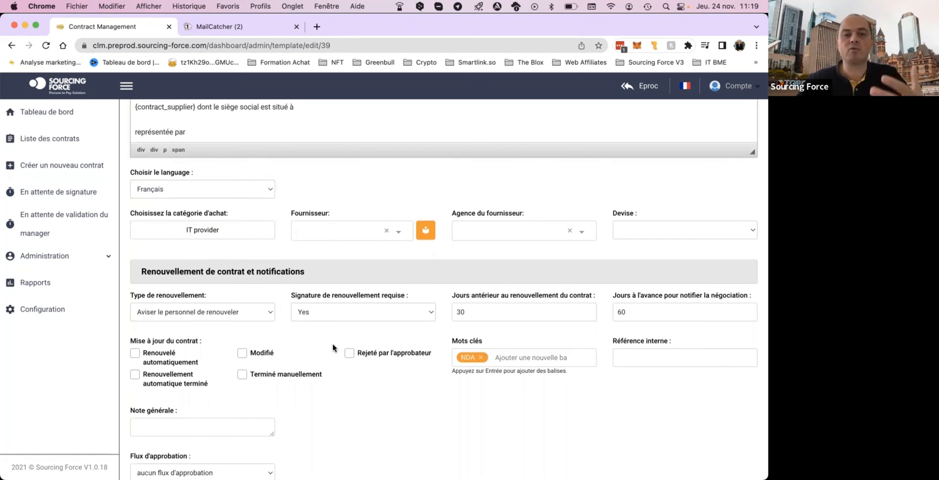
{"action": "scroll", "coordinate": [333, 348], "scroll_direction": "down", "scroll_amount": 1}
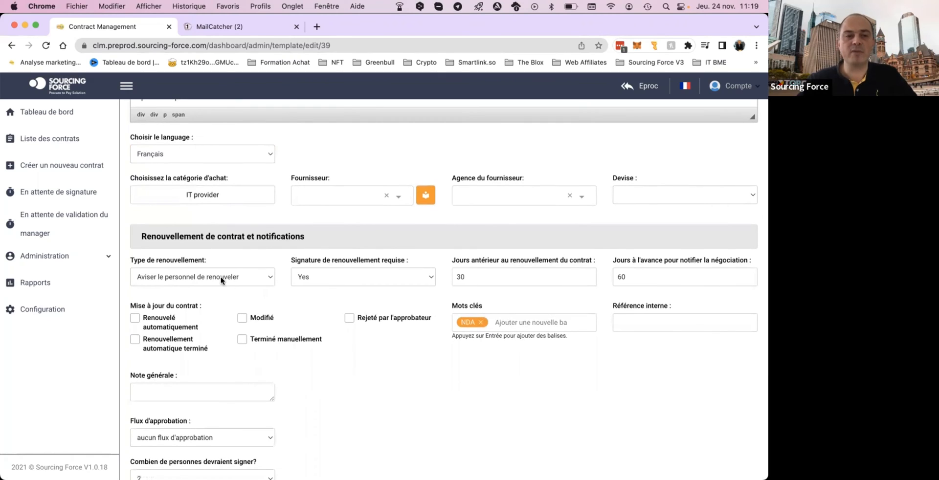
{"action": "left_click", "coordinate": [210, 277]}
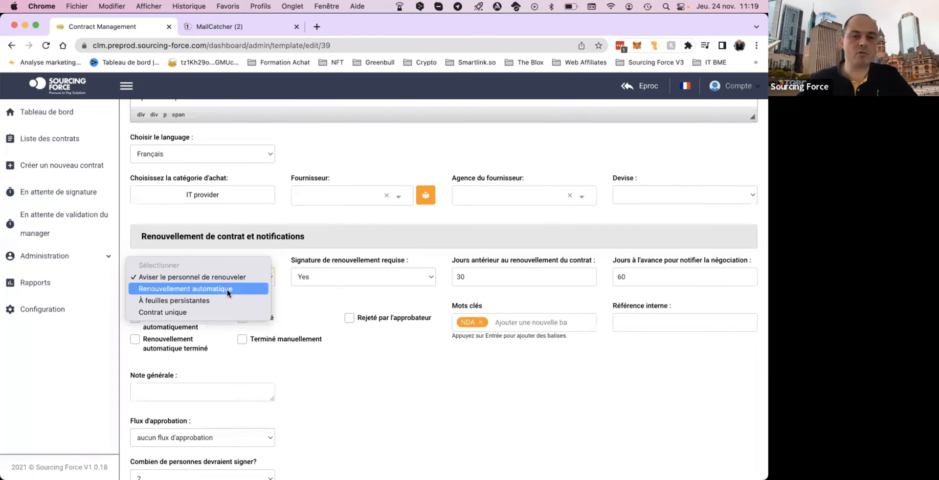
{"action": "left_click", "coordinate": [400, 296]}
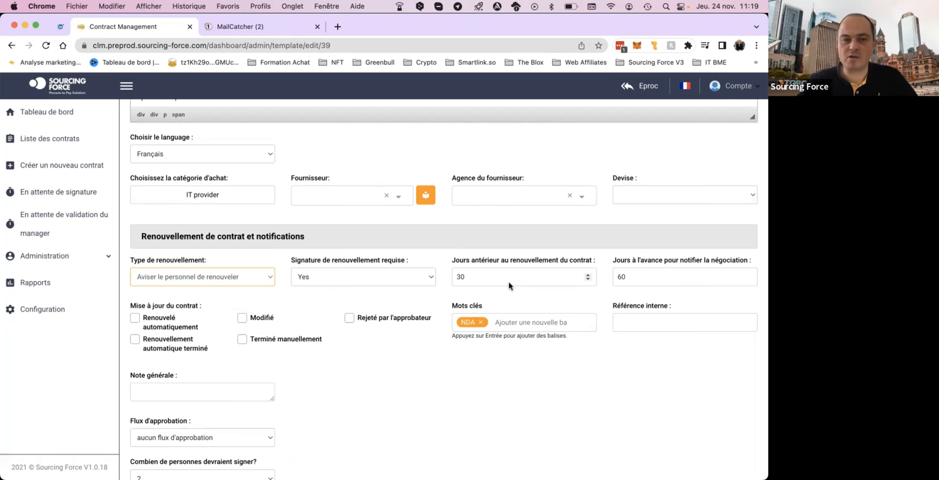
Review the template's approval flow, number of signers, signer rows and e-mail sending options.
{"action": "scroll", "coordinate": [360, 355], "scroll_direction": "down", "scroll_amount": 3}
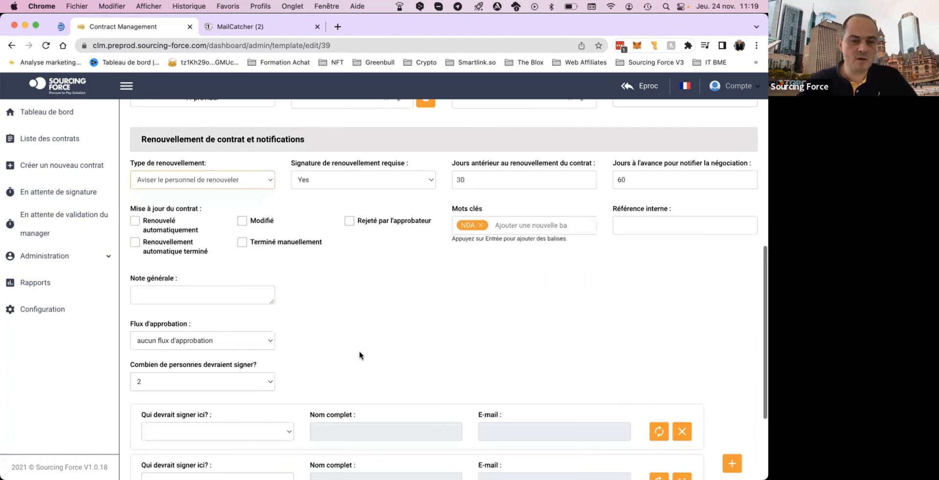
{"action": "scroll", "coordinate": [359, 352], "scroll_direction": "down", "scroll_amount": 3}
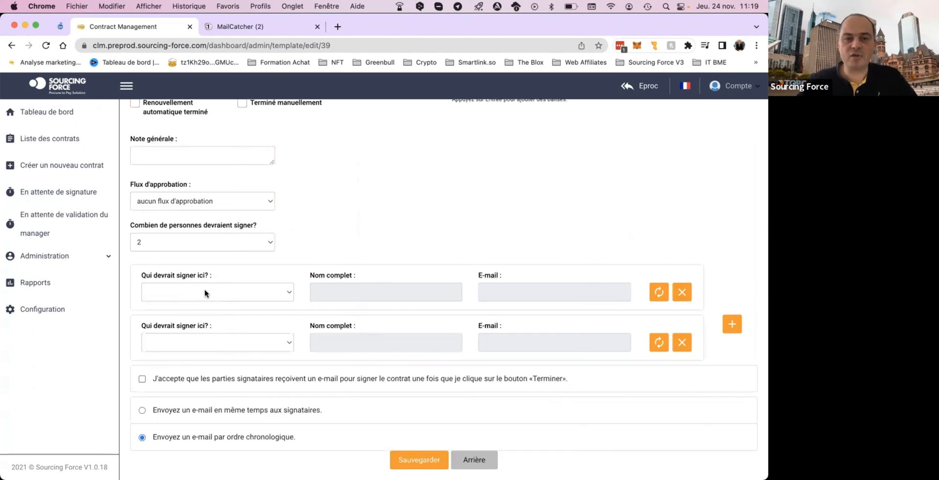
{"action": "scroll", "coordinate": [431, 292], "scroll_direction": "down", "scroll_amount": 1}
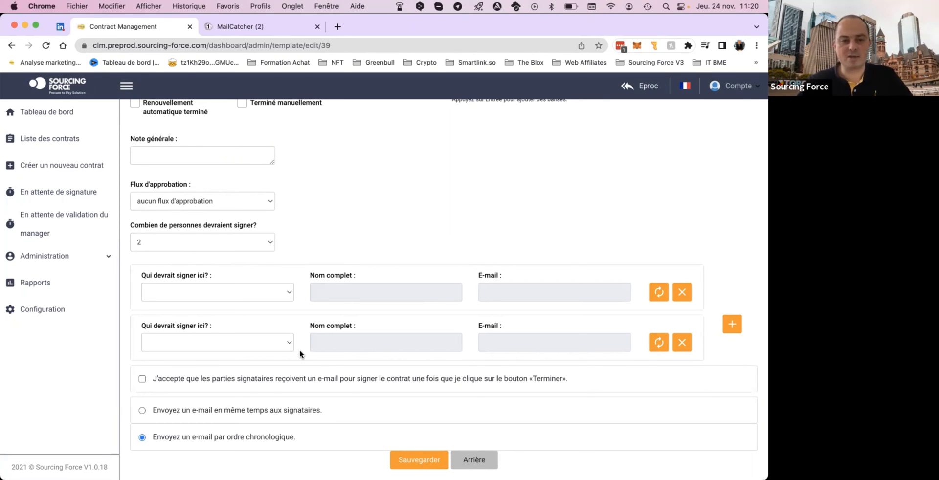
Leave the template and open the form for creating a new contract.
{"action": "scroll", "coordinate": [428, 232], "scroll_direction": "up", "scroll_amount": 5}
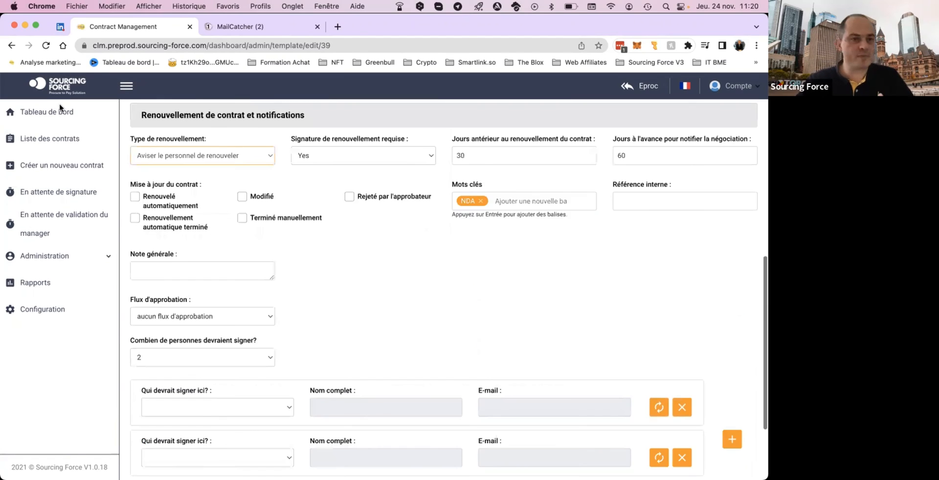
{"action": "scroll", "coordinate": [54, 116], "scroll_direction": "up", "scroll_amount": 5}
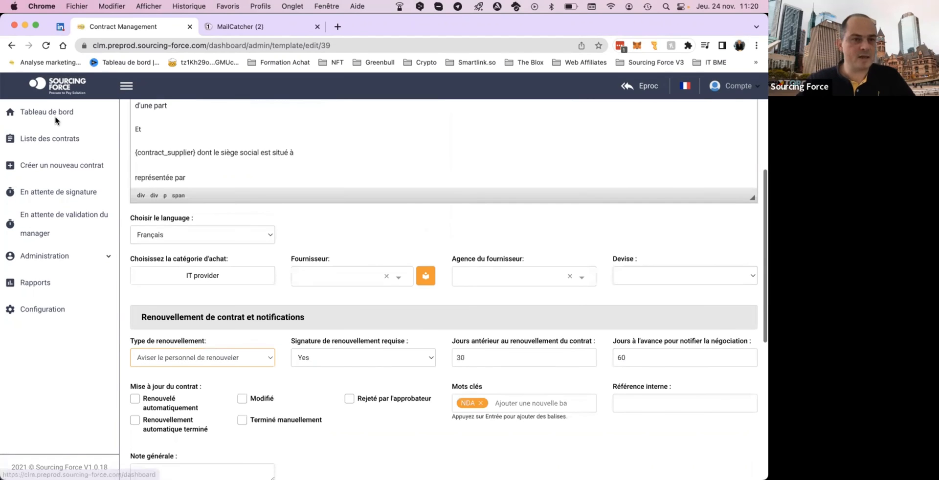
{"action": "left_click", "coordinate": [72, 170]}
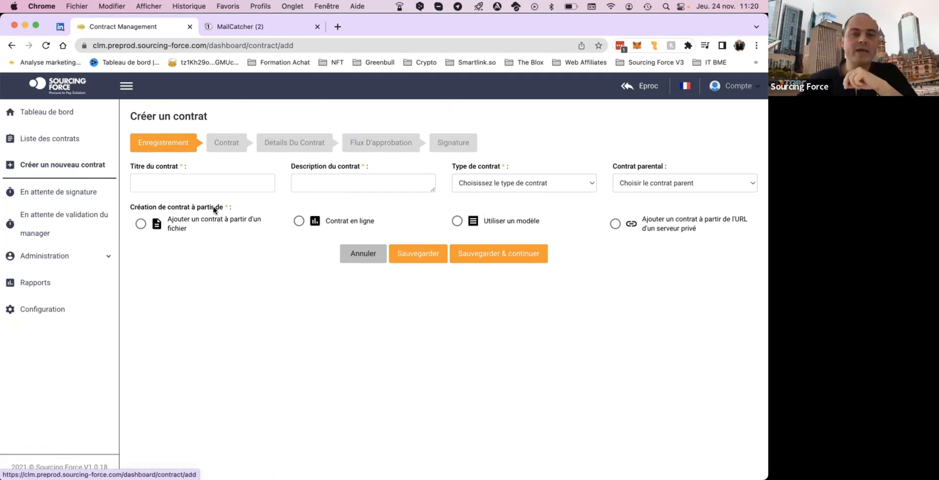
Review the title and description fields and the contract type and parent contract options, leaving everything unset.
{"action": "left_click", "coordinate": [230, 180]}
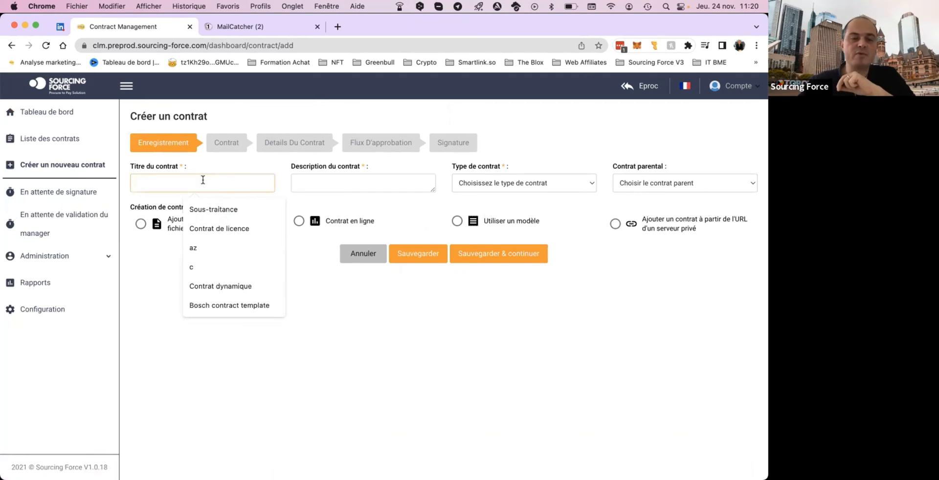
{"action": "left_click", "coordinate": [343, 179]}
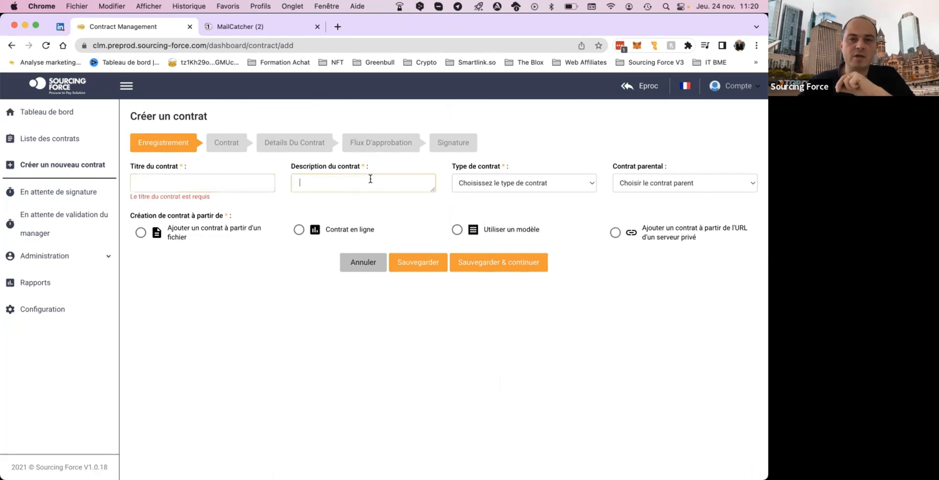
{"action": "left_click", "coordinate": [502, 184]}
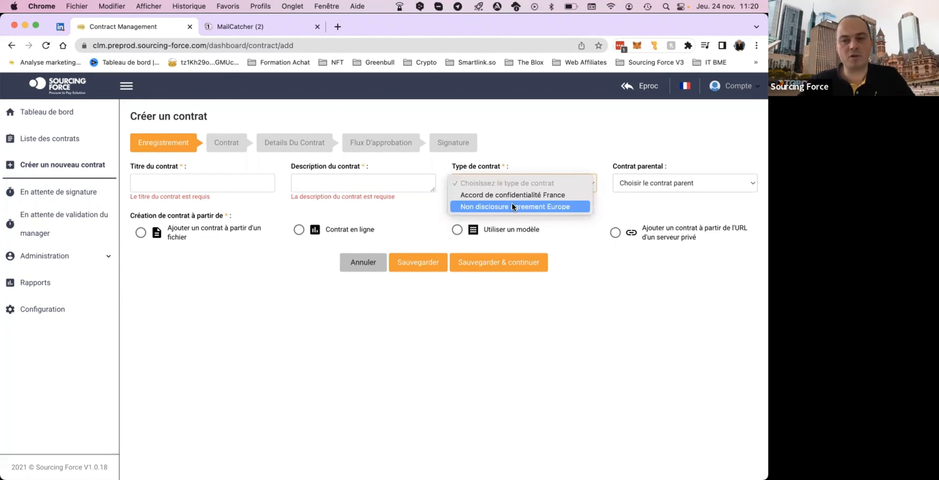
{"action": "left_click", "coordinate": [650, 187]}
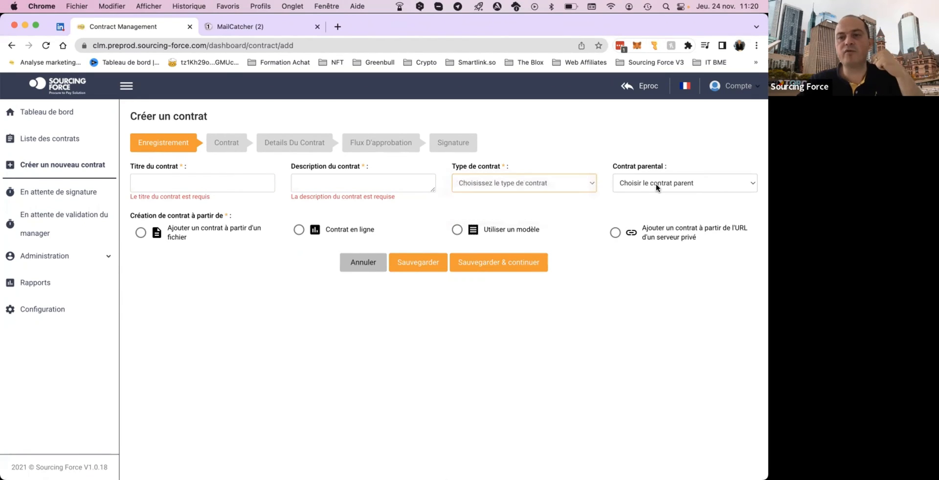
{"action": "left_click", "coordinate": [656, 184]}
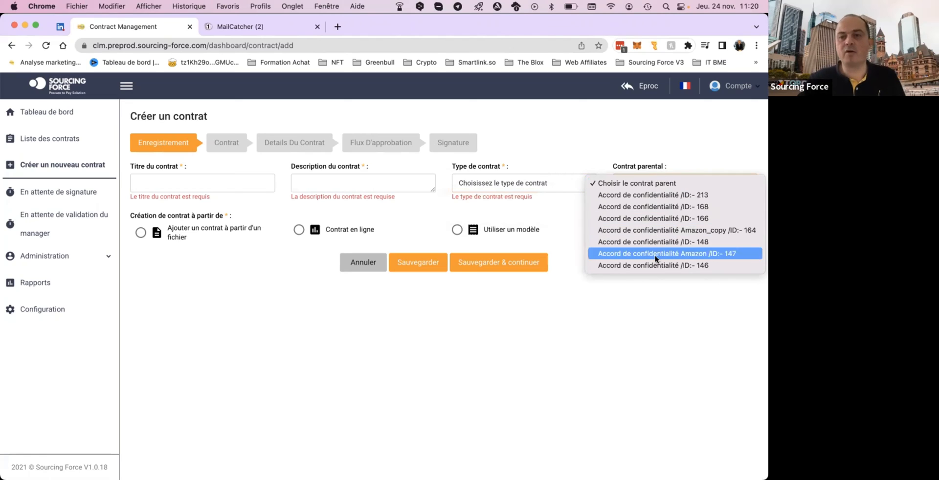
{"action": "left_click", "coordinate": [652, 134]}
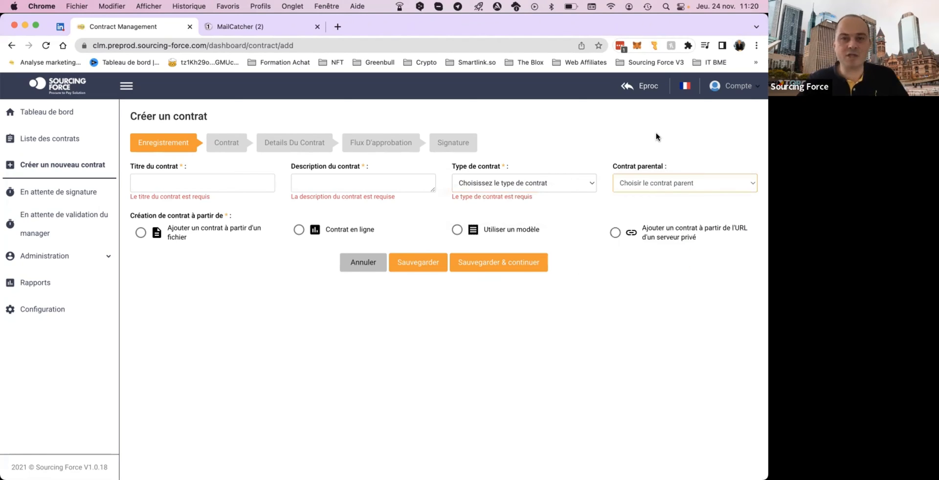
{"action": "left_click", "coordinate": [653, 133]}
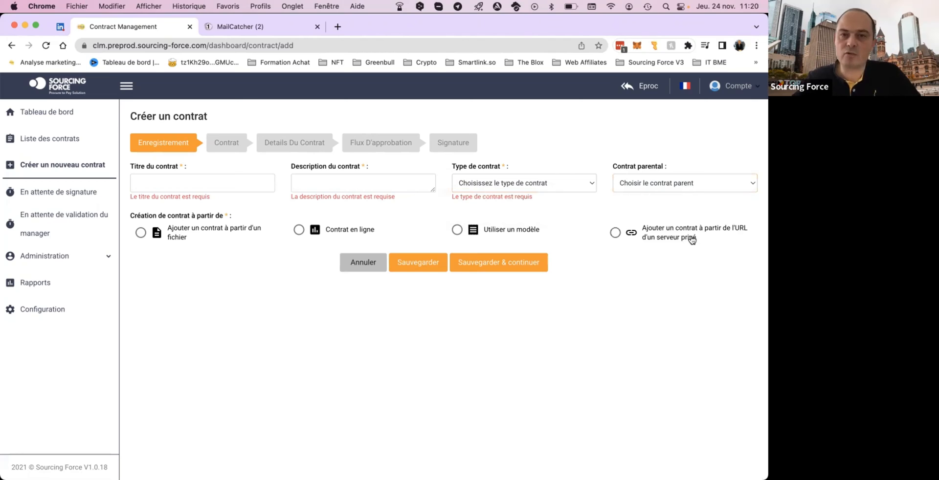
Compare the contract creation sources: file upload, online contract, template and private server URL.
{"action": "left_click", "coordinate": [140, 234]}
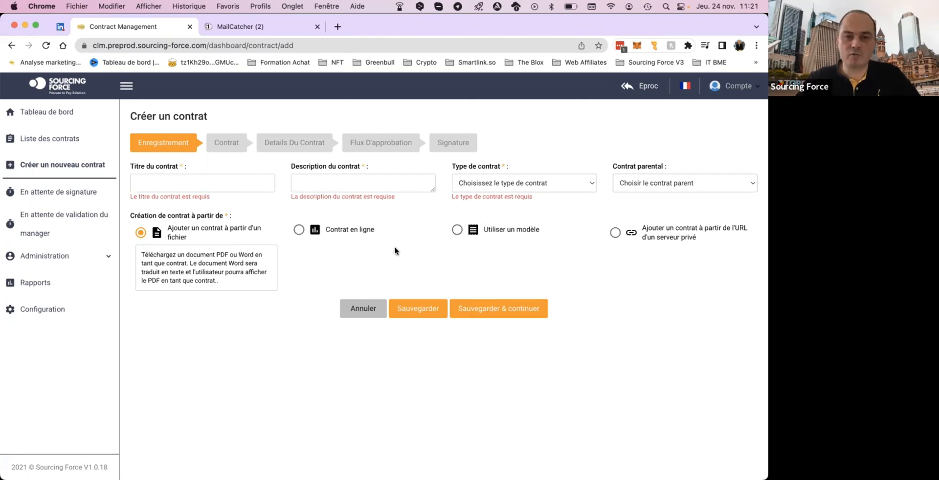
{"action": "left_click", "coordinate": [355, 233]}
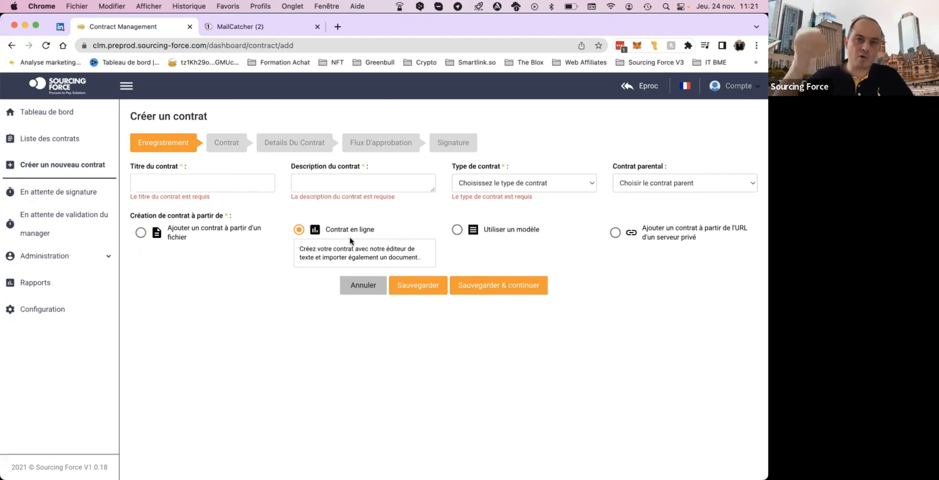
{"action": "left_click", "coordinate": [494, 230]}
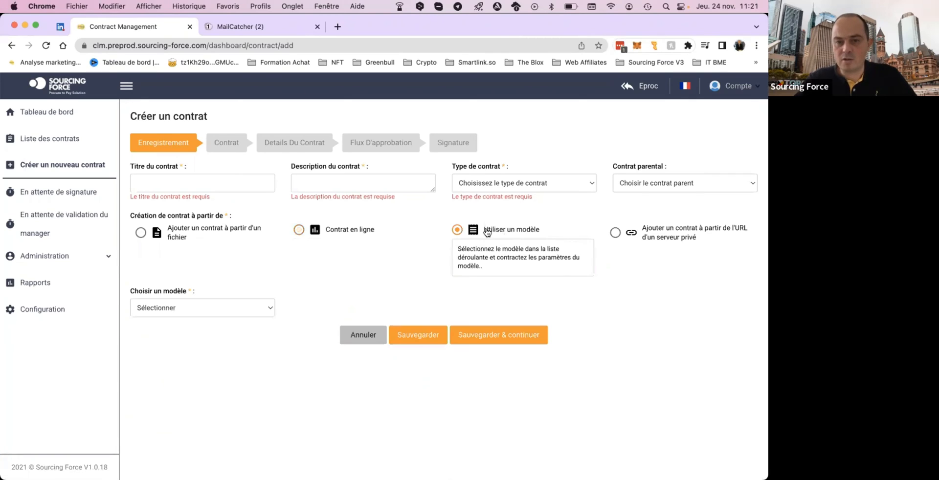
{"action": "left_click", "coordinate": [660, 232]}
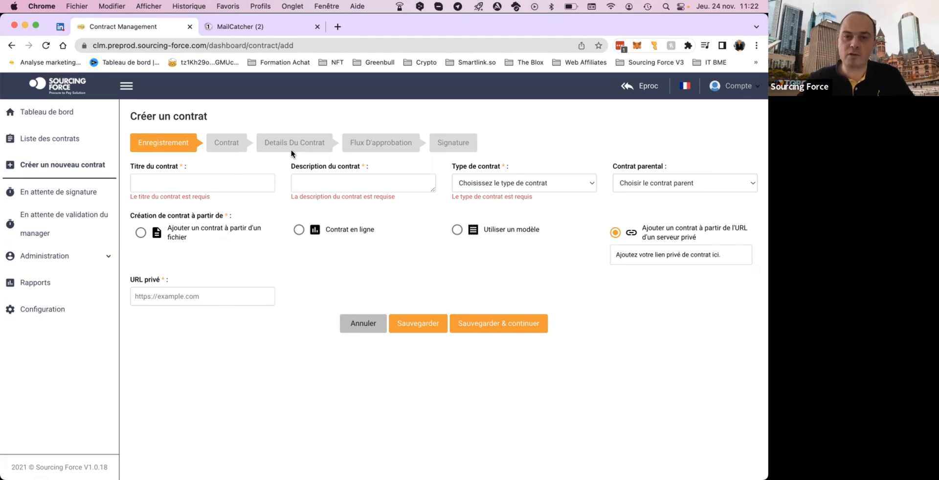
Base the new contract on the "Accord de confidentialité" template and accept replacing the form values with the template's.
{"action": "left_click", "coordinate": [456, 230]}
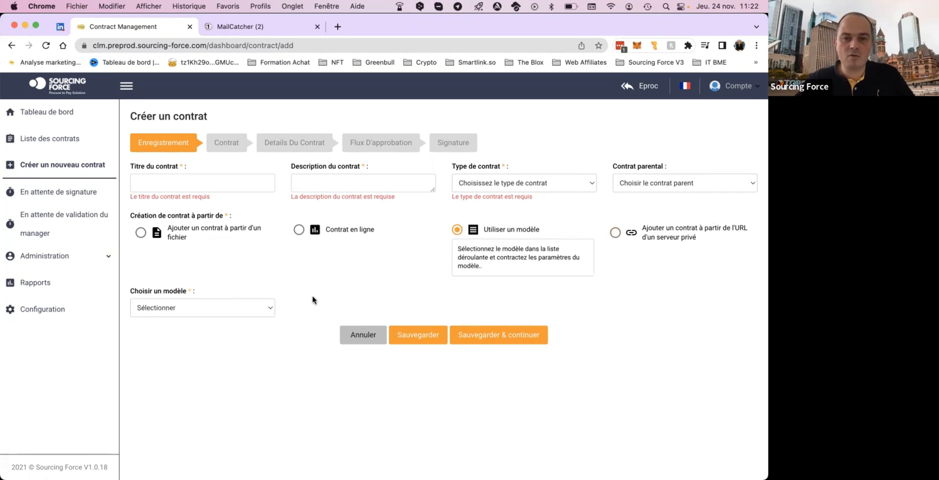
{"action": "left_click", "coordinate": [260, 308]}
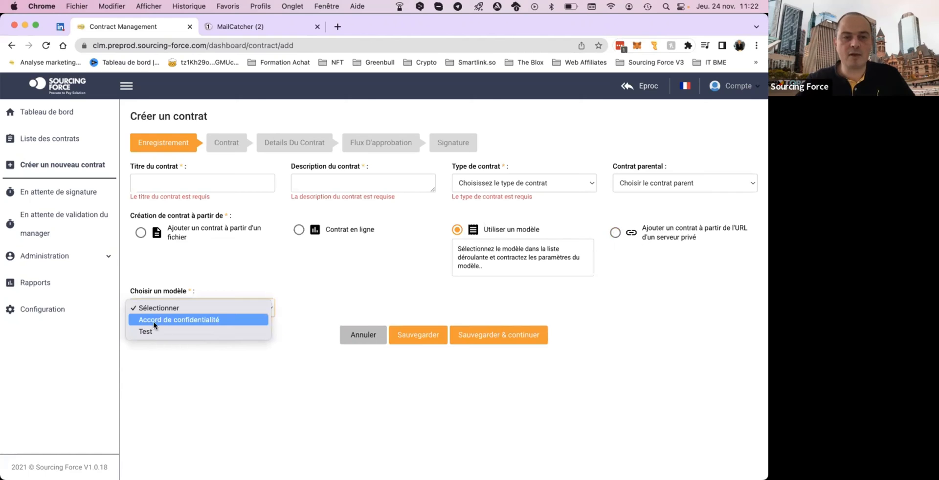
{"action": "left_click", "coordinate": [179, 319]}
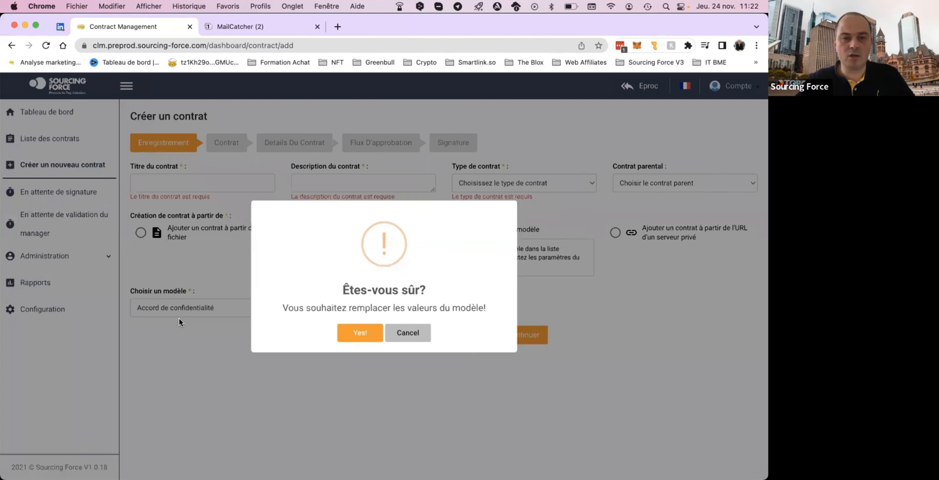
{"action": "left_click", "coordinate": [357, 335]}
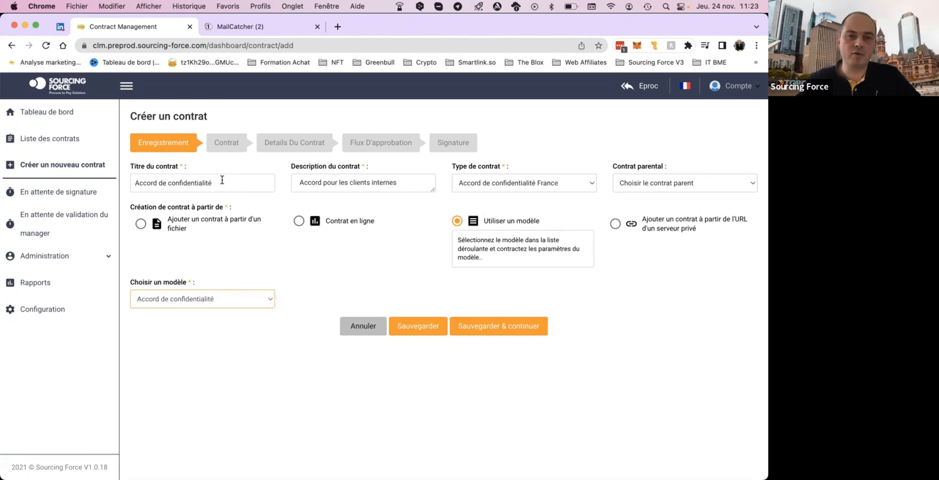
Save the contract's registration details and continue to the contract text stage.
{"action": "left_click", "coordinate": [423, 181]}
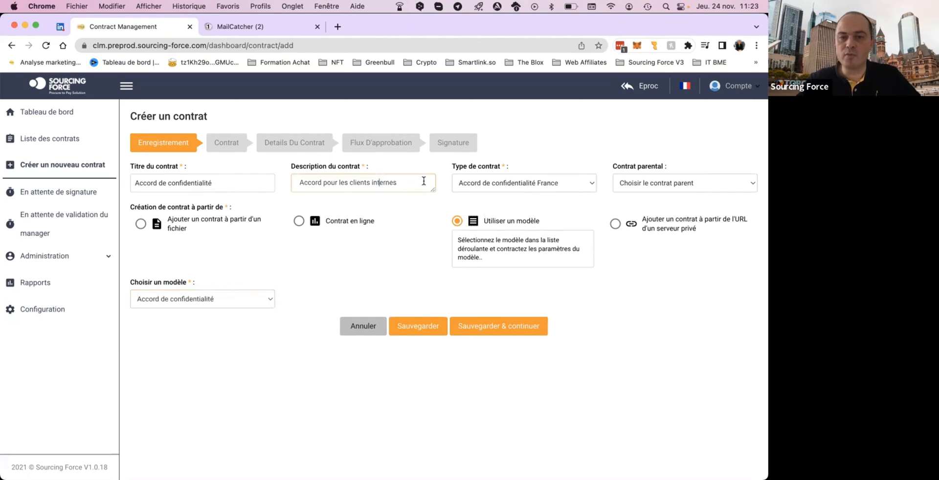
{"action": "left_click", "coordinate": [387, 227]}
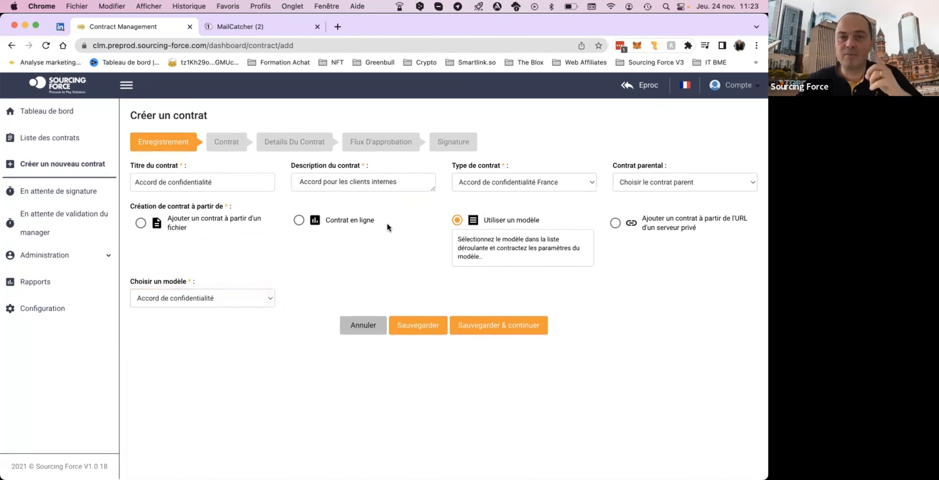
{"action": "left_click", "coordinate": [494, 329]}
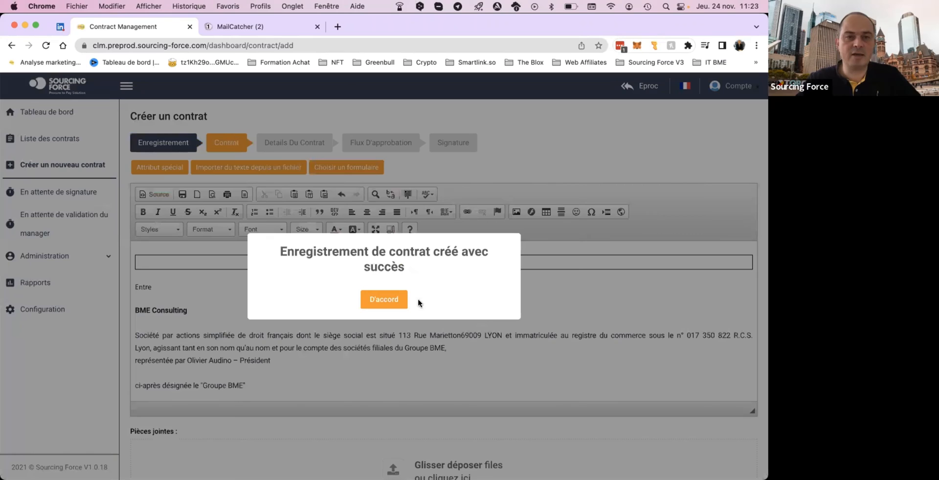
{"action": "left_click", "coordinate": [384, 299]}
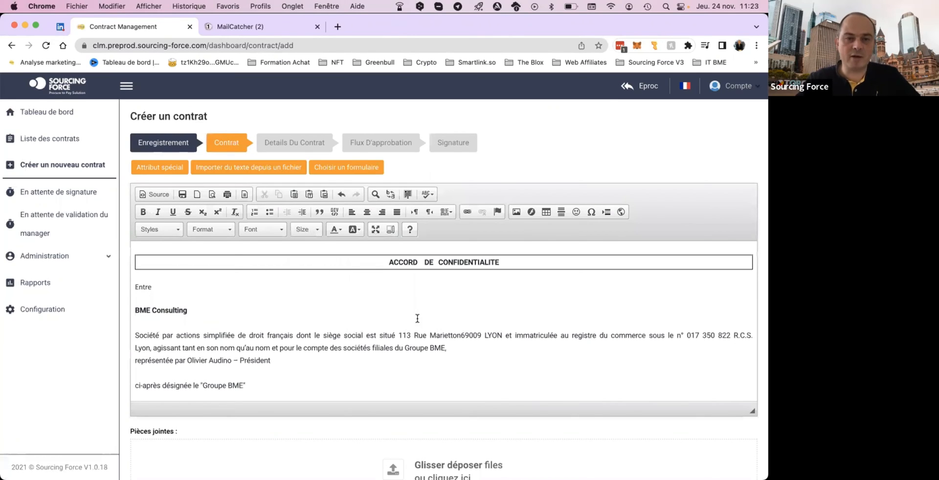
Examine the contract text's supplier and signature placeholders, as well as the attachments area and language setting.
{"action": "scroll", "coordinate": [417, 318], "scroll_direction": "down", "scroll_amount": 4}
{"action": "scroll", "coordinate": [418, 319], "scroll_direction": "down", "scroll_amount": 5}
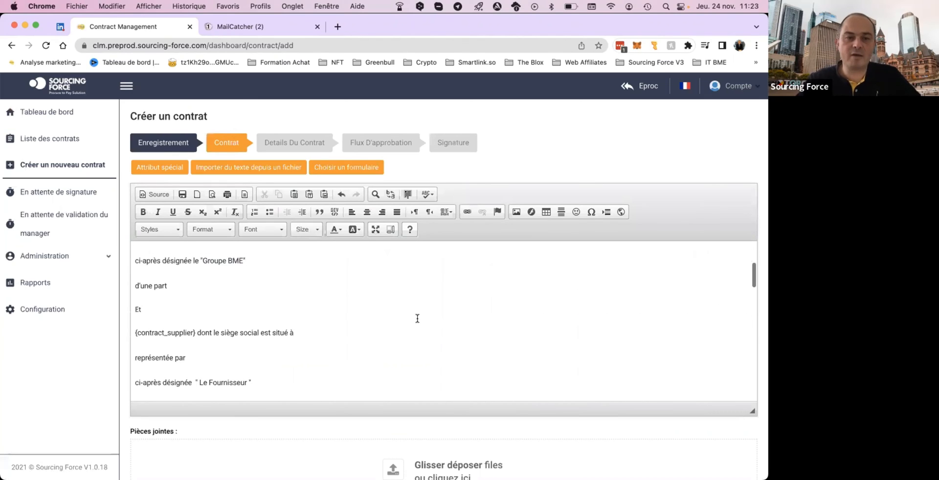
{"action": "scroll", "coordinate": [180, 287], "scroll_direction": "up", "scroll_amount": 1}
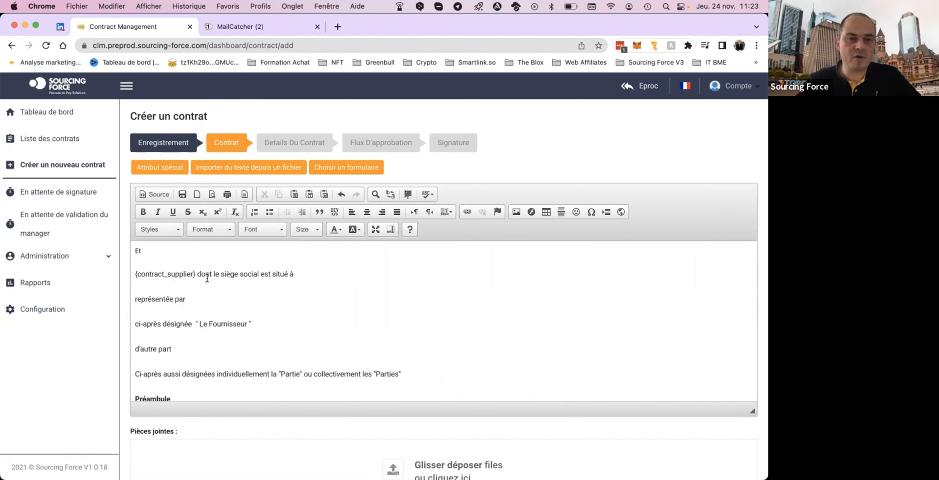
{"action": "left_click_drag", "start_coordinate": [197, 275], "coordinate": [135, 275]}
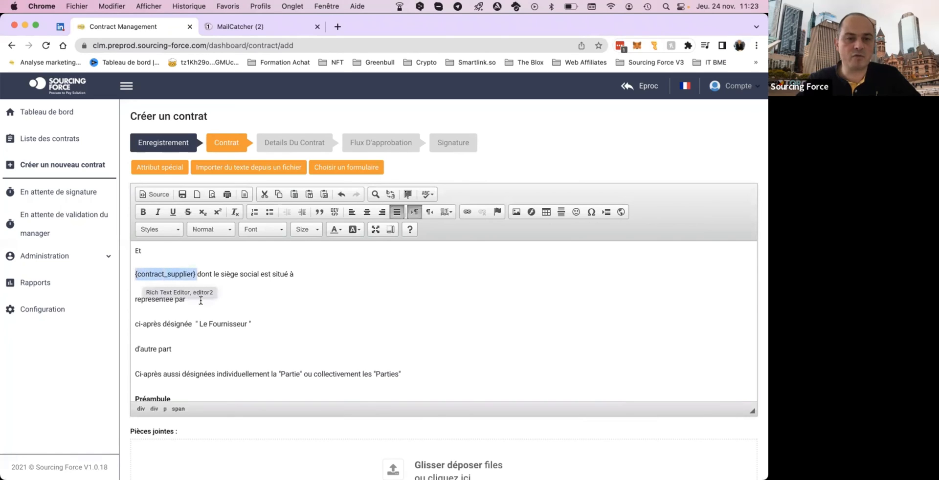
{"action": "scroll", "coordinate": [201, 300], "scroll_direction": "down", "scroll_amount": 8}
{"action": "scroll", "coordinate": [201, 300], "scroll_direction": "down", "scroll_amount": 15}
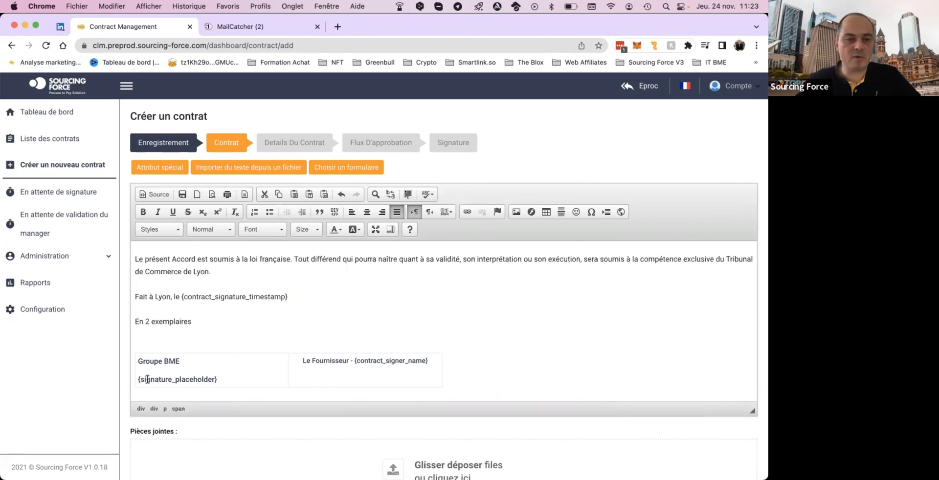
{"action": "left_click_drag", "start_coordinate": [157, 378], "coordinate": [196, 378]}
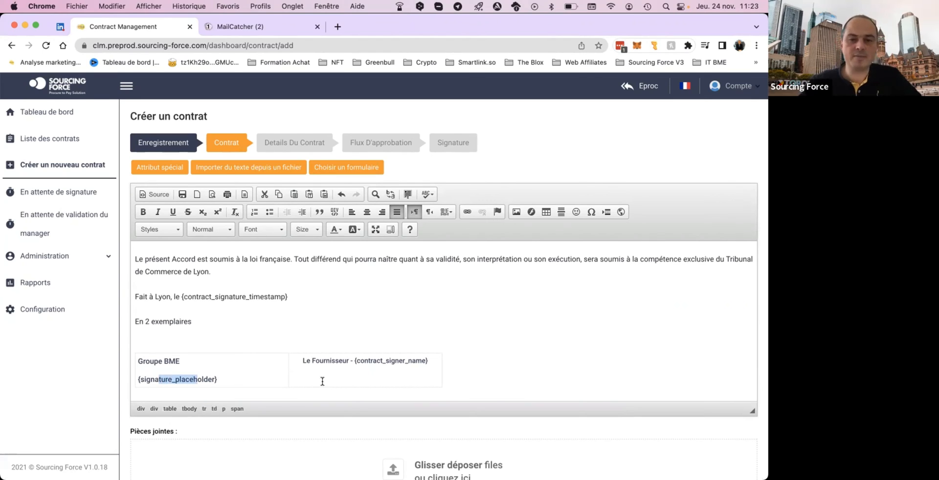
{"action": "scroll", "coordinate": [316, 383], "scroll_direction": "down", "scroll_amount": 1}
{"action": "scroll", "coordinate": [453, 413], "scroll_direction": "down", "scroll_amount": 1}
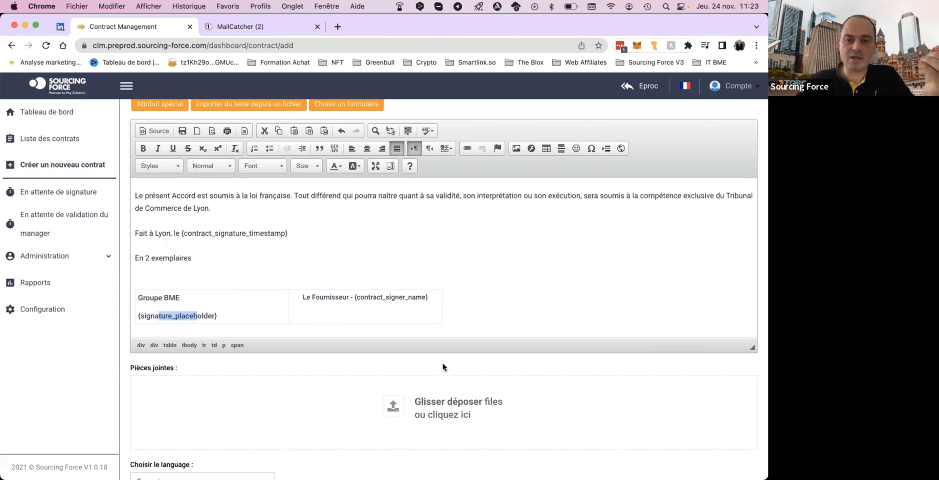
{"action": "scroll", "coordinate": [443, 366], "scroll_direction": "down", "scroll_amount": 2}
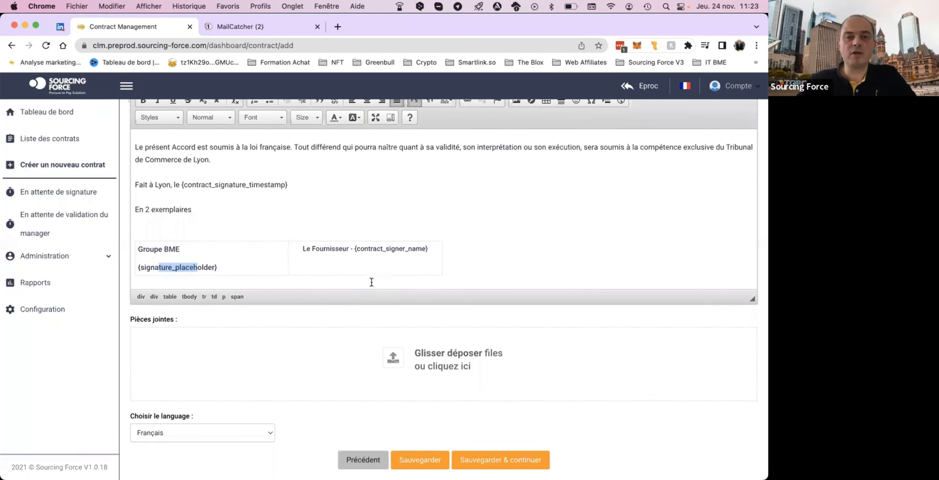
{"action": "scroll", "coordinate": [371, 284], "scroll_direction": "up", "scroll_amount": 5}
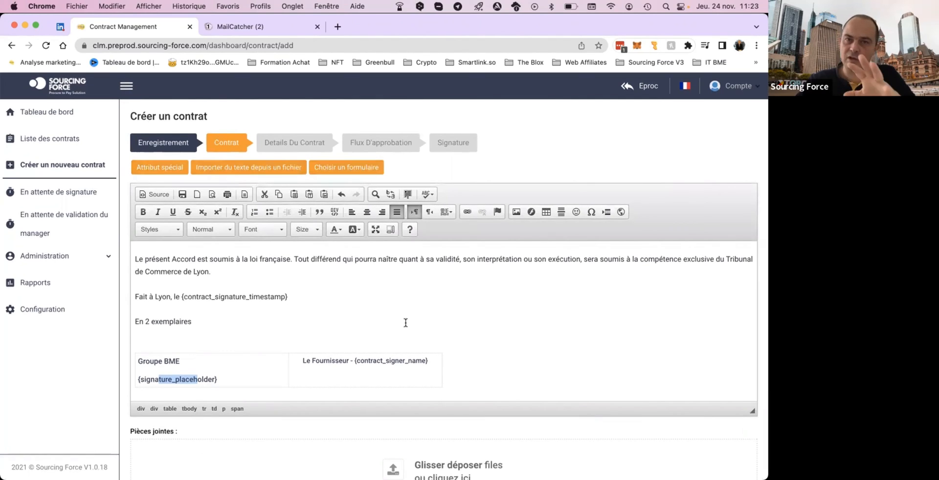
Save the contract text in French without attachments and continue to the contract details stage.
{"action": "scroll", "coordinate": [420, 232], "scroll_direction": "down", "scroll_amount": 2}
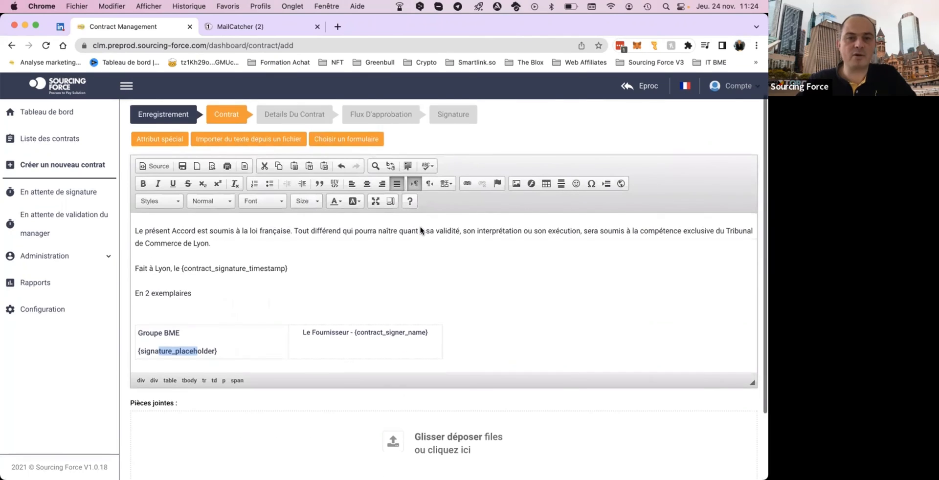
{"action": "scroll", "coordinate": [463, 404], "scroll_direction": "down", "scroll_amount": 3}
{"action": "scroll", "coordinate": [468, 421], "scroll_direction": "down", "scroll_amount": 1}
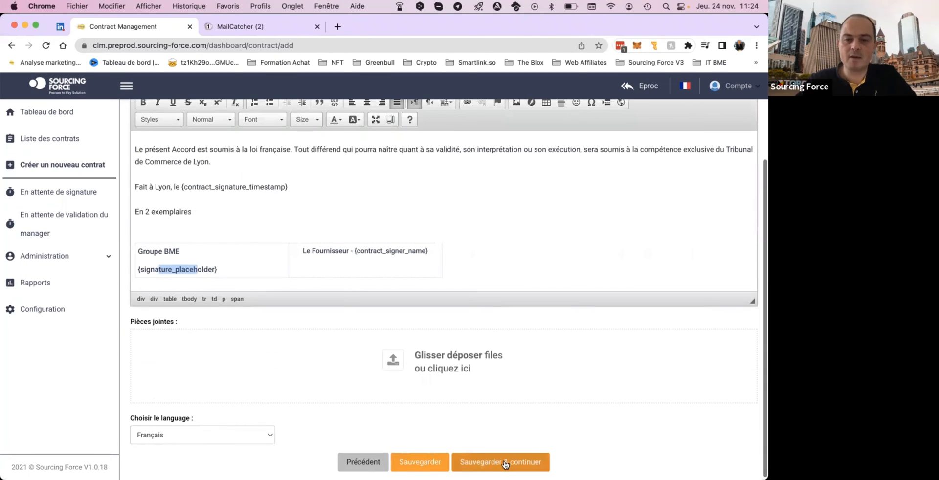
{"action": "left_click", "coordinate": [502, 468]}
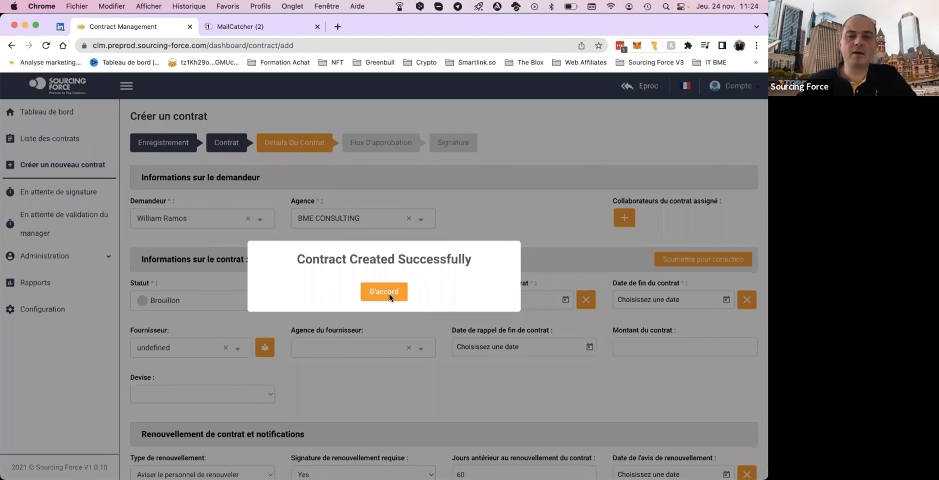
{"action": "left_click", "coordinate": [391, 292]}
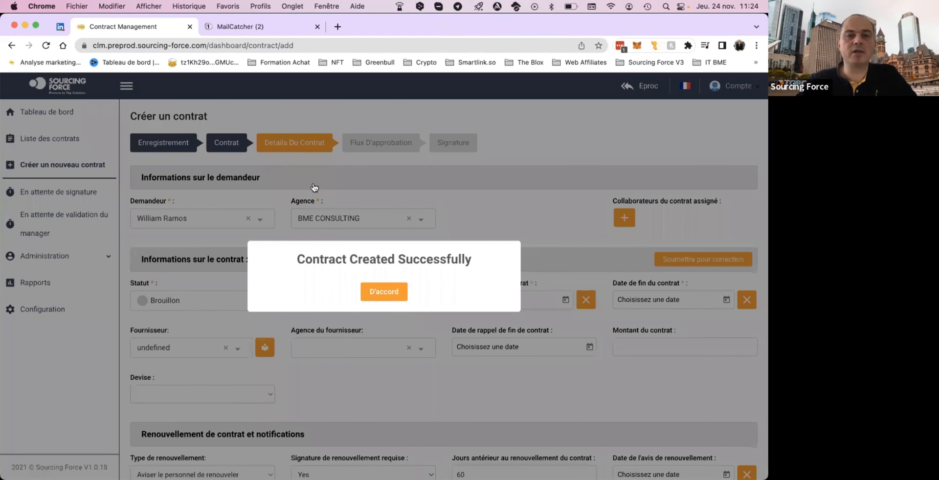
View the available requesters and agencies in the requester information section, keeping both current selections.
{"action": "scroll", "coordinate": [305, 228], "scroll_direction": "down", "scroll_amount": 3}
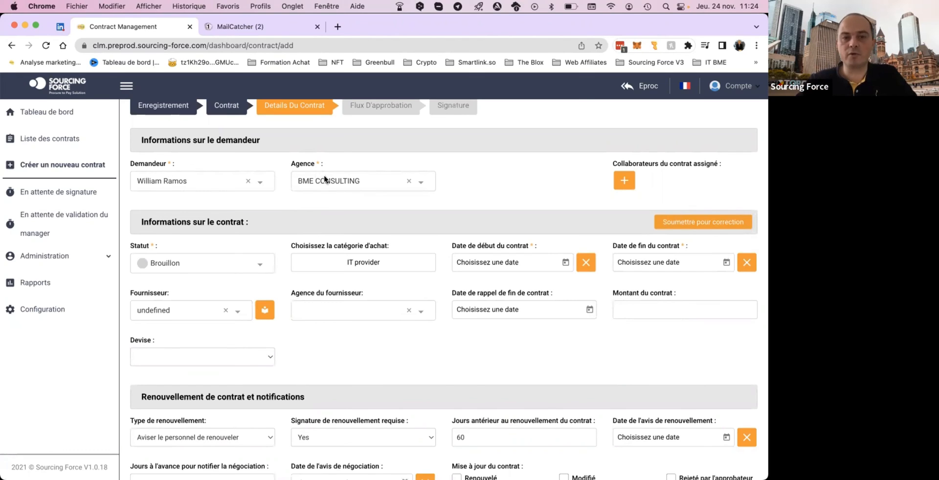
{"action": "left_click", "coordinate": [203, 185]}
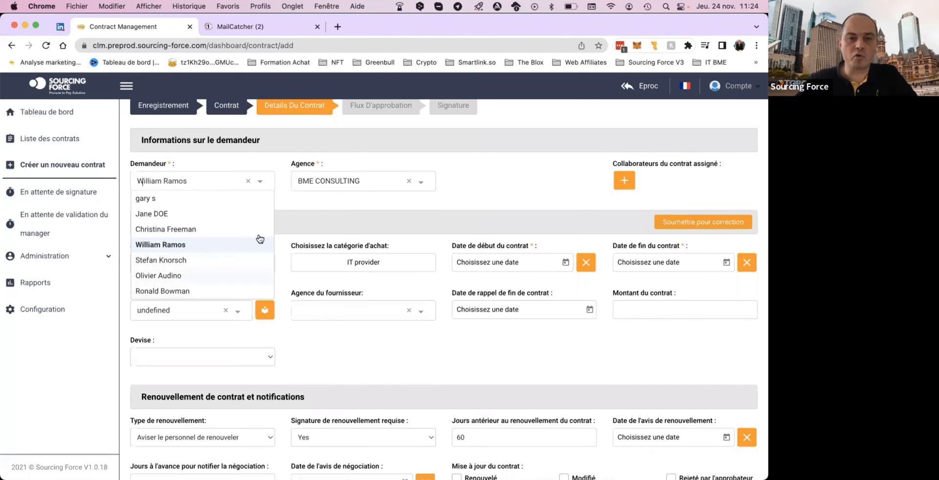
{"action": "left_click", "coordinate": [354, 185]}
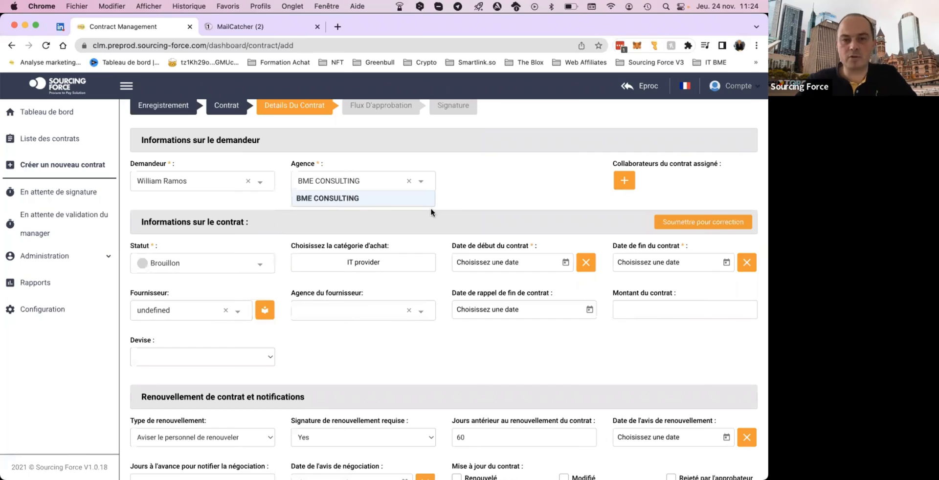
{"action": "left_click", "coordinate": [518, 192]}
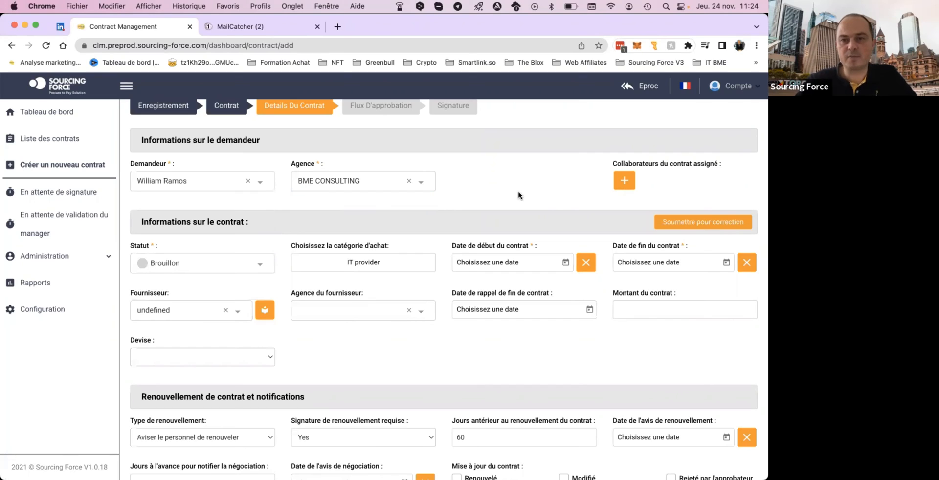
Assign a collaborator to the contract with read/write (Lire écrire) authorisation and save the entry.
{"action": "left_click", "coordinate": [623, 186]}
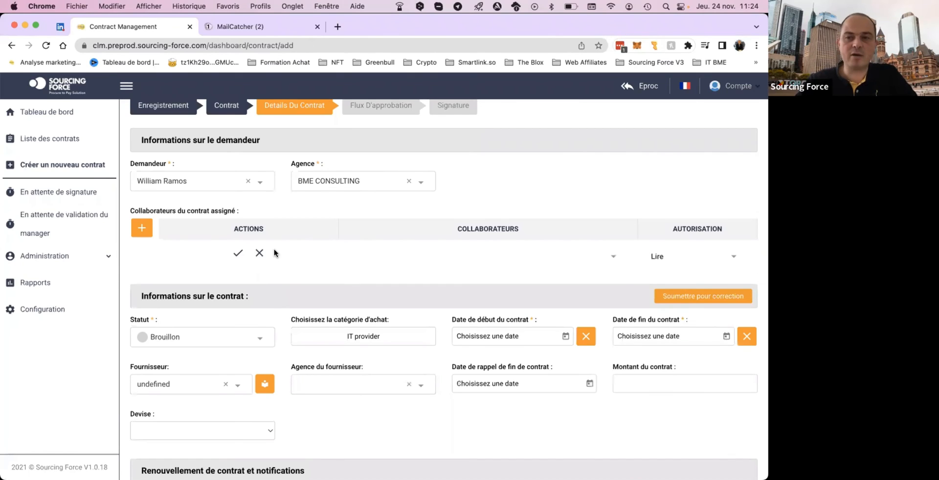
{"action": "left_click", "coordinate": [534, 258]}
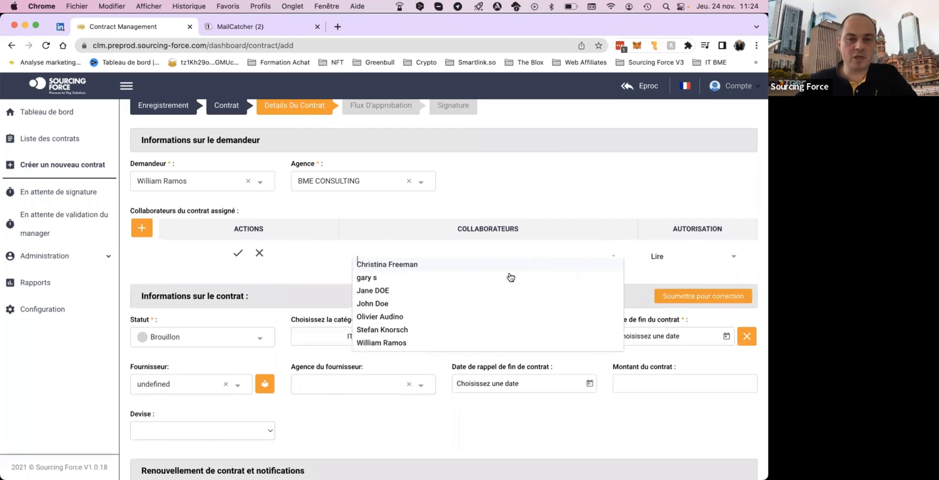
{"action": "left_click", "coordinate": [392, 303]}
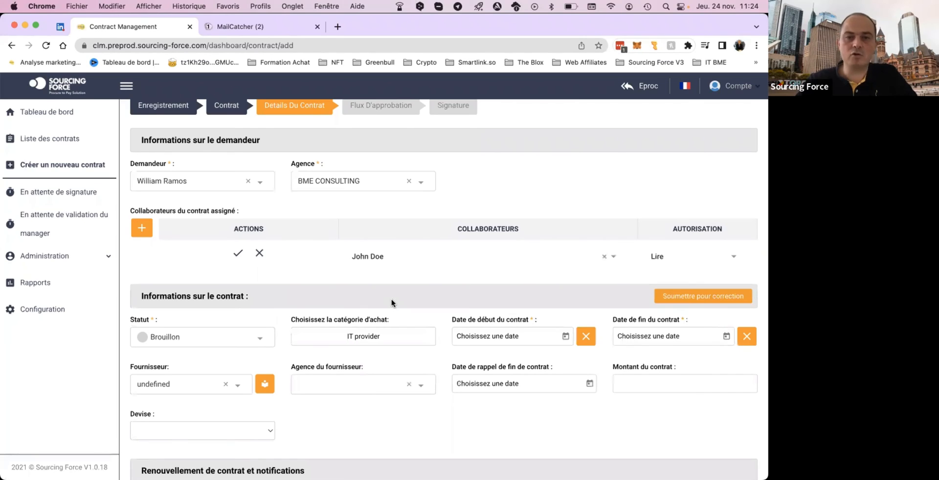
{"action": "left_click", "coordinate": [670, 259]}
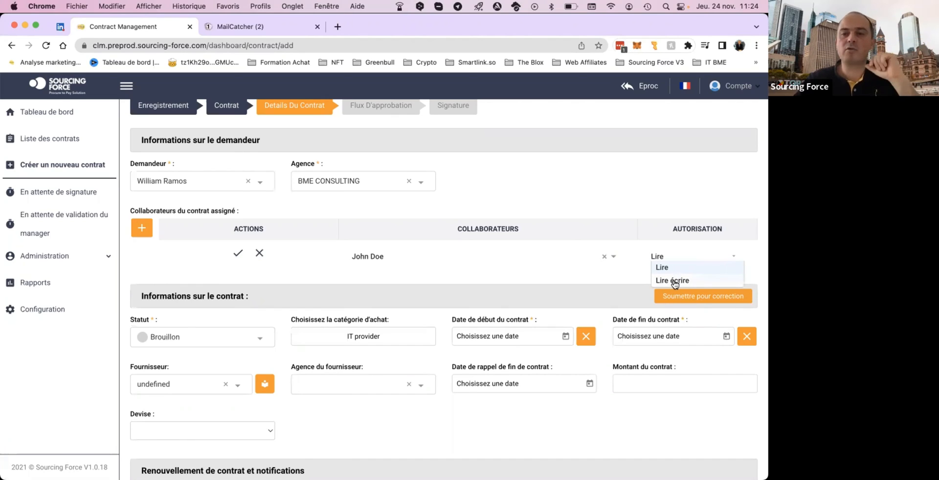
{"action": "left_click", "coordinate": [674, 281]}
{"action": "left_click", "coordinate": [238, 254]}
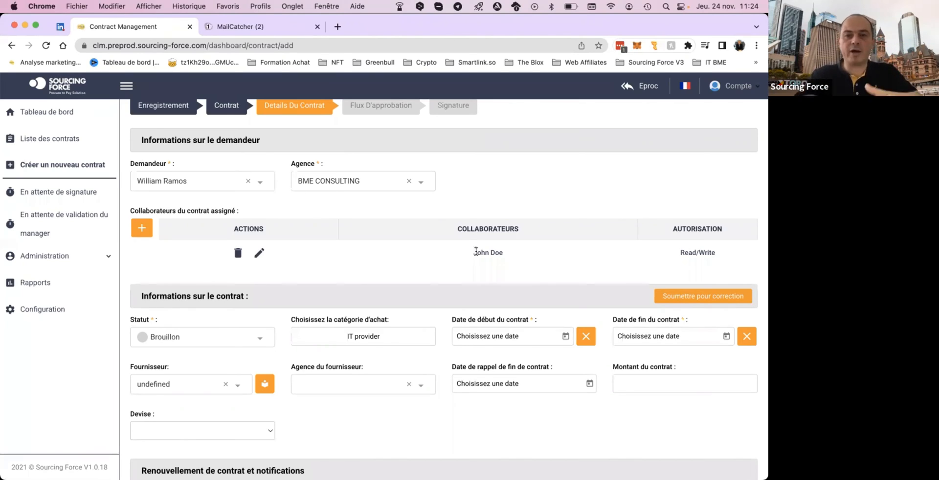
Review the full list of contract statuses in the contract information section, keeping the status as Brouillon.
{"action": "scroll", "coordinate": [562, 264], "scroll_direction": "down", "scroll_amount": 1}
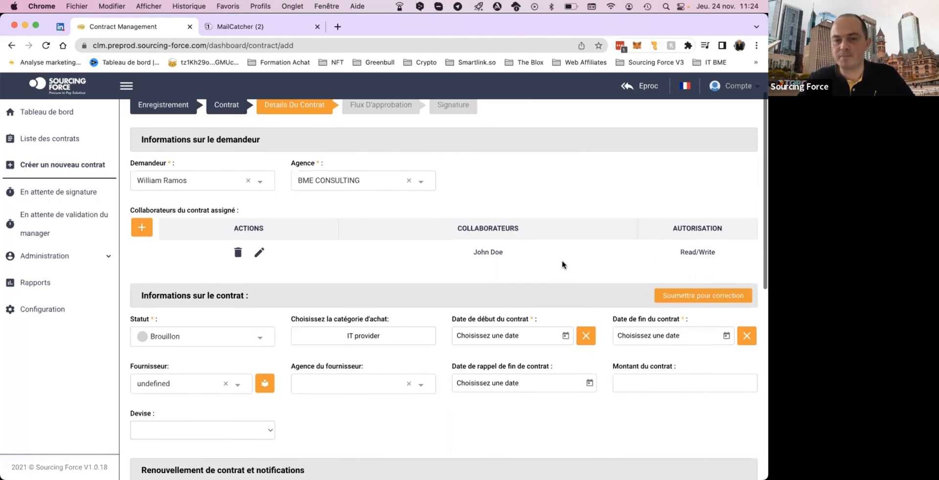
{"action": "scroll", "coordinate": [562, 264], "scroll_direction": "down", "scroll_amount": 5}
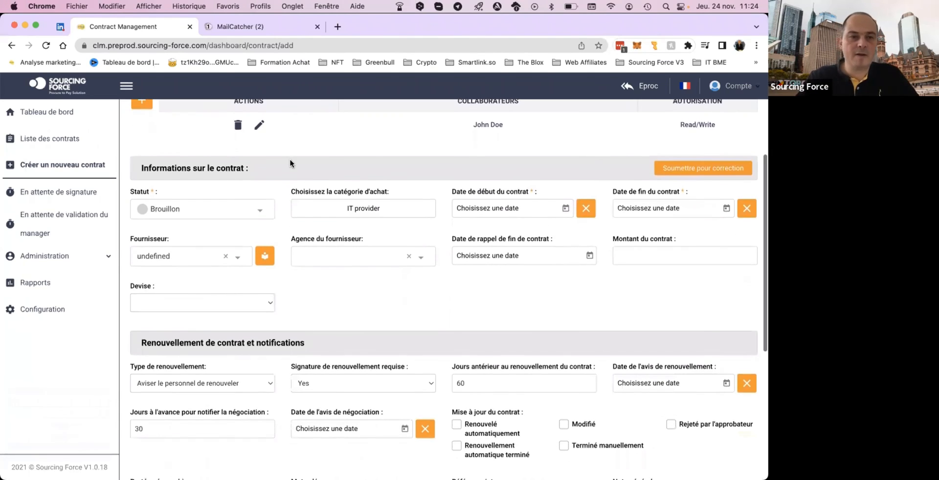
{"action": "scroll", "coordinate": [291, 163], "scroll_direction": "down", "scroll_amount": 1}
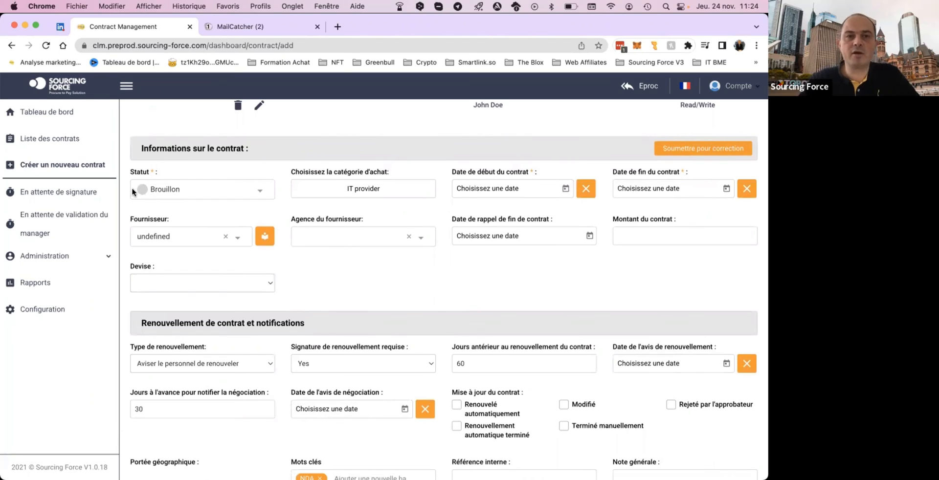
{"action": "left_click", "coordinate": [259, 192]}
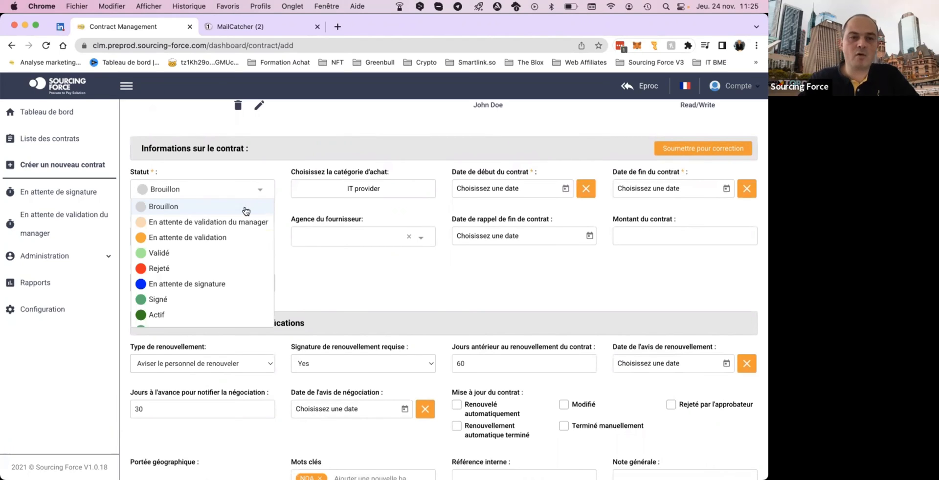
{"action": "scroll", "coordinate": [246, 211], "scroll_direction": "down", "scroll_amount": 3}
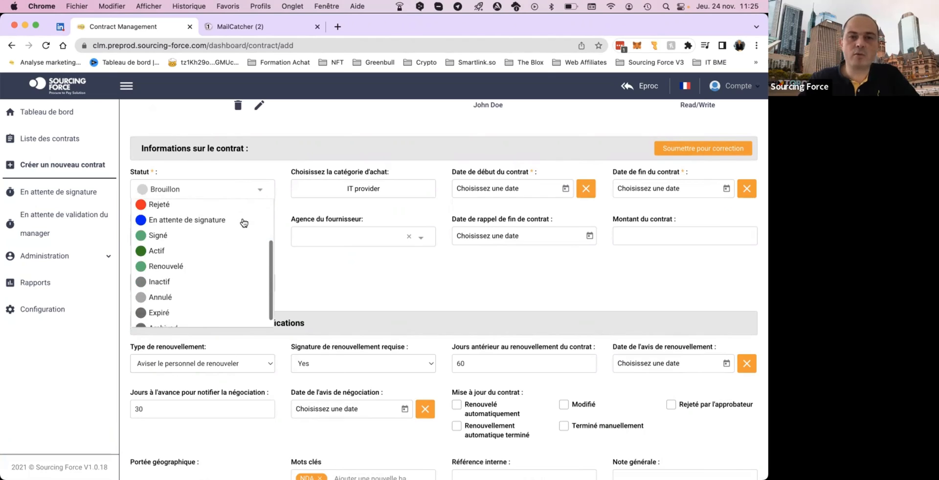
{"action": "scroll", "coordinate": [244, 223], "scroll_direction": "down", "scroll_amount": 1}
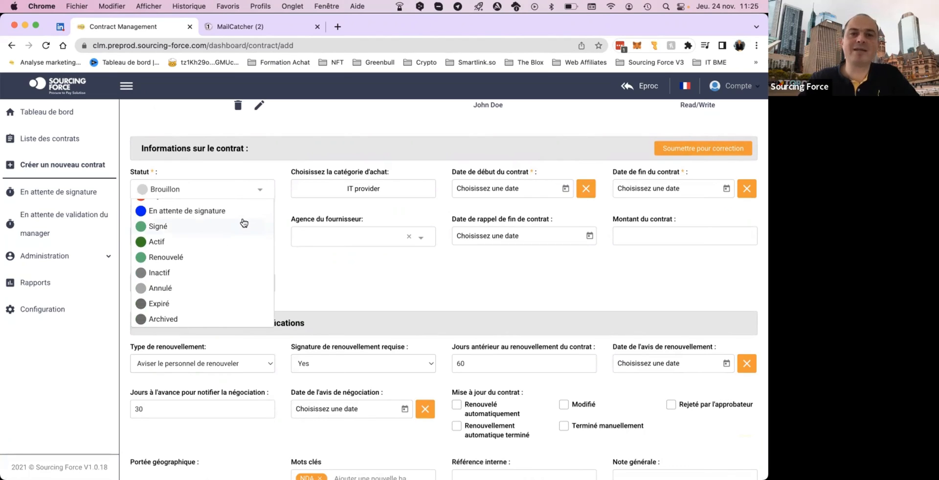
{"action": "scroll", "coordinate": [244, 221], "scroll_direction": "up", "scroll_amount": 3}
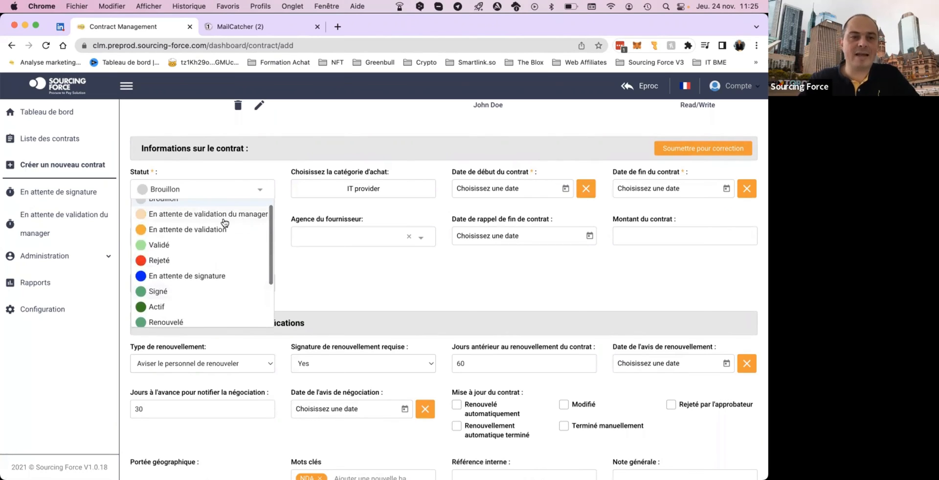
{"action": "scroll", "coordinate": [224, 221], "scroll_direction": "up", "scroll_amount": 1}
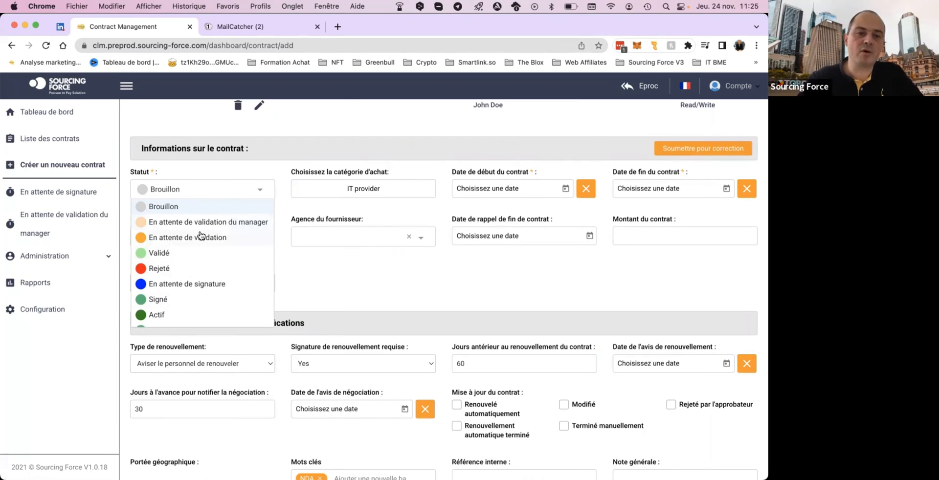
{"action": "left_click", "coordinate": [342, 275]}
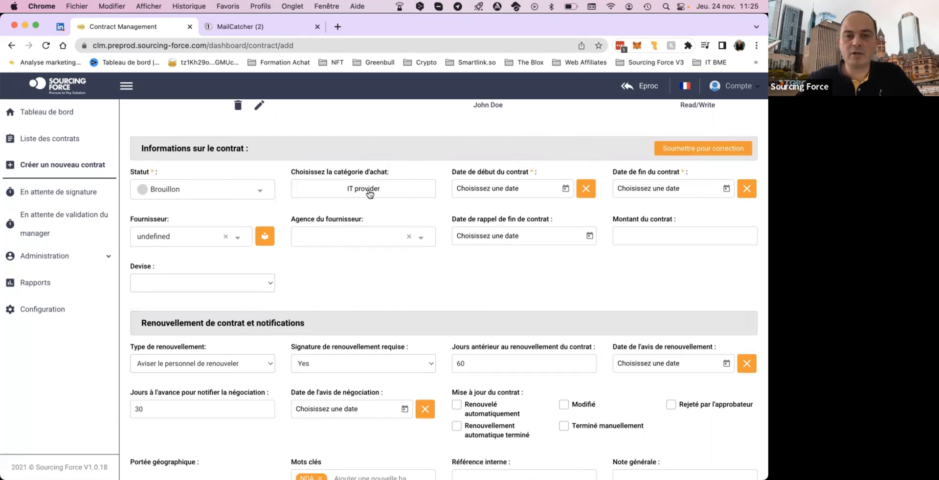
Set the contract's start date to 01-12-2022 and its end date to 01-05-2023.
{"action": "left_click", "coordinate": [512, 196]}
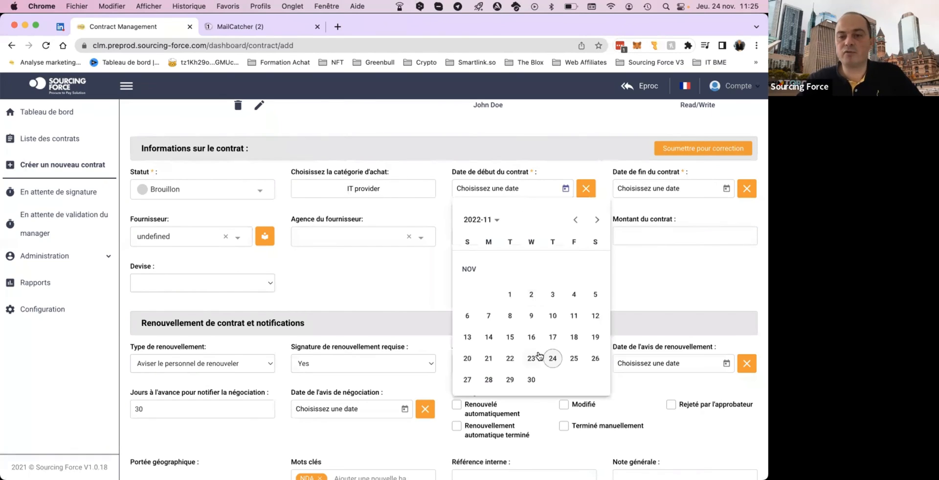
{"action": "left_click", "coordinate": [597, 220]}
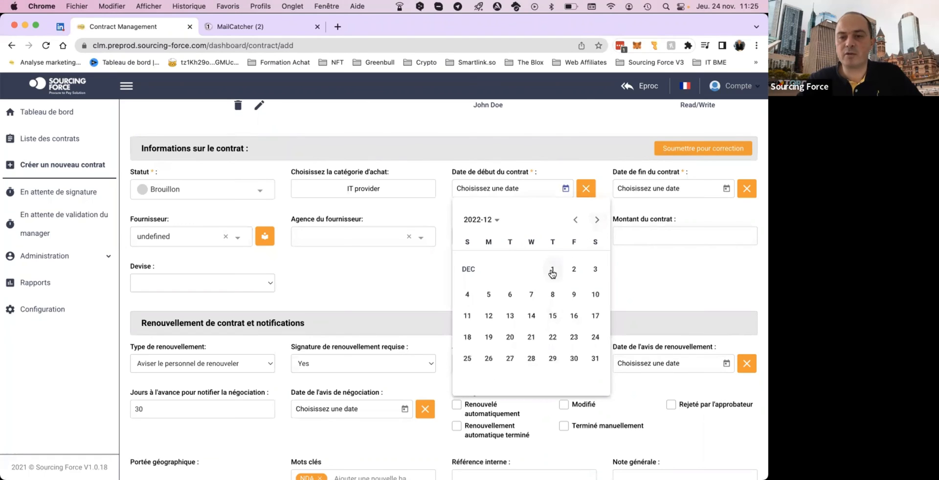
{"action": "left_click", "coordinate": [552, 270]}
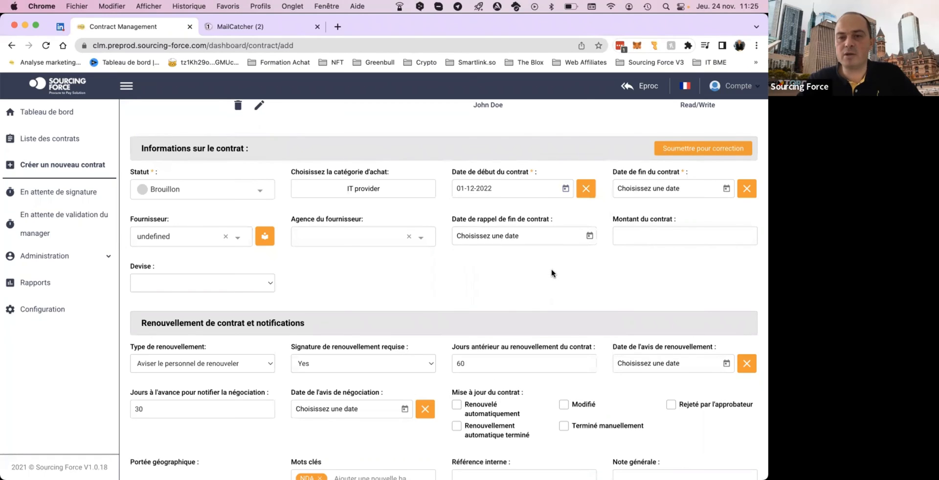
{"action": "left_click", "coordinate": [708, 194]}
{"action": "left_click", "coordinate": [720, 220]}
{"action": "left_click", "coordinate": [719, 220]}
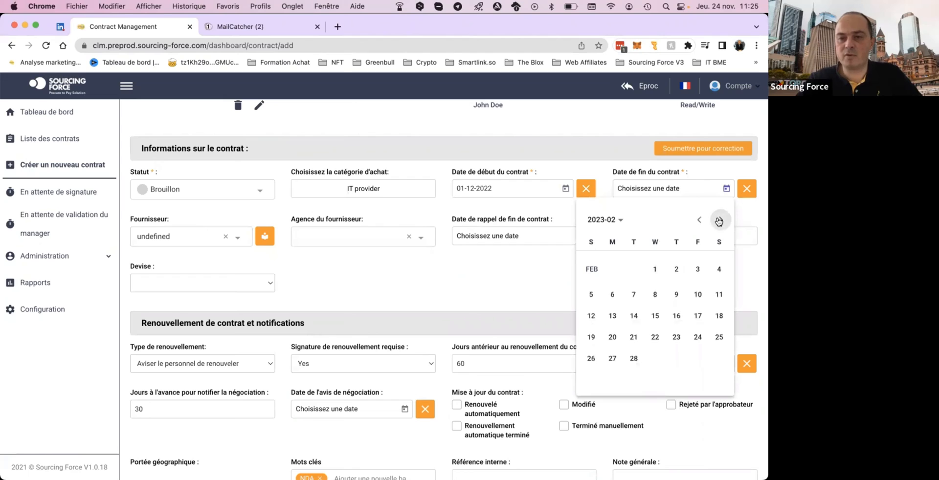
{"action": "left_click", "coordinate": [720, 220]}
{"action": "left_click", "coordinate": [719, 220]}
{"action": "left_click", "coordinate": [719, 220]}
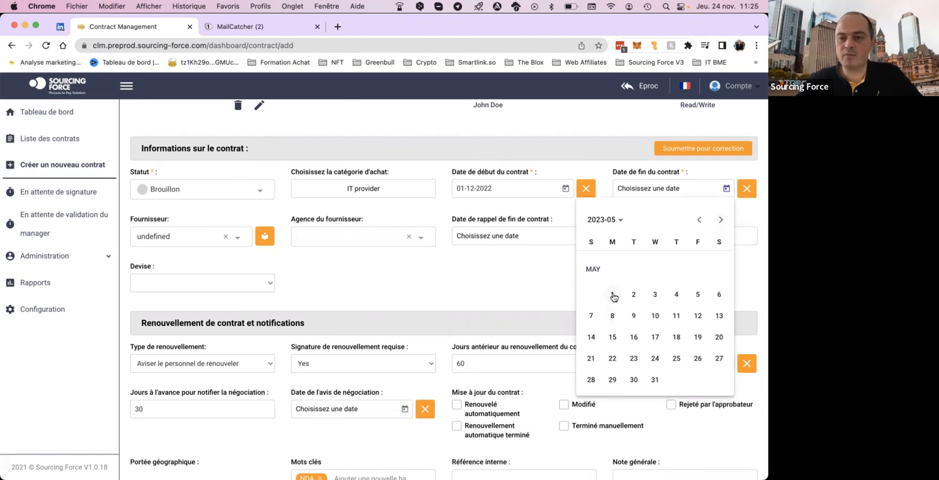
{"action": "left_click", "coordinate": [612, 295]}
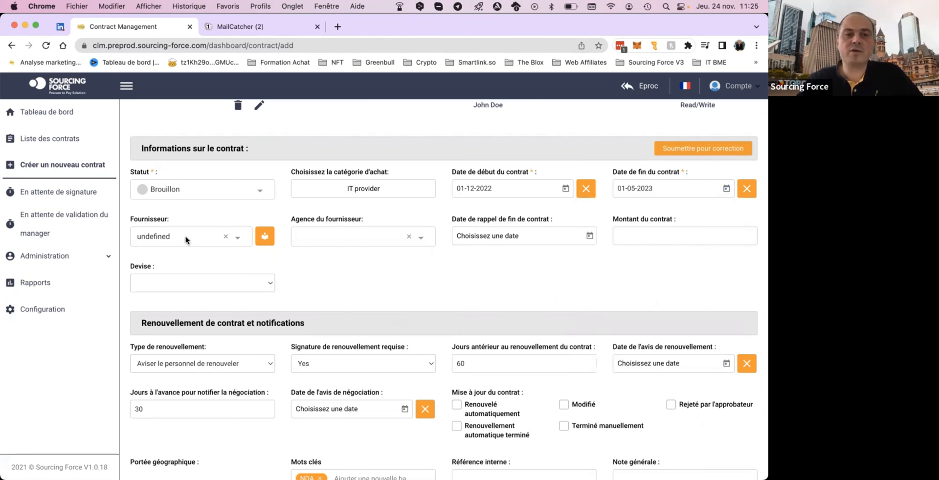
Set the contract's supplier to A P F TECHNOLOGIE and select its Siège as the supplier agency.
{"action": "left_click", "coordinate": [218, 234]}
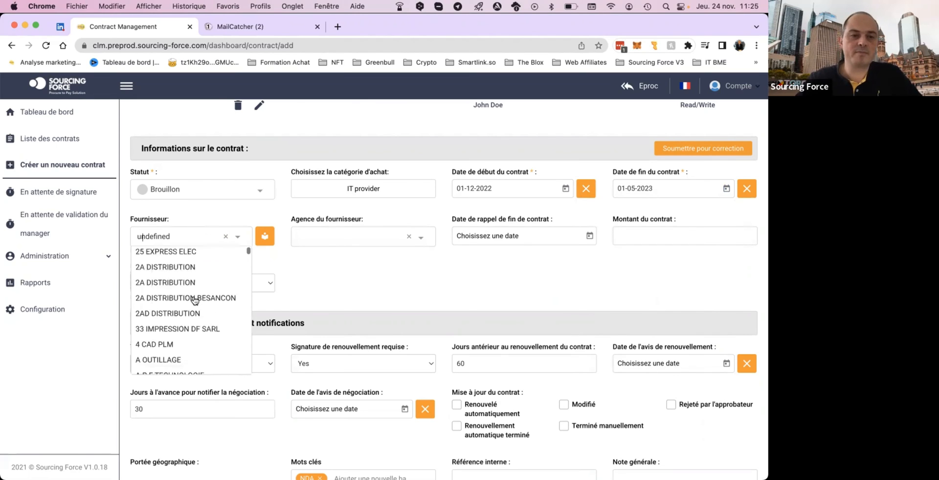
{"action": "left_click", "coordinate": [195, 299]}
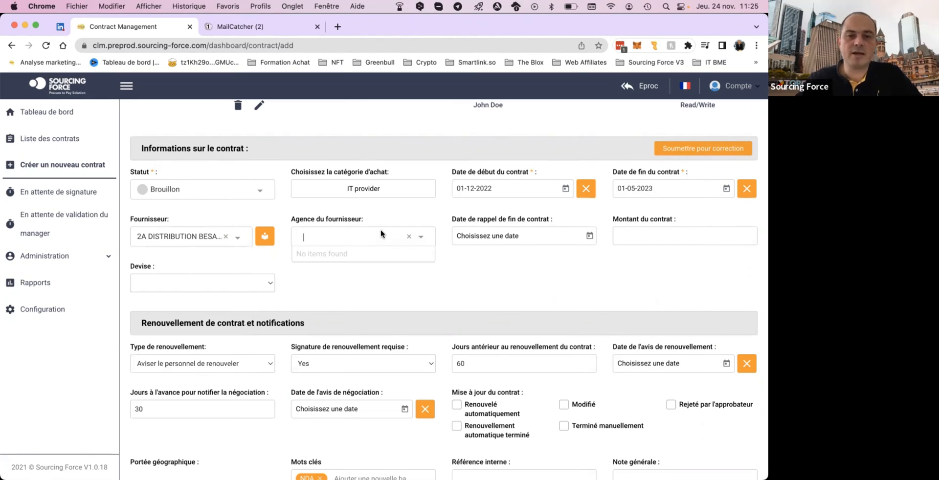
{"action": "left_click", "coordinate": [210, 241]}
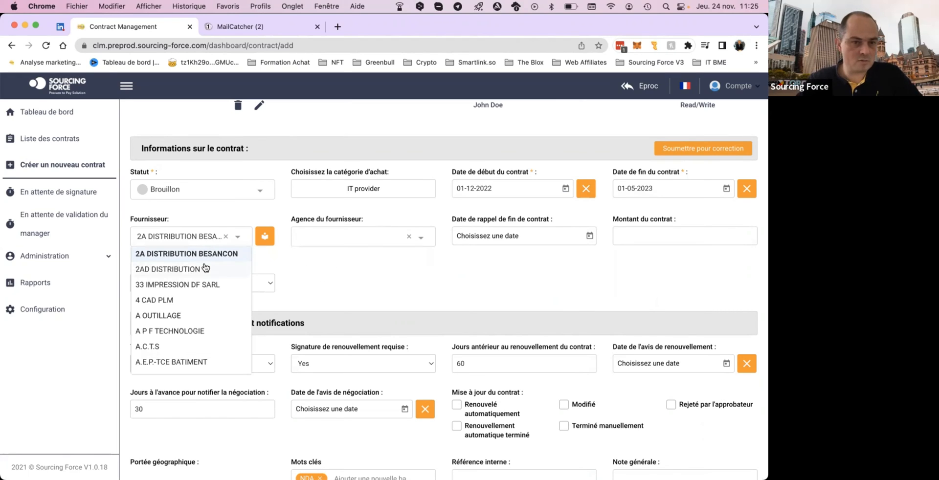
{"action": "left_click", "coordinate": [190, 331]}
{"action": "left_click", "coordinate": [346, 240]}
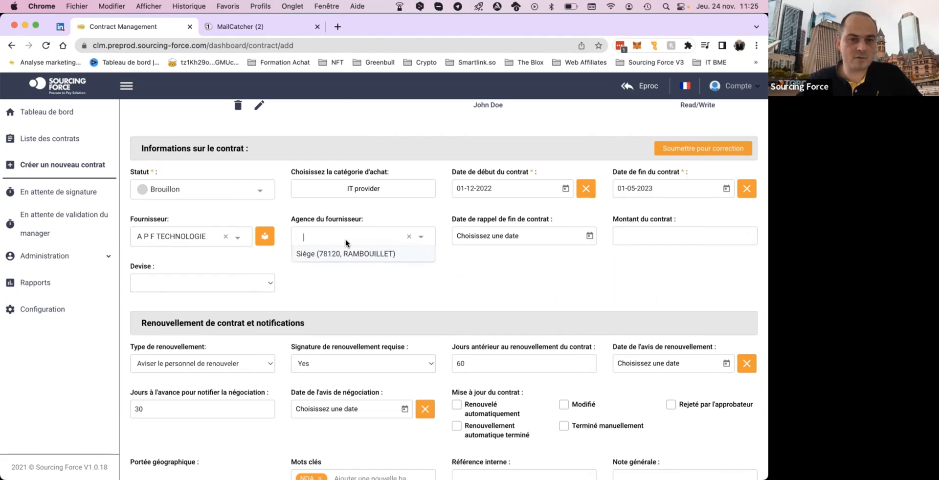
{"action": "left_click", "coordinate": [344, 254]}
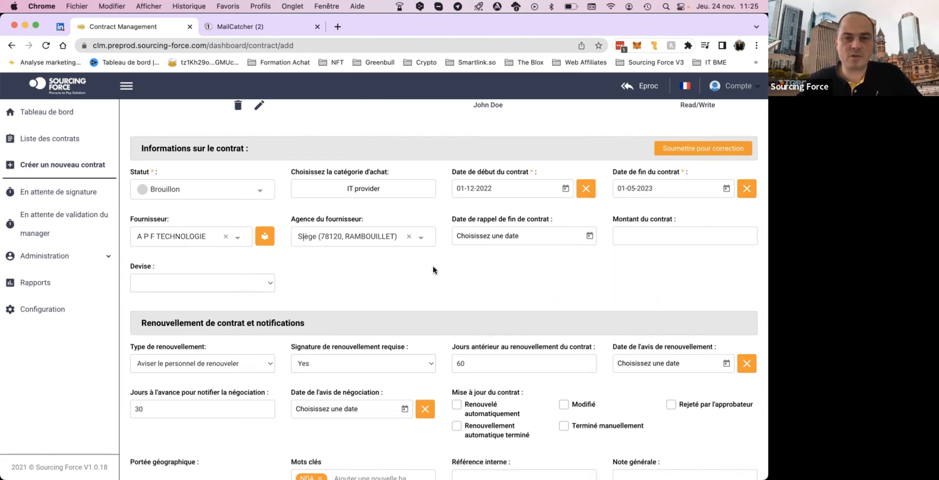
Set the contract's end reminder date to 01-04-2023.
{"action": "left_click", "coordinate": [524, 240]}
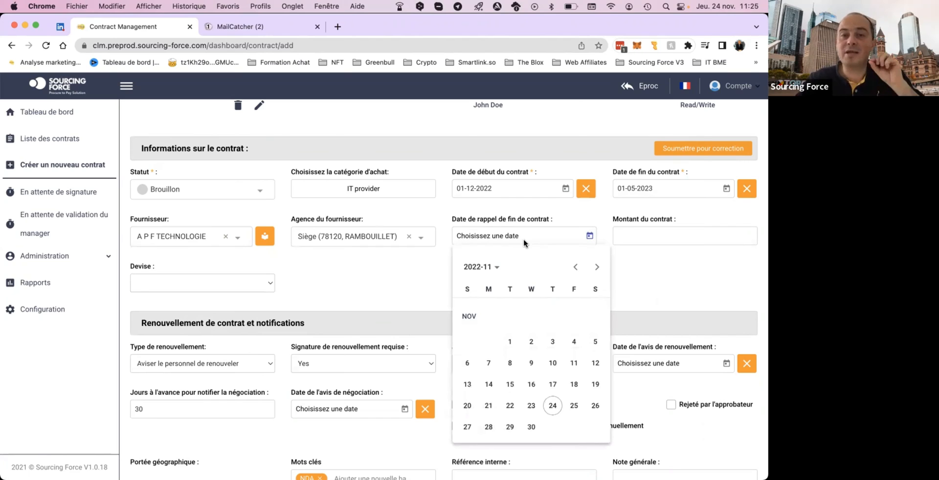
{"action": "left_click", "coordinate": [597, 267]}
{"action": "left_click", "coordinate": [597, 267]}
{"action": "left_click", "coordinate": [597, 267]}
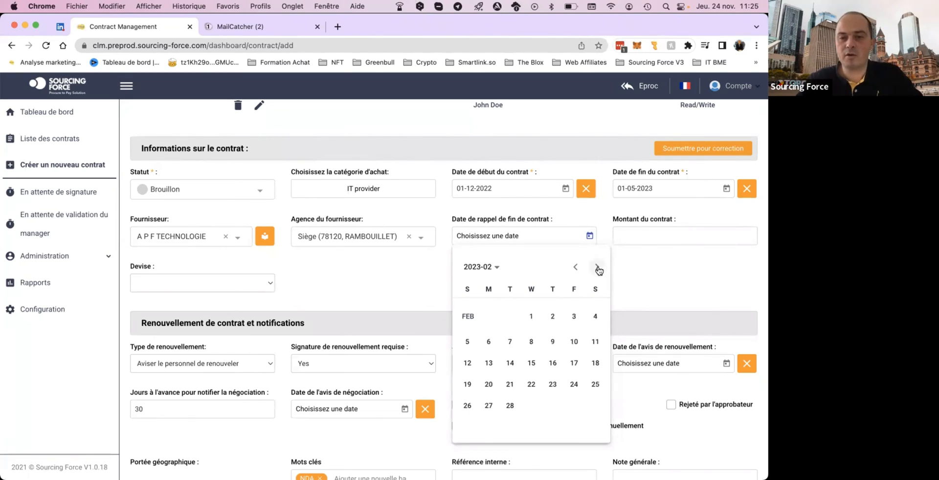
{"action": "left_click", "coordinate": [598, 267]}
{"action": "left_click", "coordinate": [598, 267]}
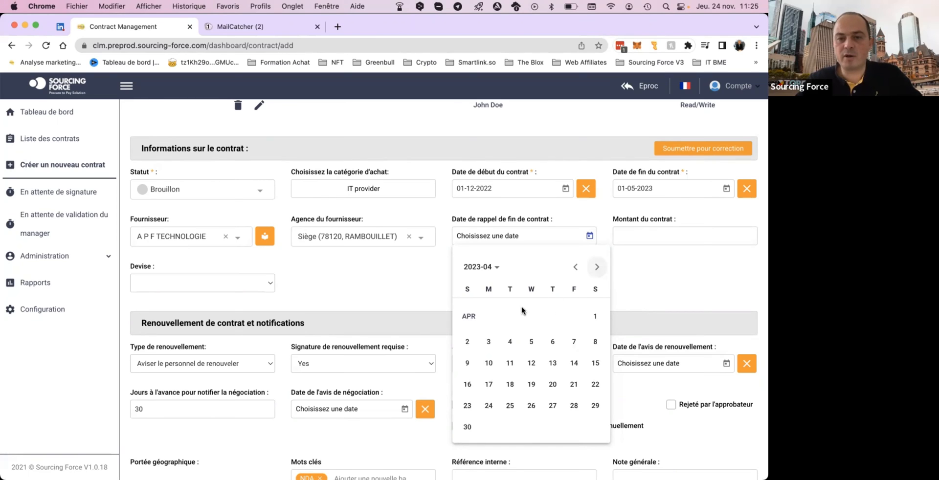
{"action": "left_click", "coordinate": [594, 317]}
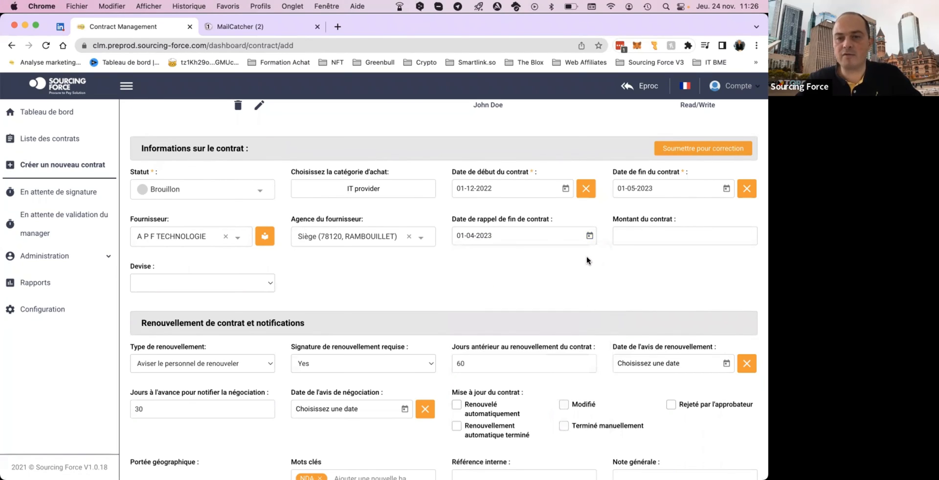
Enter a contract amount of 10,000 and set its currency to Euro - €.
{"action": "left_click", "coordinate": [668, 232]}
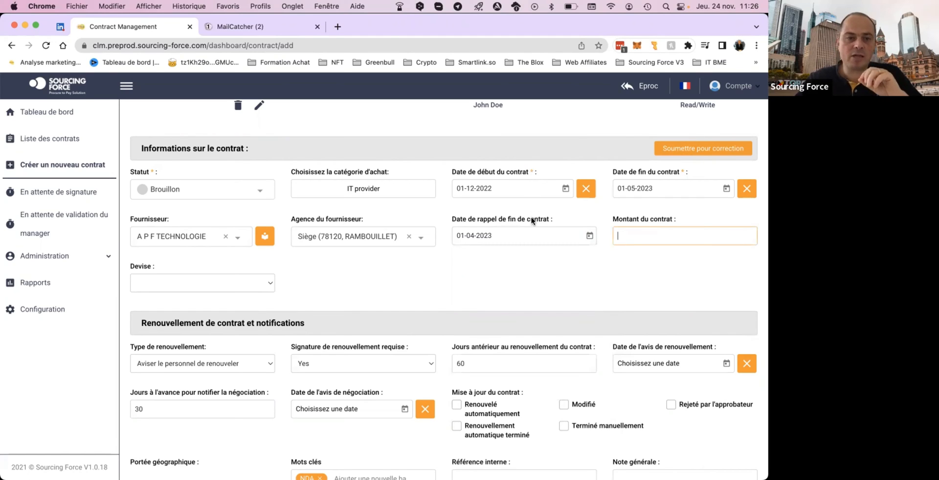
{"action": "scroll", "coordinate": [531, 221], "scroll_direction": "down", "scroll_amount": 1}
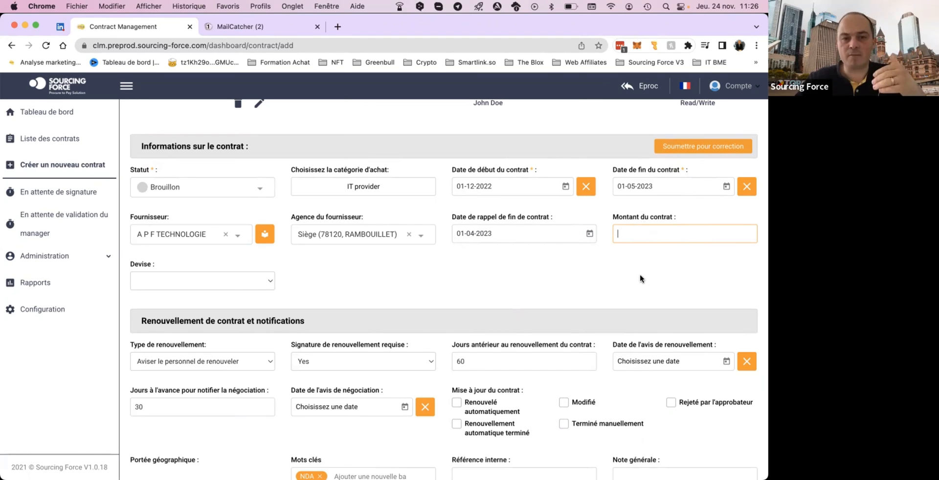
{"action": "scroll", "coordinate": [643, 280], "scroll_direction": "up", "scroll_amount": 1}
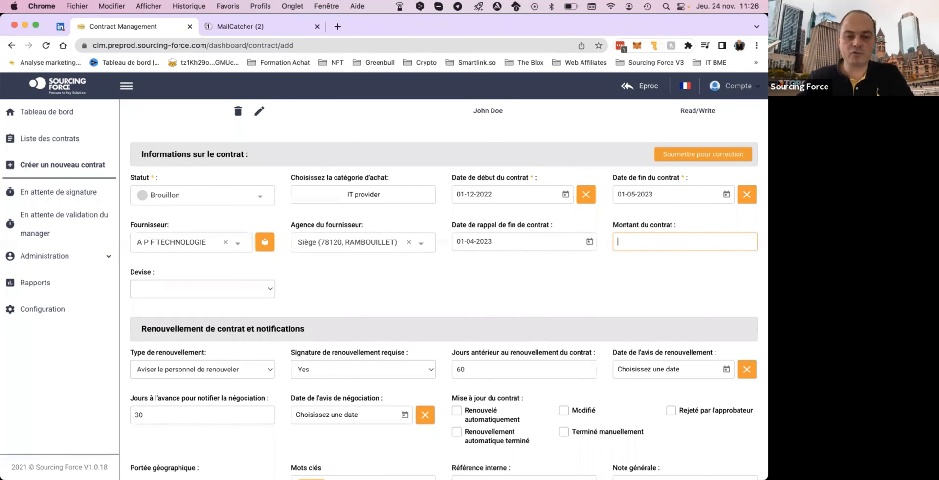
{"action": "type", "text": "100000"}
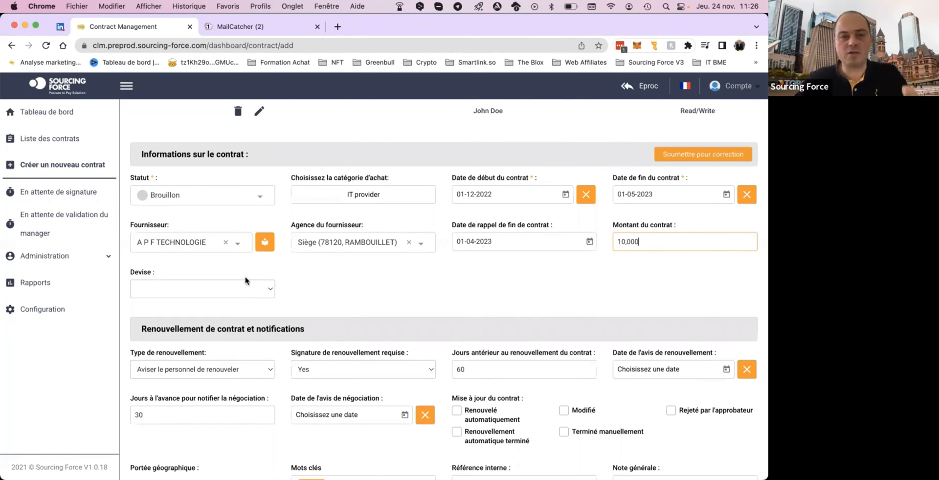
{"action": "left_click", "coordinate": [177, 288]}
{"action": "type", "text": "eu"}
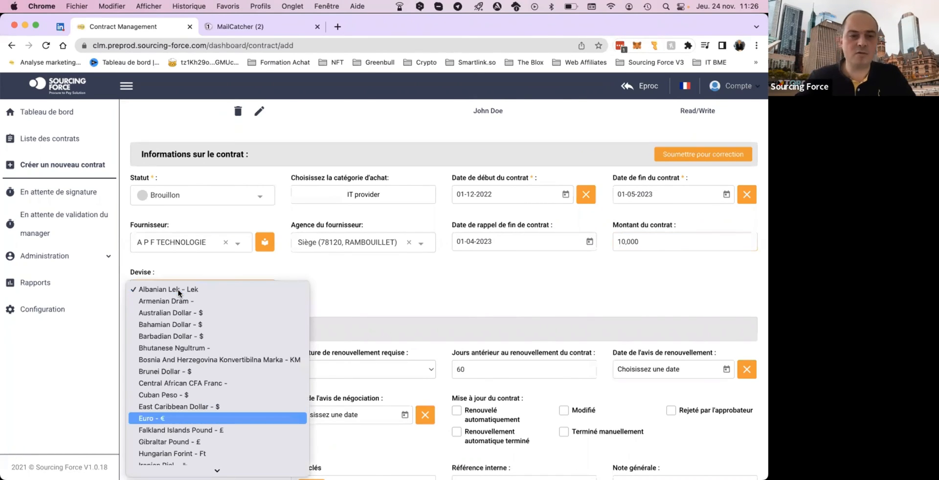
{"action": "key", "text": "Return"}
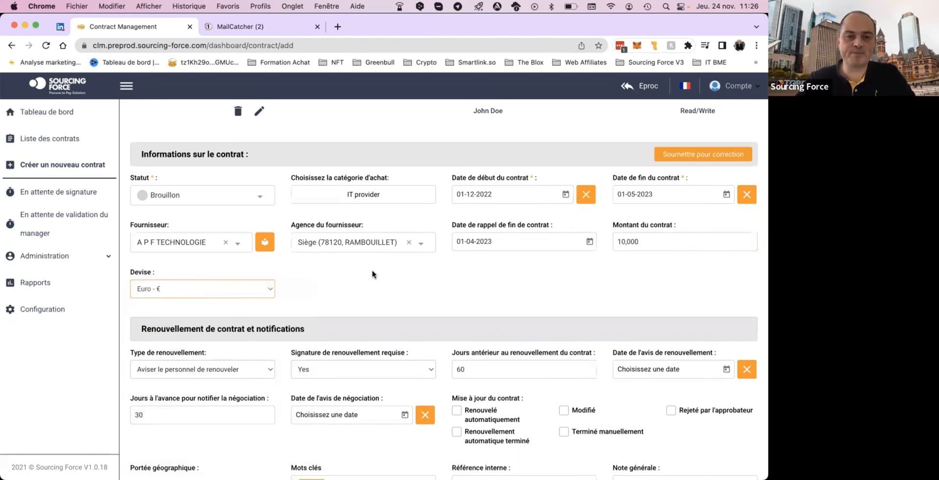
Set the days before contract renewal to 90 and the days' notice for negotiation to 40.
{"action": "scroll", "coordinate": [371, 274], "scroll_direction": "down", "scroll_amount": 5}
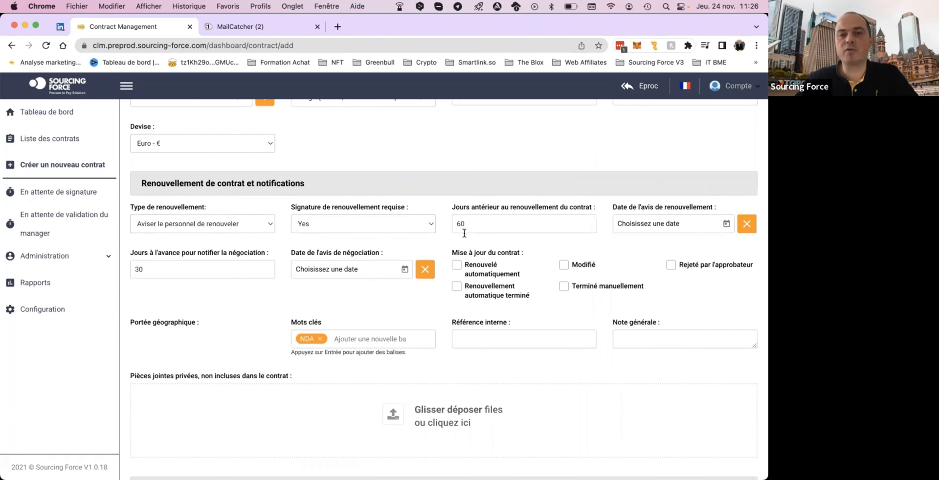
{"action": "left_click", "coordinate": [507, 224]}
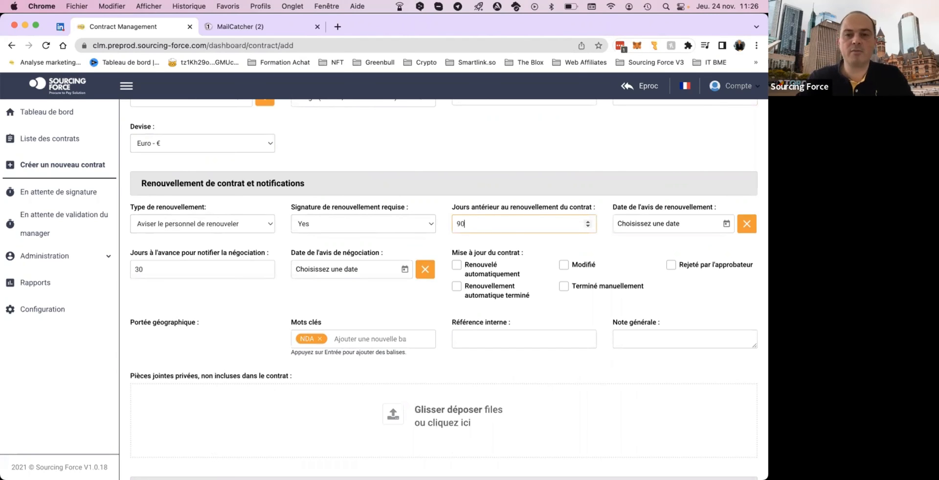
{"action": "left_click", "coordinate": [575, 246]}
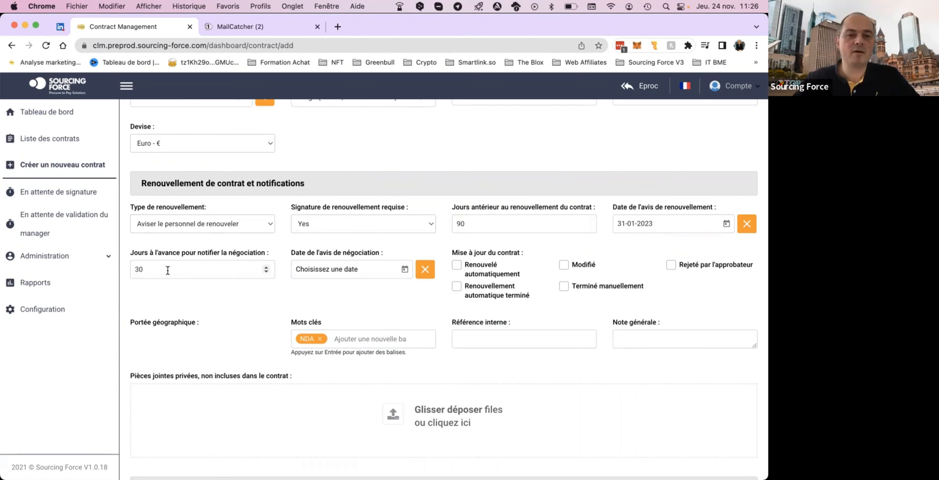
{"action": "left_click", "coordinate": [212, 268]}
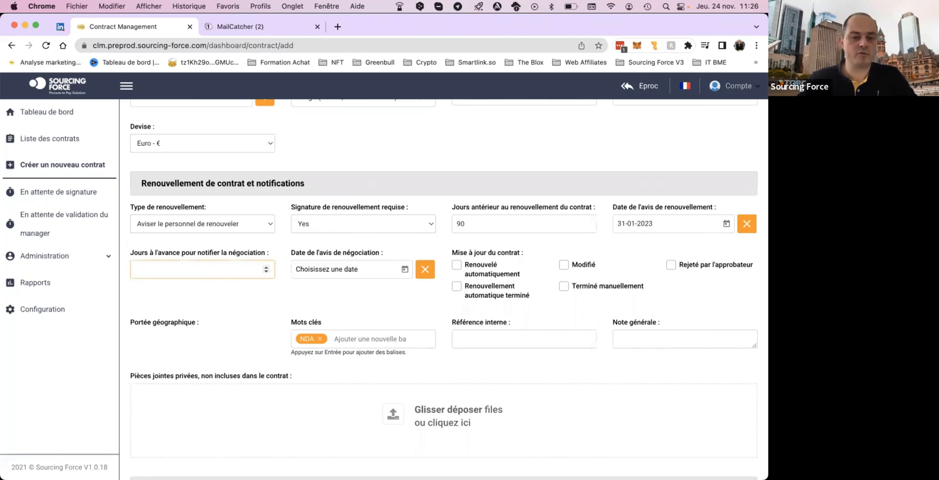
{"action": "left_click", "coordinate": [258, 303]}
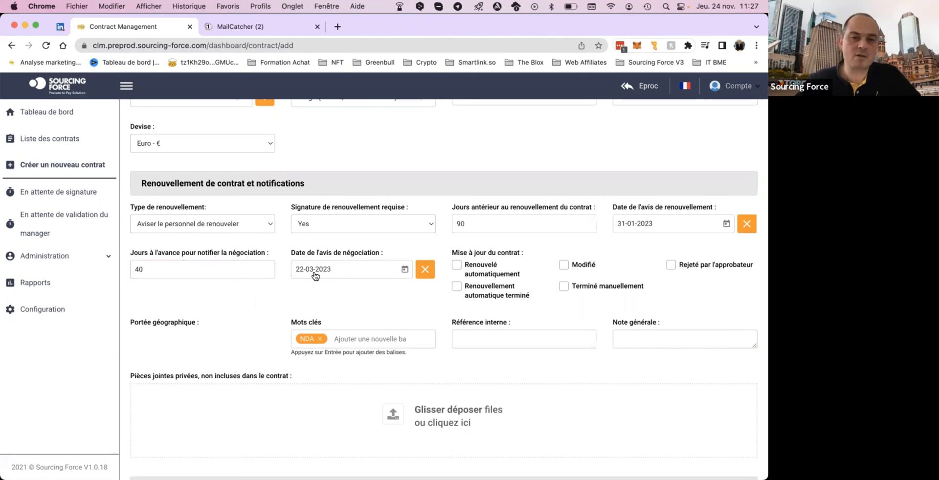
Check the keywords and internal reference fields and enlarge the general note box.
{"action": "scroll", "coordinate": [421, 316], "scroll_direction": "down", "scroll_amount": 2}
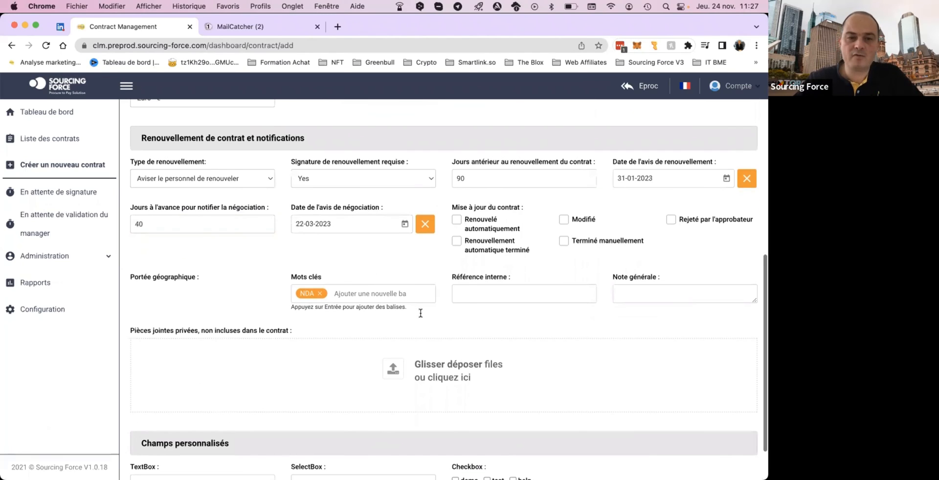
{"action": "left_click", "coordinate": [363, 294]}
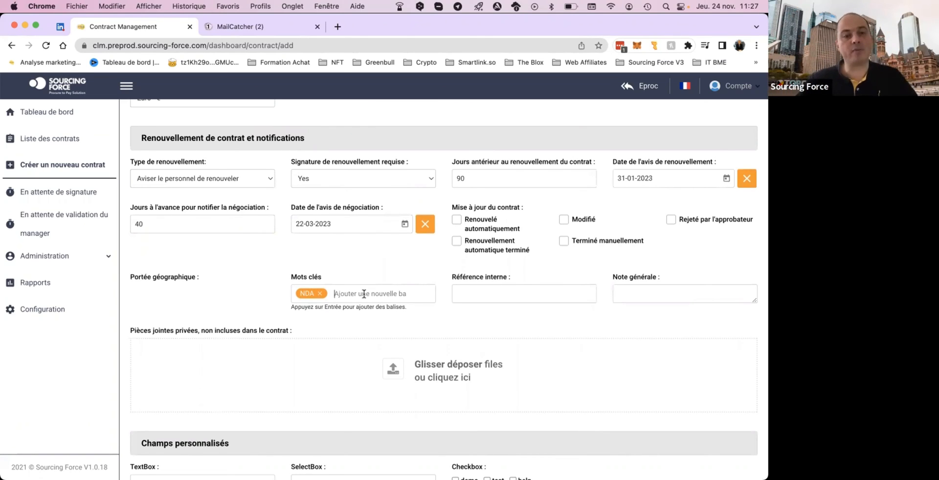
{"action": "left_click", "coordinate": [504, 292]}
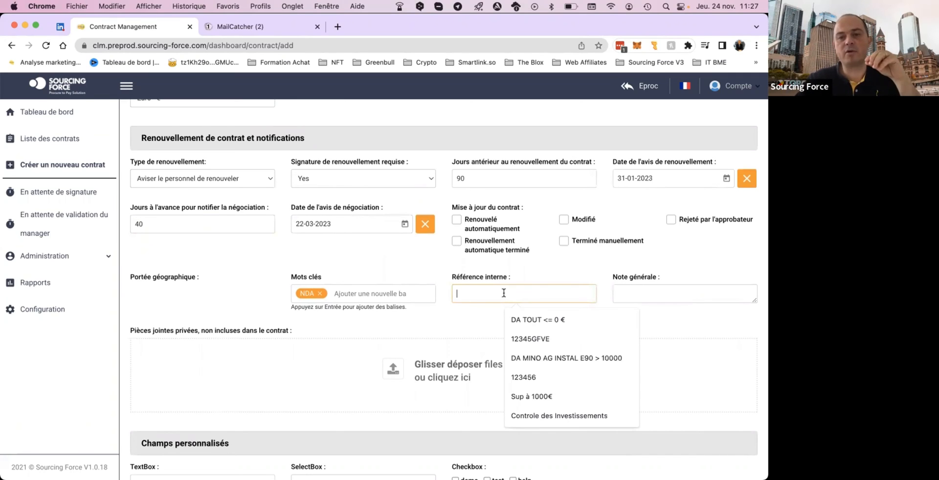
{"action": "scroll", "coordinate": [504, 293], "scroll_direction": "down", "scroll_amount": 1}
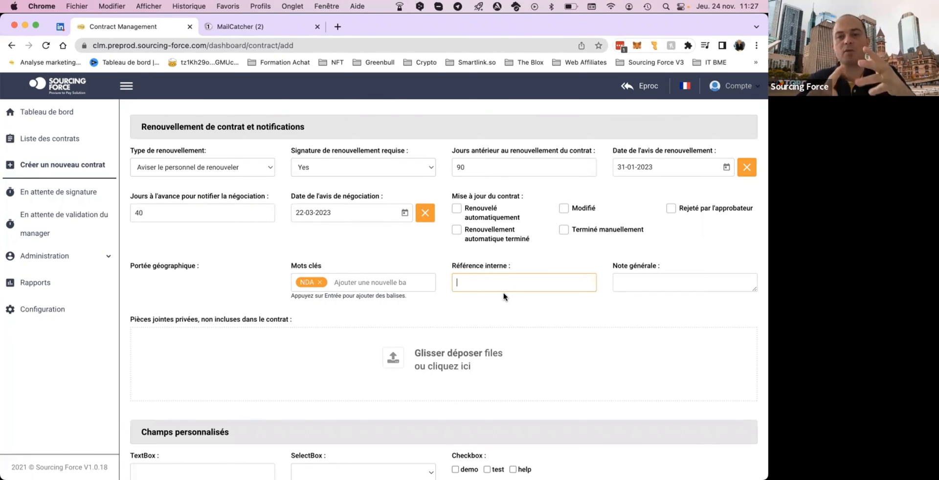
{"action": "left_click", "coordinate": [503, 280]}
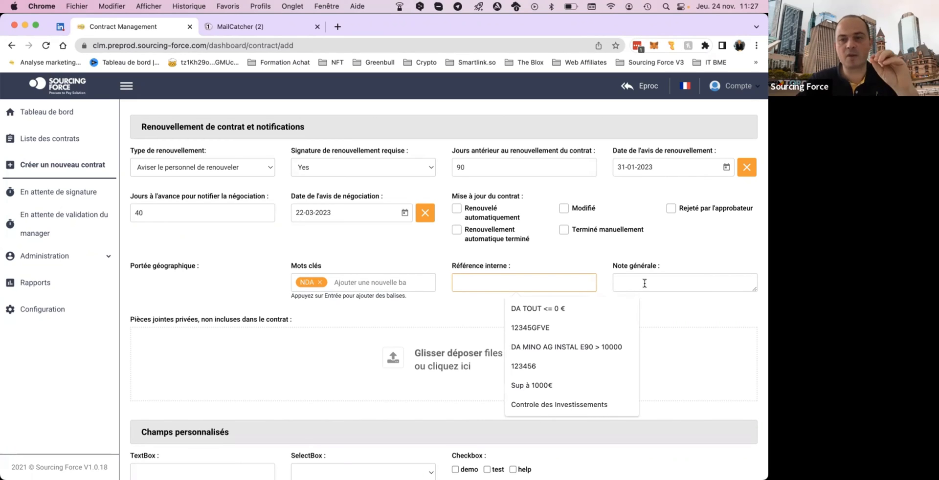
{"action": "left_click_drag", "start_coordinate": [754, 289], "coordinate": [753, 370]}
{"action": "scroll", "coordinate": [656, 222], "scroll_direction": "down", "scroll_amount": 3}
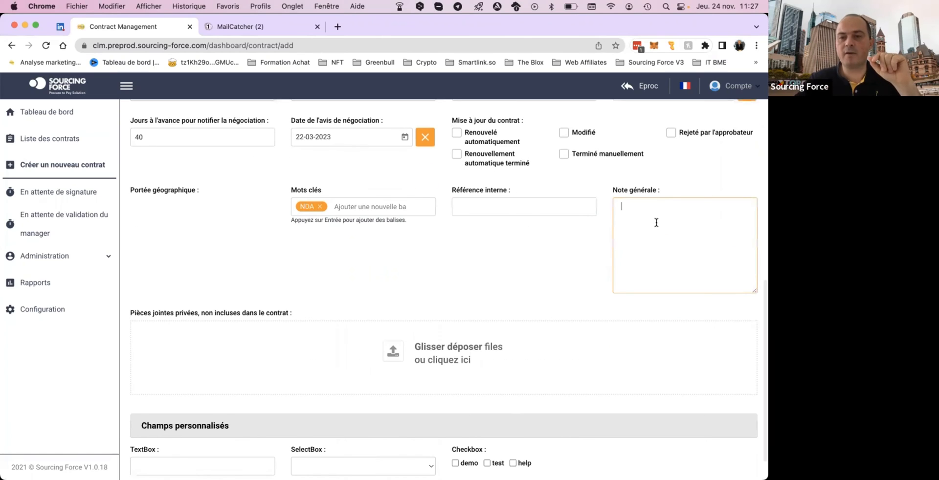
Expand the administration options and review the private attachments and custom fields of the contract form.
{"action": "scroll", "coordinate": [656, 222], "scroll_direction": "down", "scroll_amount": 2}
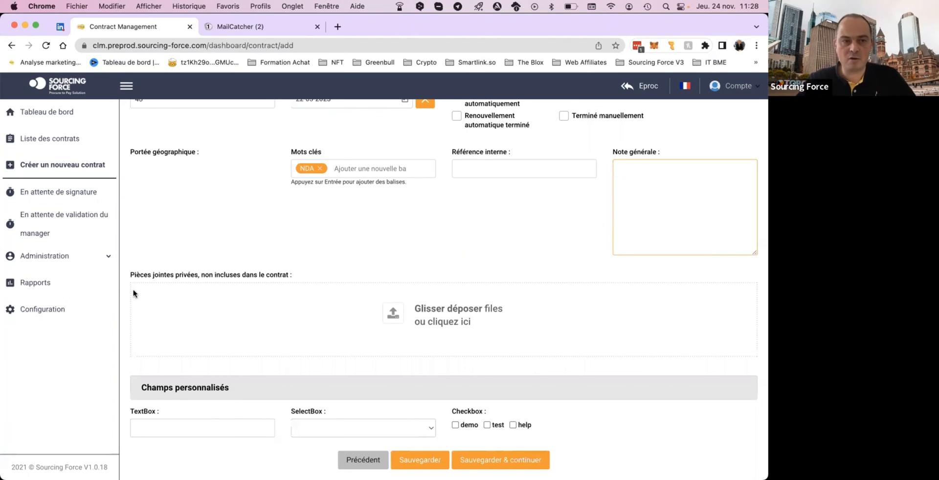
{"action": "left_click", "coordinate": [108, 261]}
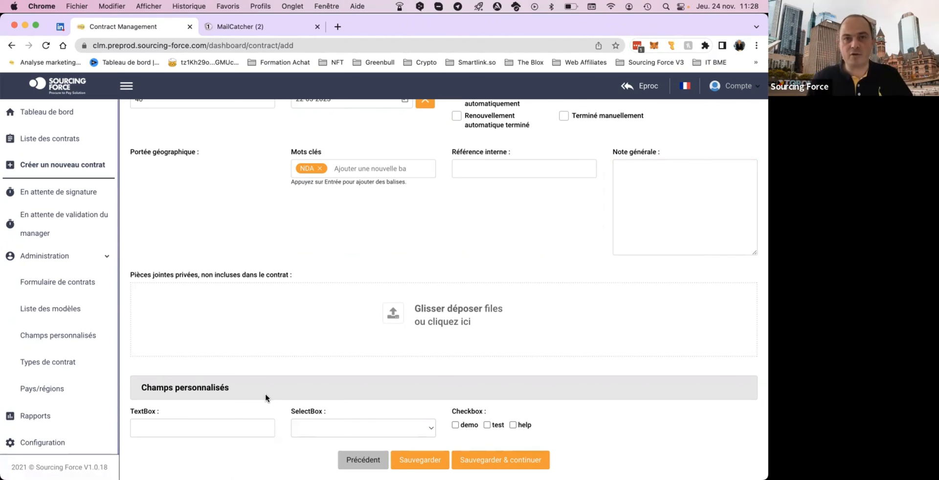
{"action": "scroll", "coordinate": [365, 291], "scroll_direction": "up", "scroll_amount": 1}
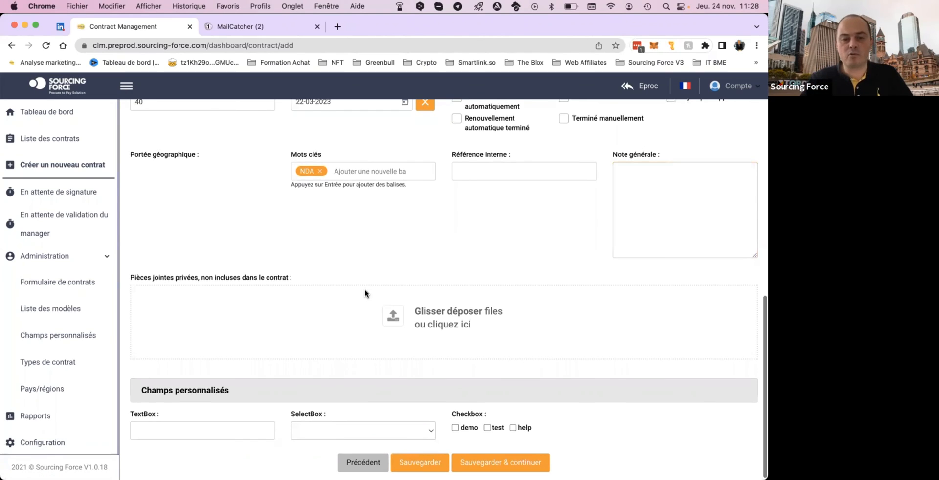
{"action": "scroll", "coordinate": [365, 293], "scroll_direction": "down", "scroll_amount": 1}
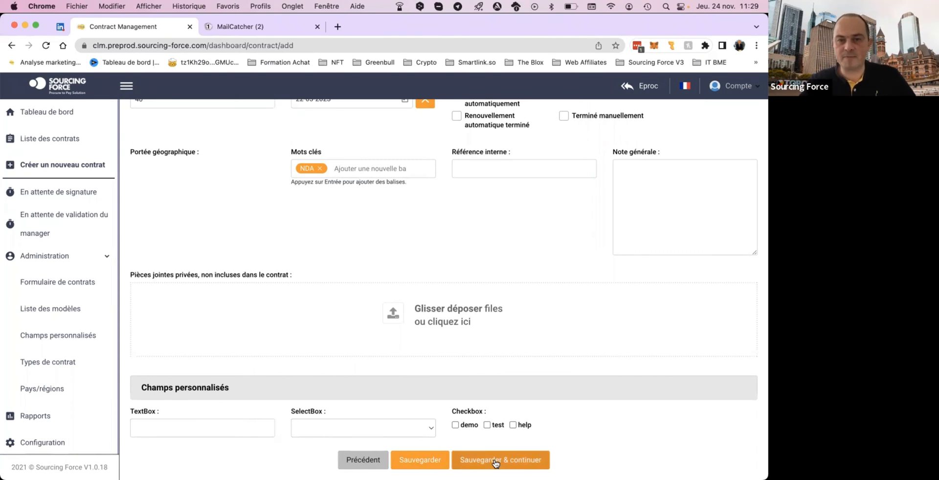
Review the completed contract details, save them and continue to the approval flow stage.
{"action": "scroll", "coordinate": [553, 304], "scroll_direction": "up", "scroll_amount": 6}
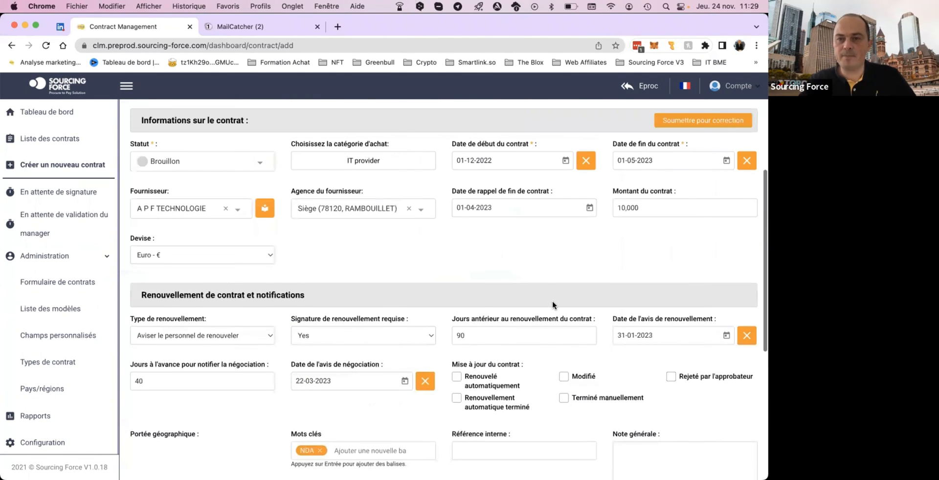
{"action": "scroll", "coordinate": [553, 304], "scroll_direction": "down", "scroll_amount": 6}
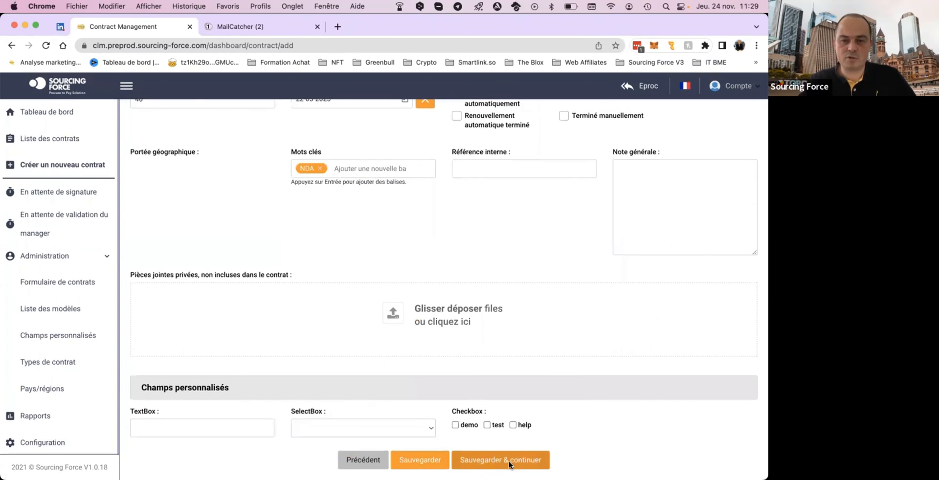
{"action": "left_click", "coordinate": [508, 460]}
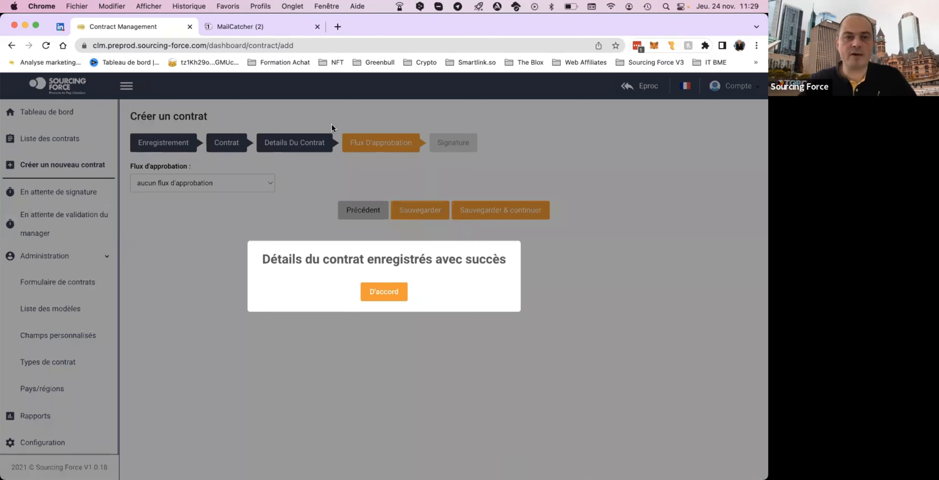
{"action": "left_click", "coordinate": [383, 292]}
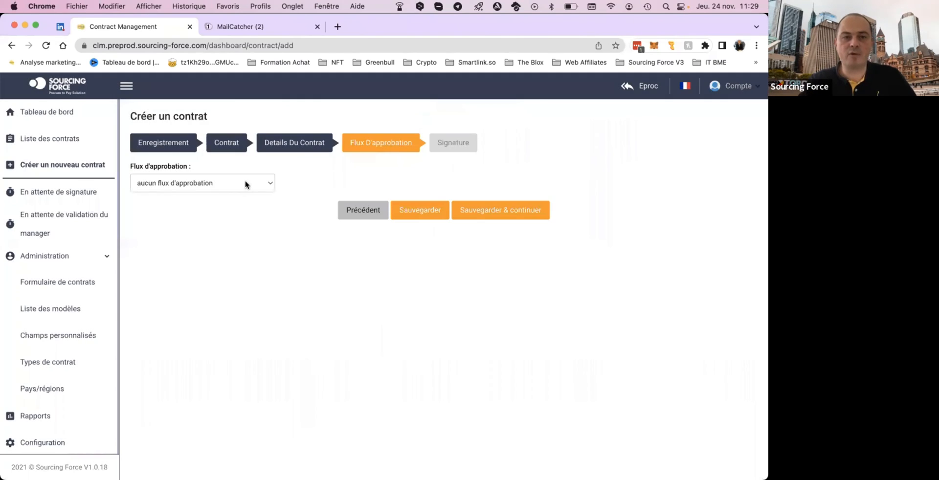
Check the approval flow choices, keep "aucun flux d'approbation", and save to continue to the signature stage.
{"action": "left_click", "coordinate": [266, 184]}
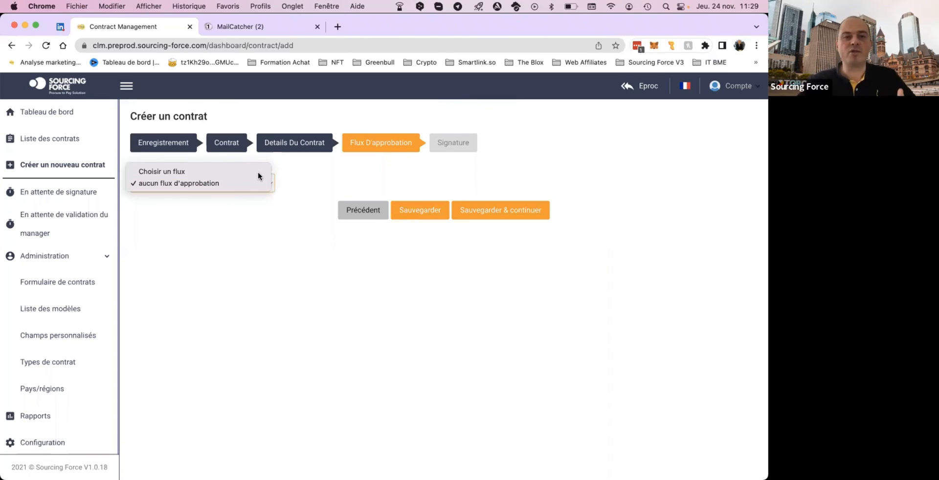
{"action": "left_click", "coordinate": [418, 162]}
{"action": "left_click", "coordinate": [271, 184]}
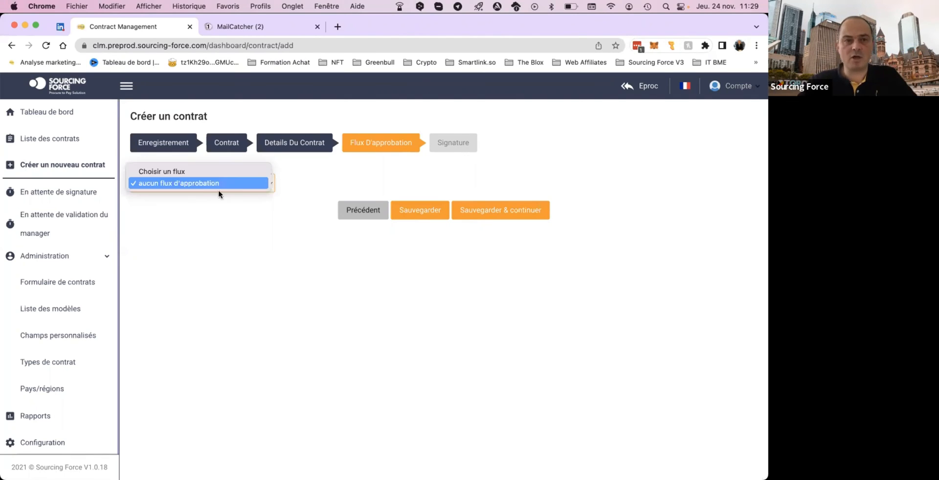
{"action": "left_click", "coordinate": [345, 179]}
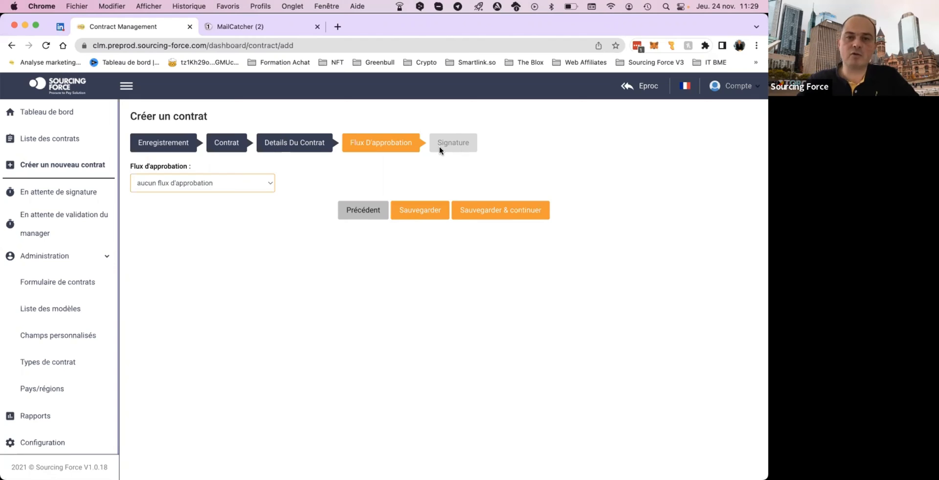
{"action": "left_click", "coordinate": [491, 211]}
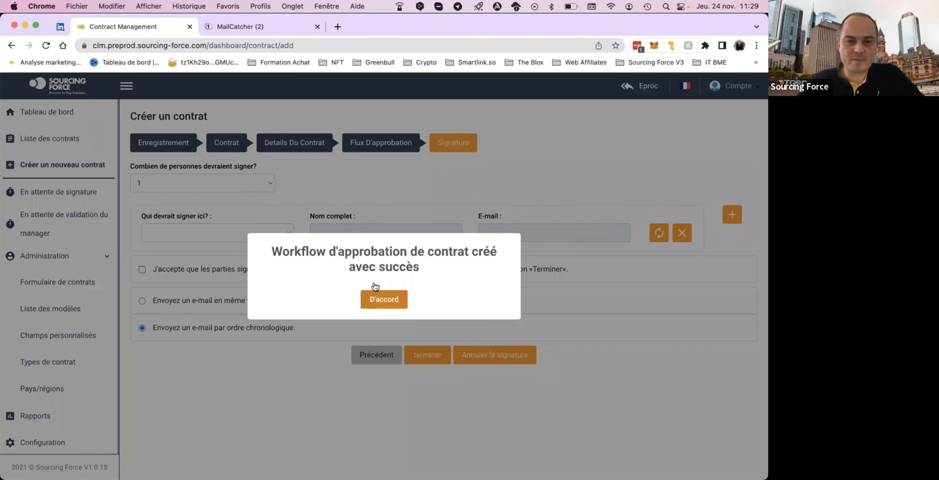
{"action": "left_click", "coordinate": [383, 298]}
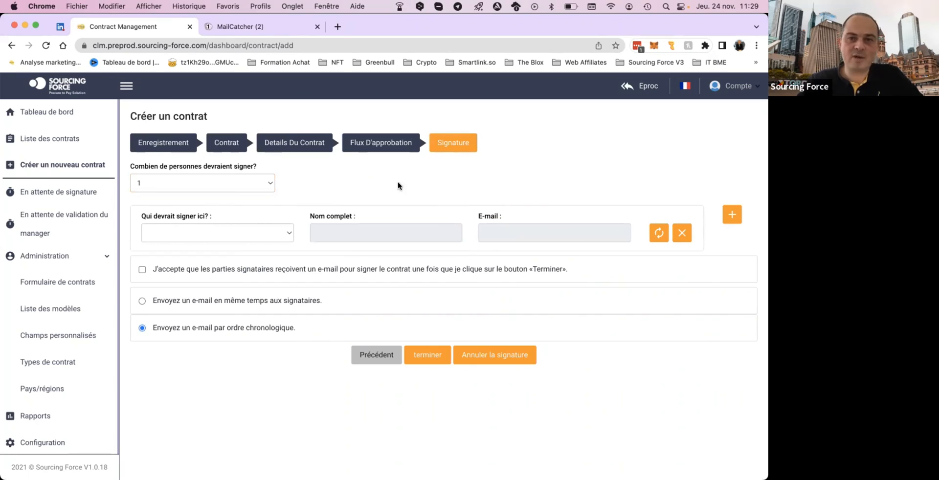
Try 2 and 5 as the number of people who should sign, and return it to 1.
{"action": "left_click", "coordinate": [269, 185]}
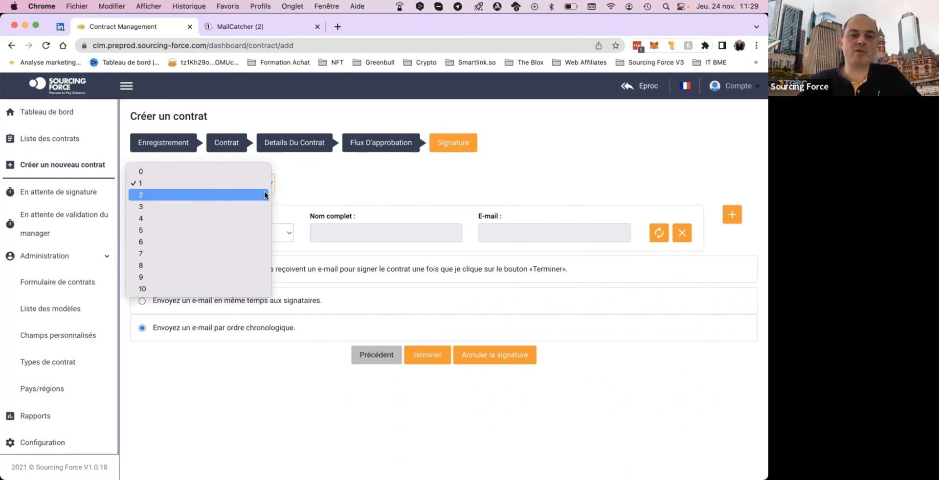
{"action": "left_click", "coordinate": [265, 194]}
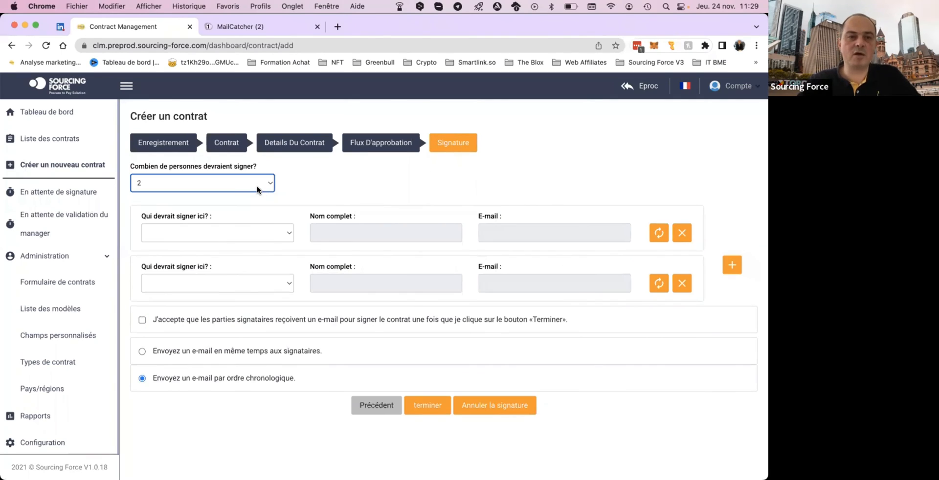
{"action": "left_click", "coordinate": [258, 188]}
{"action": "left_click", "coordinate": [246, 217]}
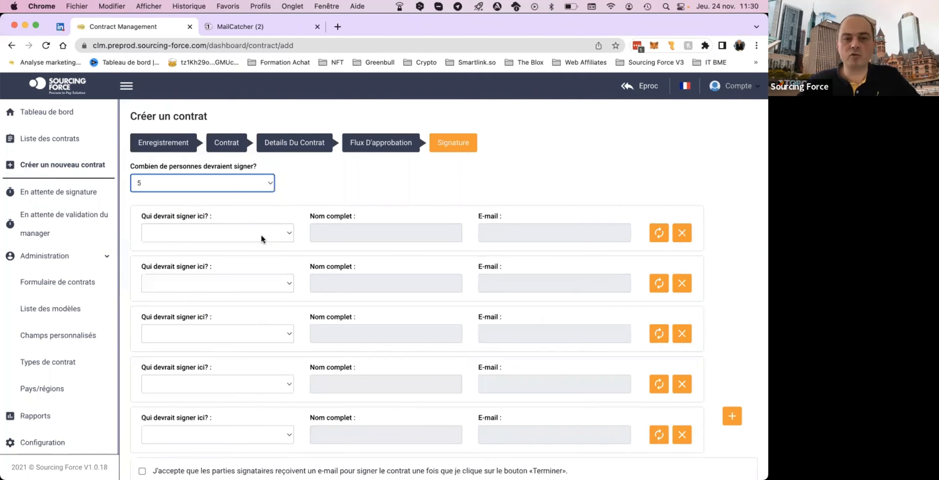
{"action": "left_click", "coordinate": [269, 185]}
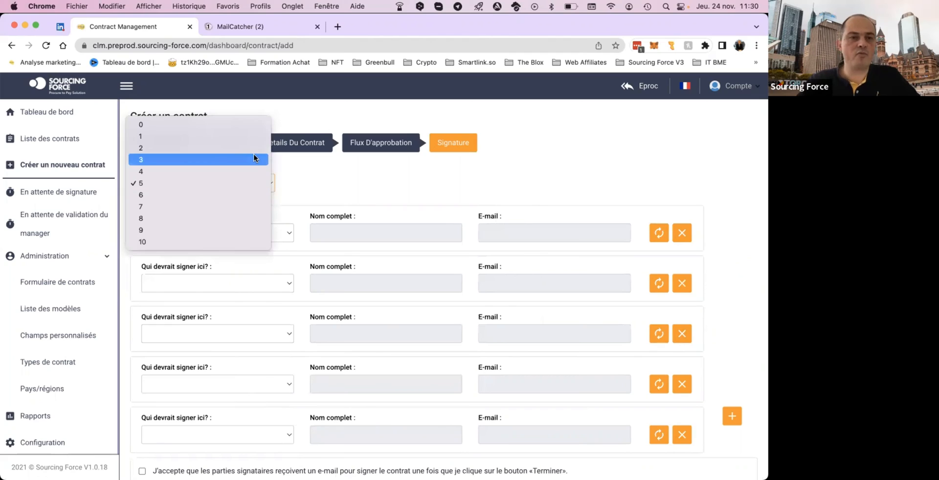
{"action": "left_click", "coordinate": [252, 138]}
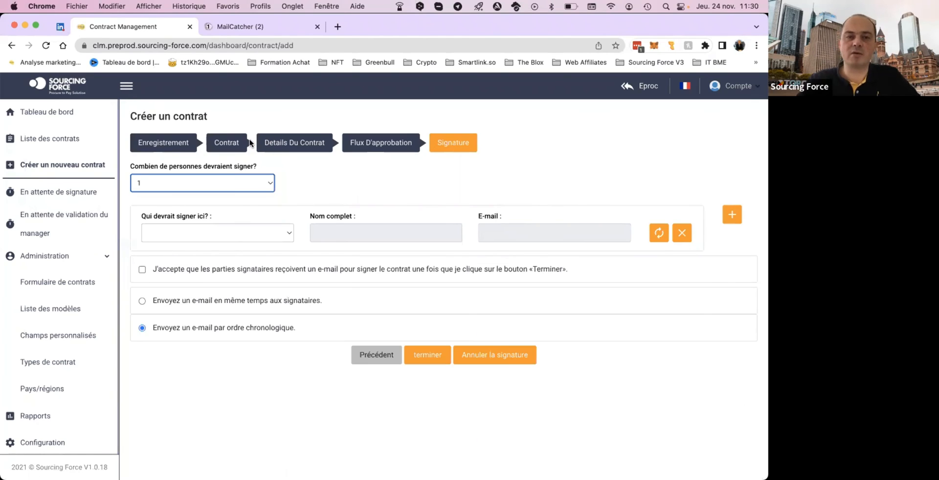
{"action": "left_click", "coordinate": [359, 182]}
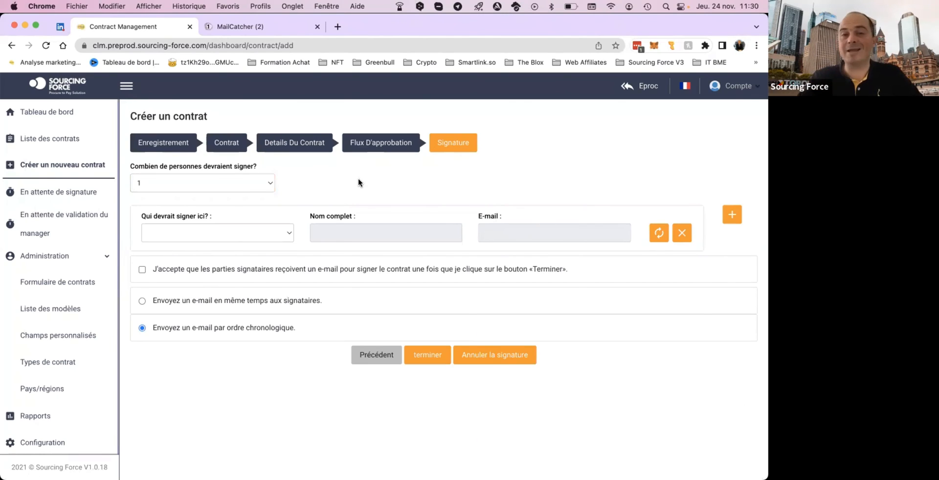
Choose "Un invité externe" as the signatory type and close its invitation form without entering any details.
{"action": "left_click", "coordinate": [289, 233]}
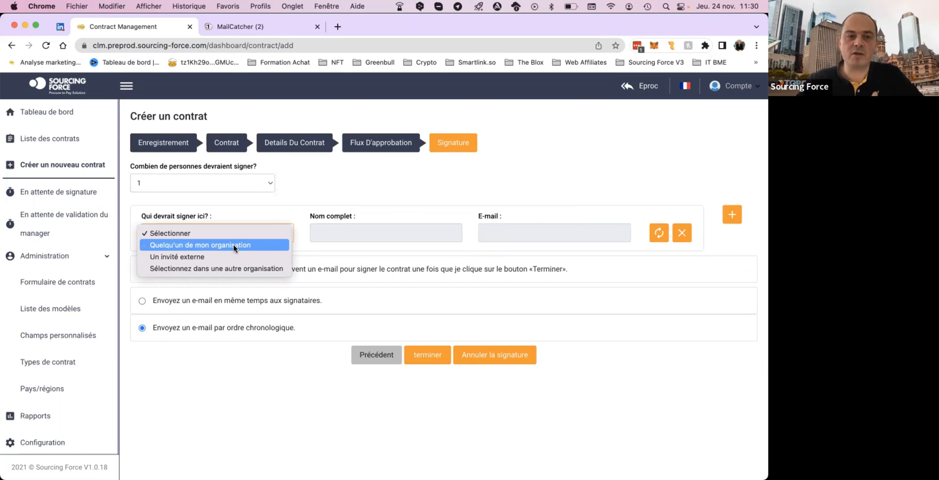
{"action": "left_click", "coordinate": [224, 258]}
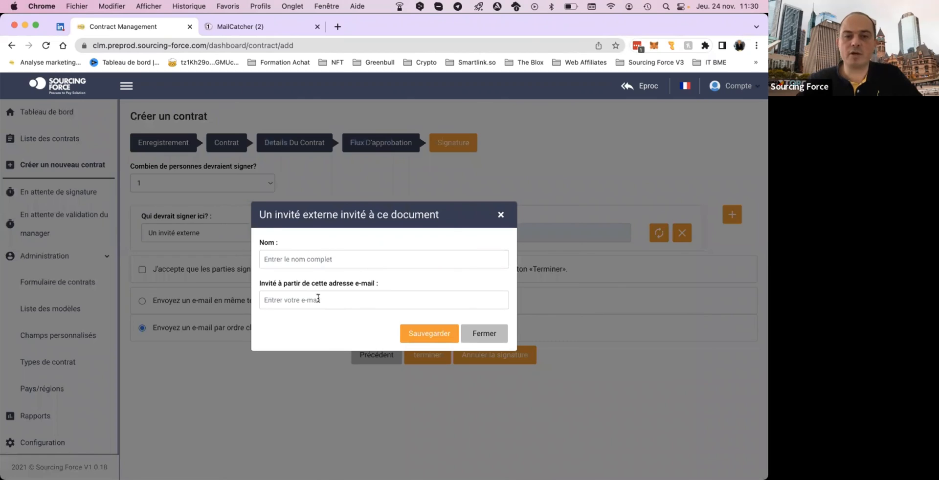
{"action": "left_click", "coordinate": [482, 333]}
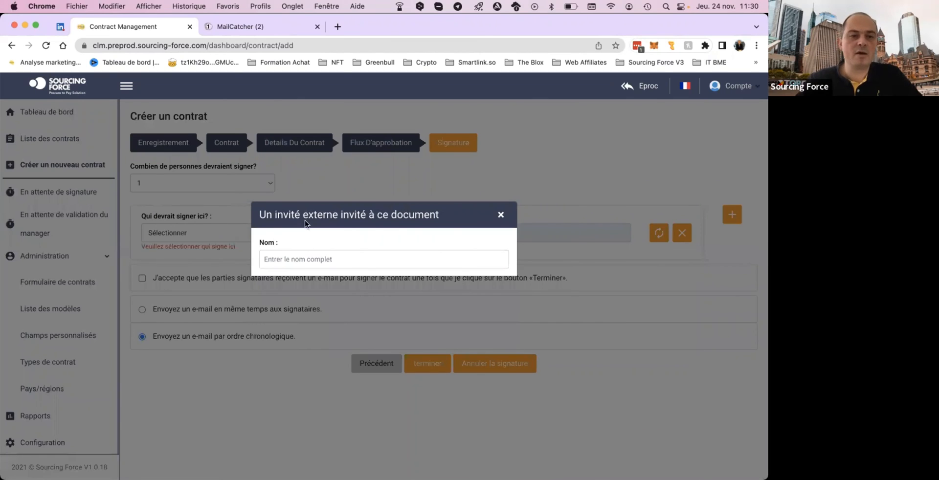
Choose "Sélectionnez dans une autre organisation" as the signatory type, look through the company list and close it without selecting a company.
{"action": "left_click", "coordinate": [242, 233]}
{"action": "left_click", "coordinate": [254, 268]}
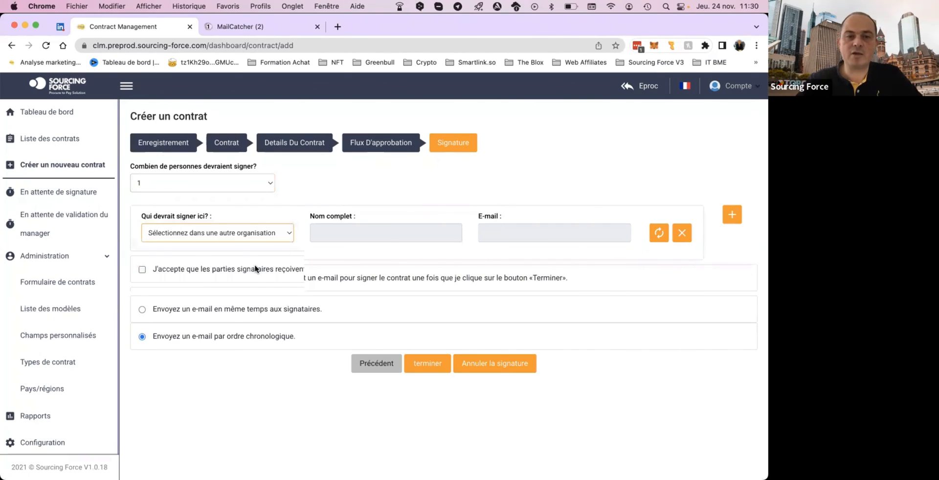
{"action": "scroll", "coordinate": [273, 346], "scroll_direction": "down", "scroll_amount": 3}
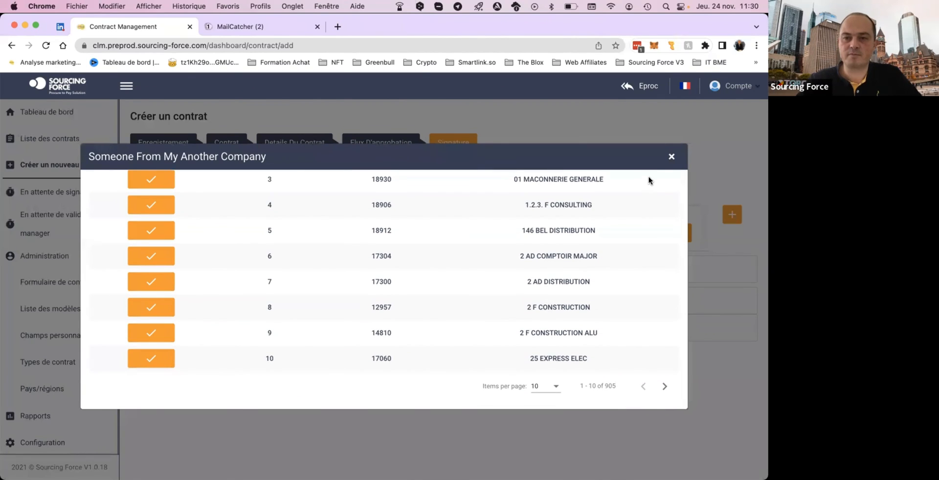
{"action": "left_click", "coordinate": [671, 156]}
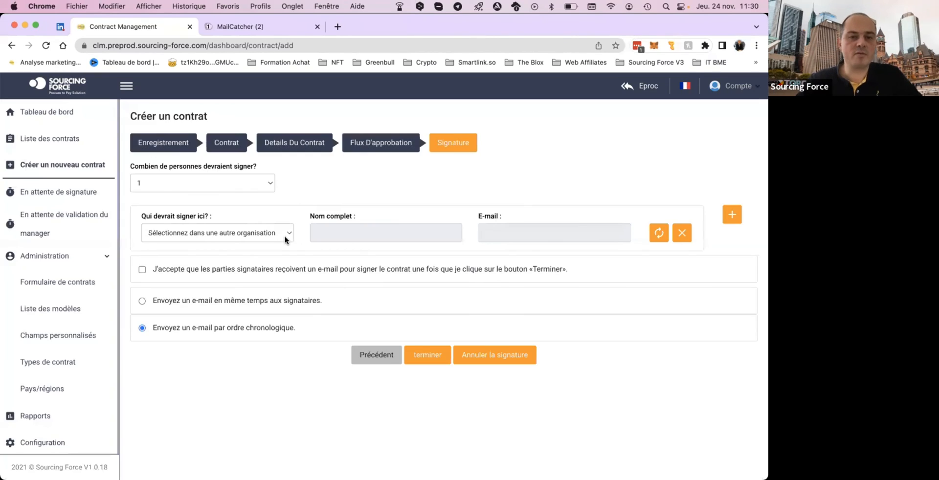
Set the signatory type to "Quelqu'un de mon organisation" and invite the demo issuer user from the company's user list.
{"action": "left_click", "coordinate": [285, 234]}
{"action": "left_click", "coordinate": [249, 210]}
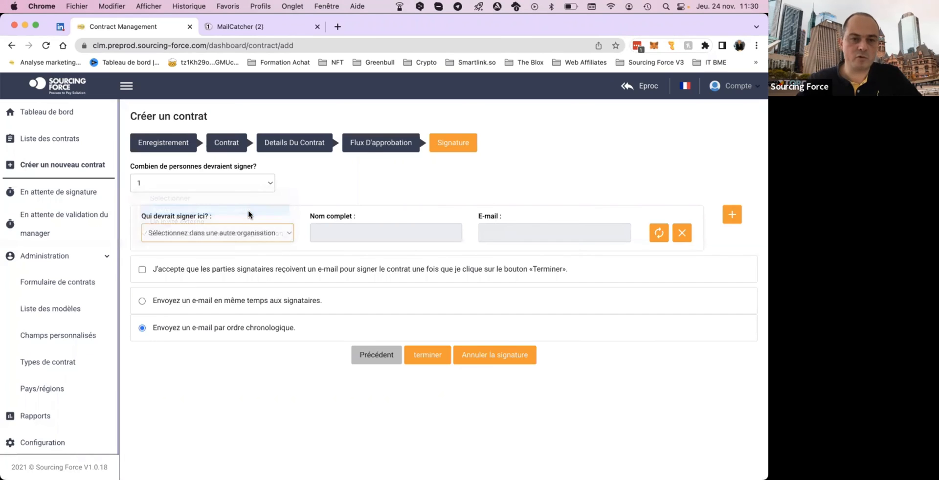
{"action": "left_click", "coordinate": [398, 276]}
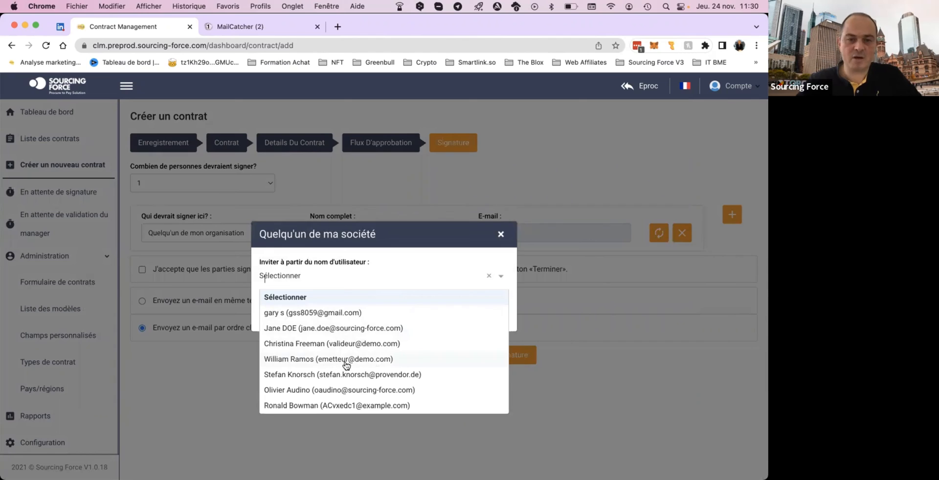
{"action": "left_click", "coordinate": [346, 363]}
{"action": "left_click", "coordinate": [415, 317]}
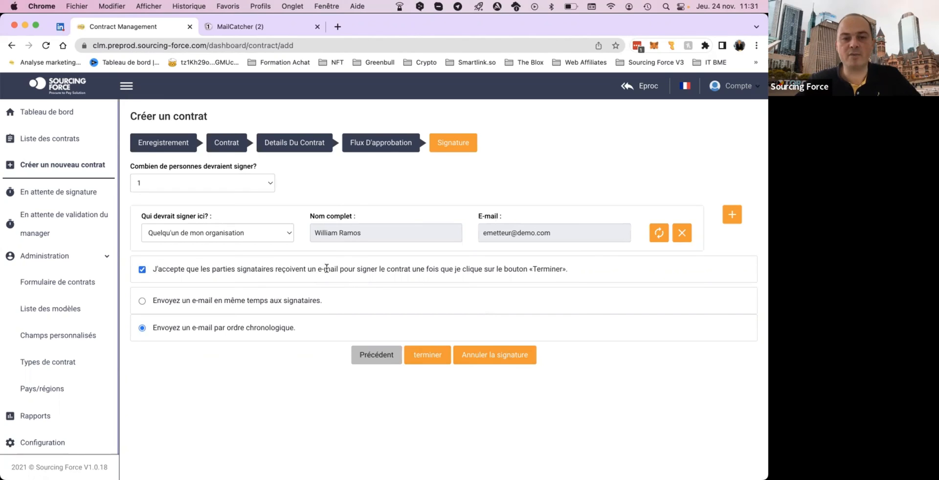
Review the signing e-mail consent and sending options, keep "Envoyez un e-mail par ordre chronologique", and finish the contract, confirming the exit.
{"action": "left_click_drag", "start_coordinate": [307, 269], "coordinate": [416, 271]}
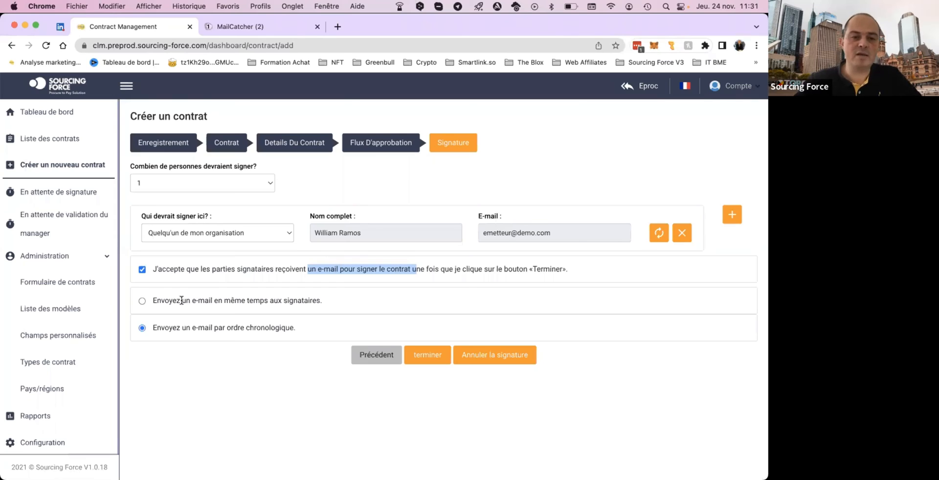
{"action": "left_click_drag", "start_coordinate": [182, 300], "coordinate": [297, 299]}
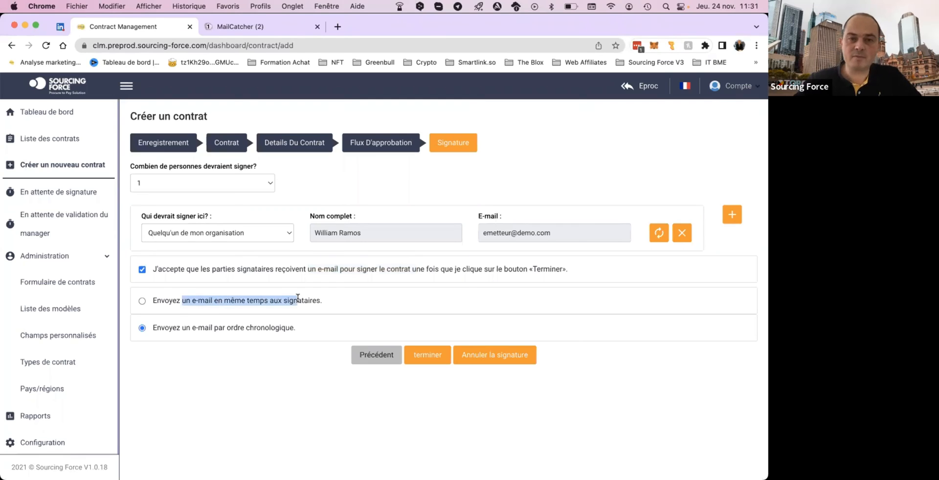
{"action": "left_click", "coordinate": [183, 327]}
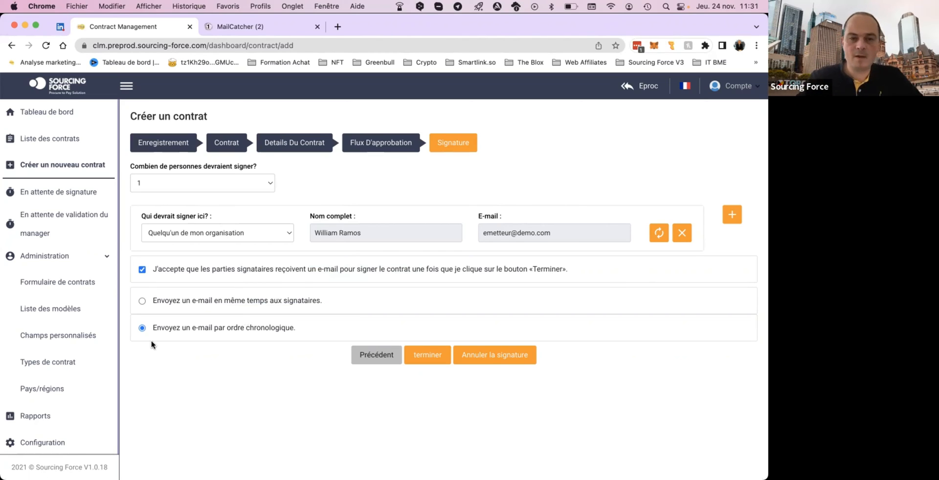
{"action": "left_click", "coordinate": [434, 359]}
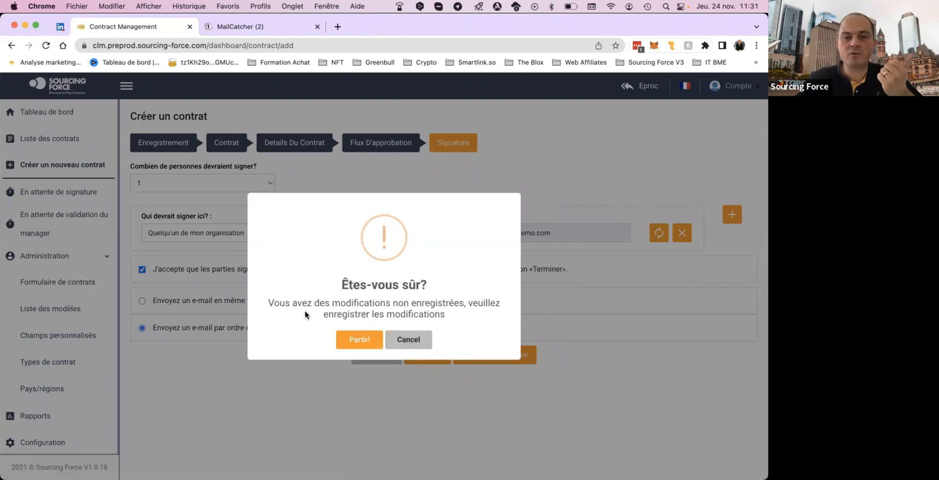
{"action": "left_click", "coordinate": [359, 339]}
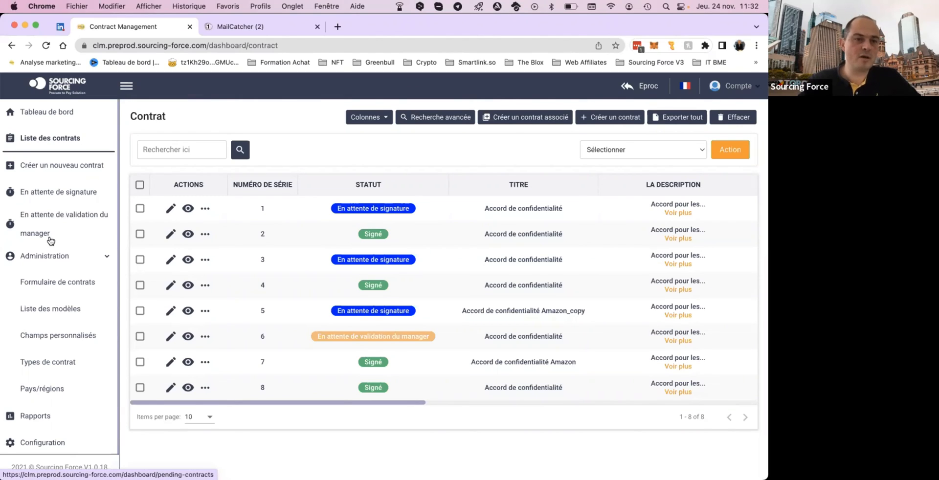
Open the contracts awaiting signature, switch to MailCatcher, refresh the inbox and open the newest "Accord de confidentialité" e-mail.
{"action": "left_click", "coordinate": [51, 194]}
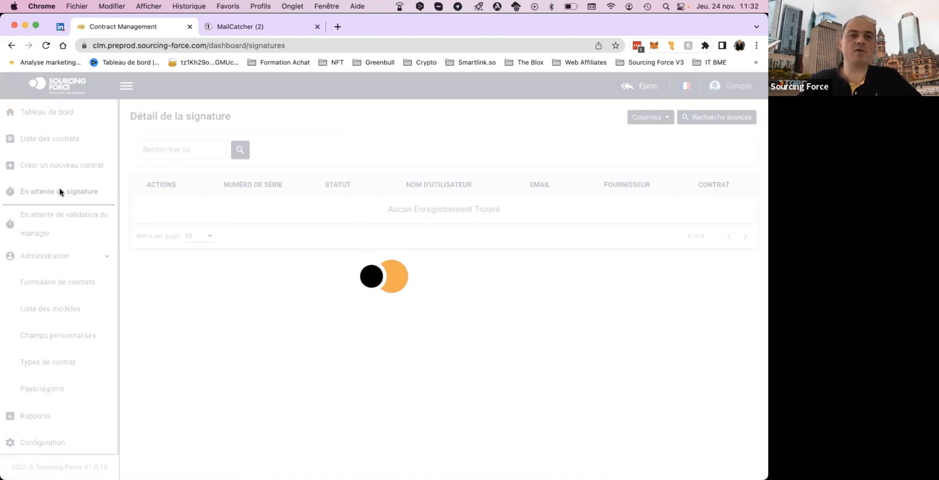
{"action": "left_click", "coordinate": [260, 30]}
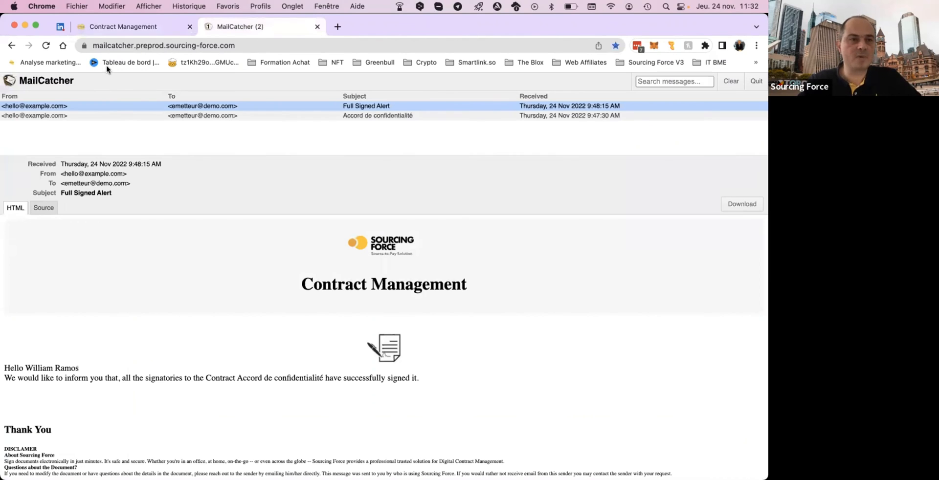
{"action": "left_click", "coordinate": [46, 46]}
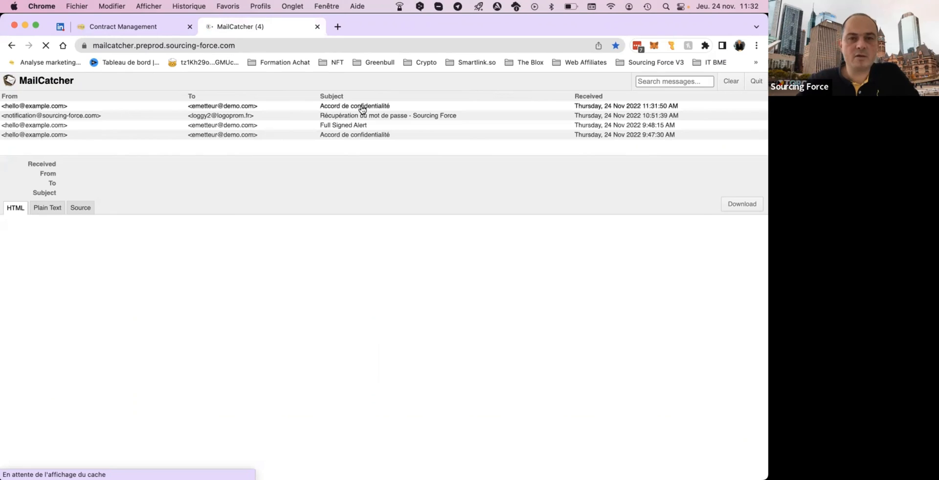
{"action": "left_click", "coordinate": [362, 109]}
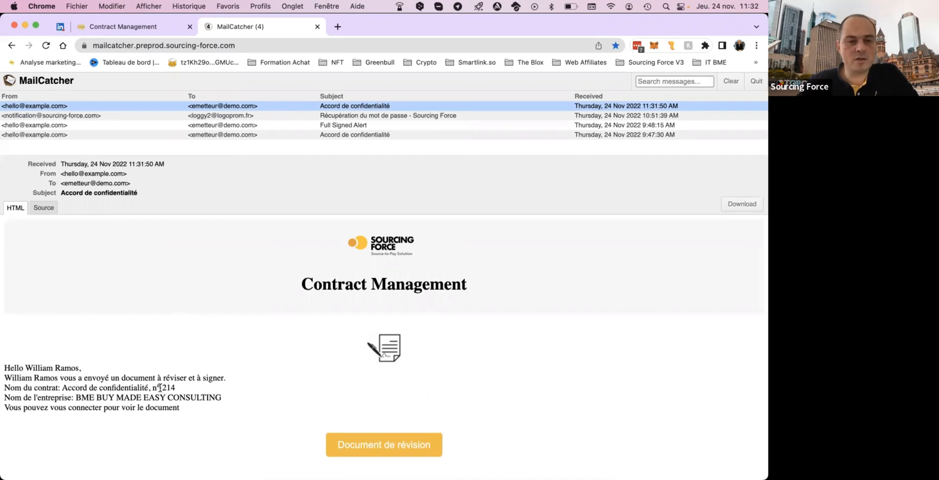
Check the contract and company details in the invitation e-mail, open its document for review and log in with the prefilled credentials.
{"action": "double_click", "coordinate": [183, 389]}
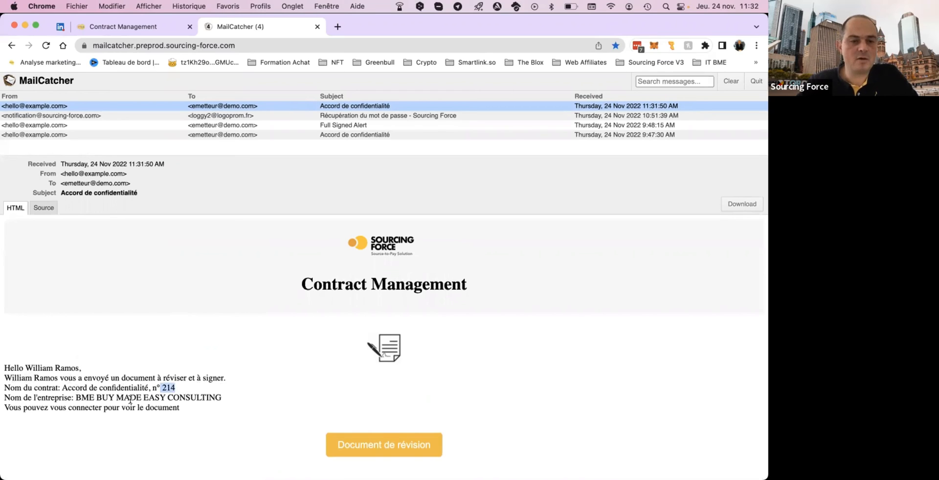
{"action": "left_click", "coordinate": [106, 396]}
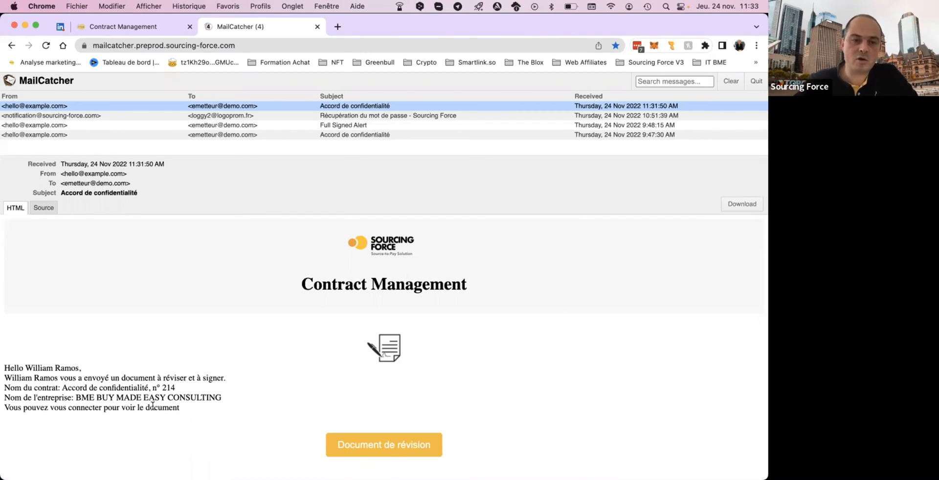
{"action": "left_click_drag", "start_coordinate": [148, 405], "coordinate": [182, 410]}
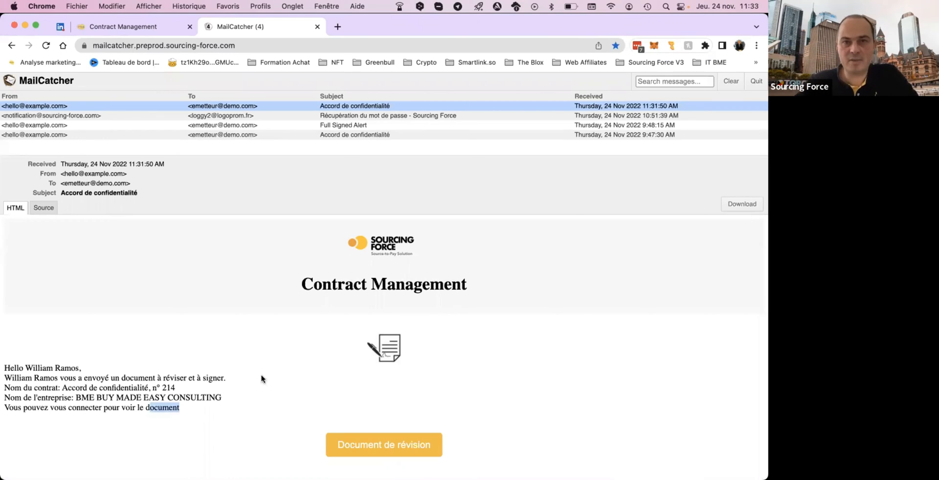
{"action": "left_click", "coordinate": [406, 447]}
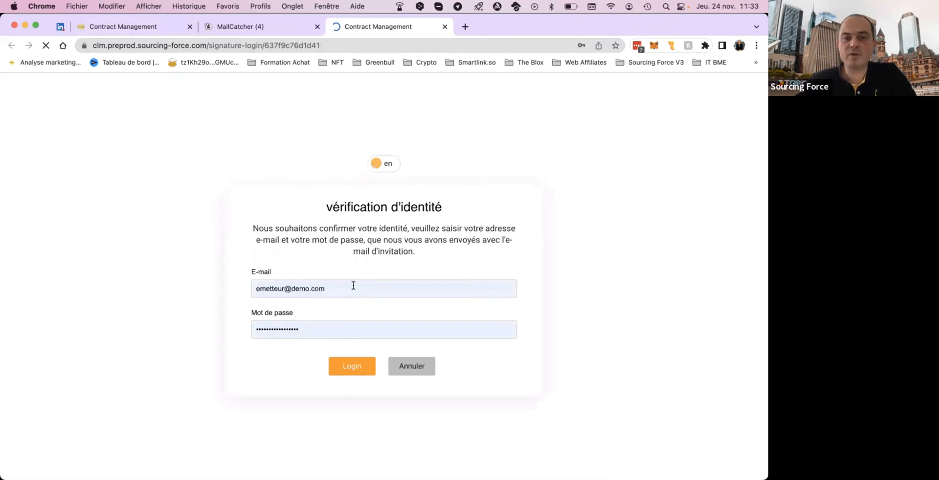
{"action": "left_click", "coordinate": [355, 371]}
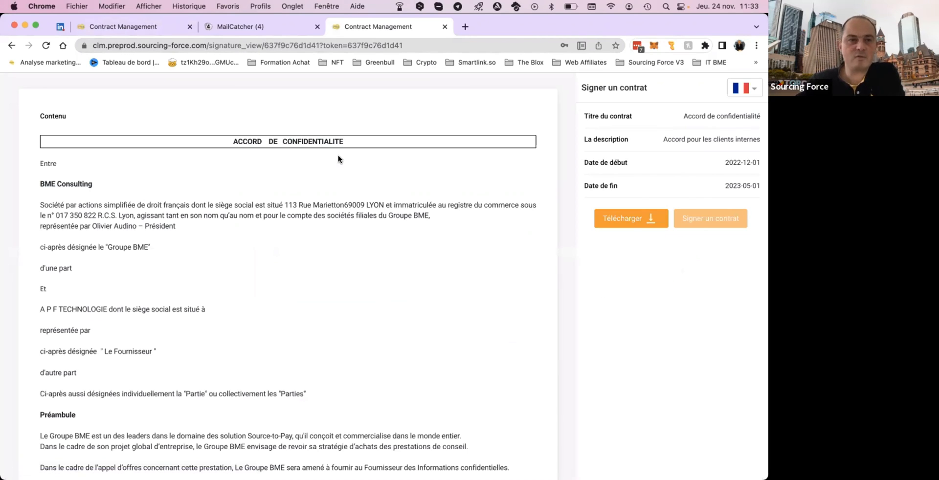
Read the confidentiality agreement through to its end, checking the supplier name A P F TECHNOLOGIE, so that signing is enabled.
{"action": "scroll", "coordinate": [344, 214], "scroll_direction": "down", "scroll_amount": 5}
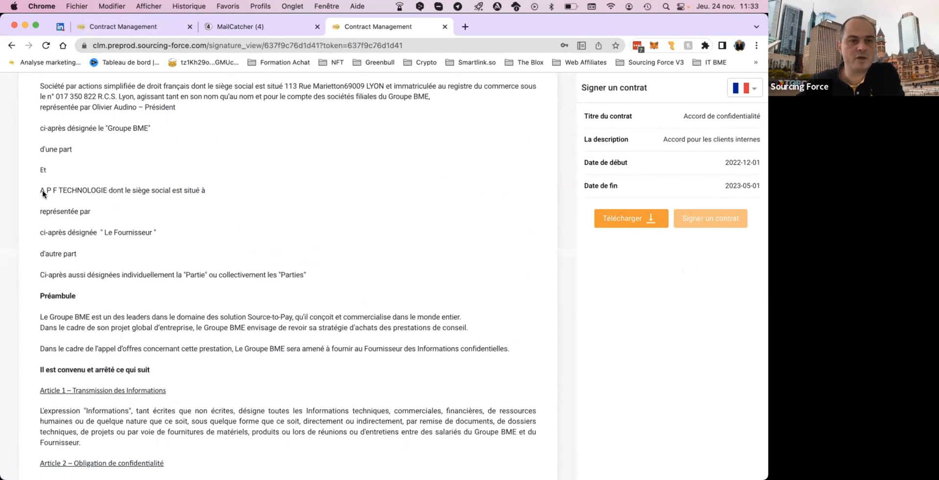
{"action": "left_click_drag", "start_coordinate": [41, 190], "coordinate": [105, 188]}
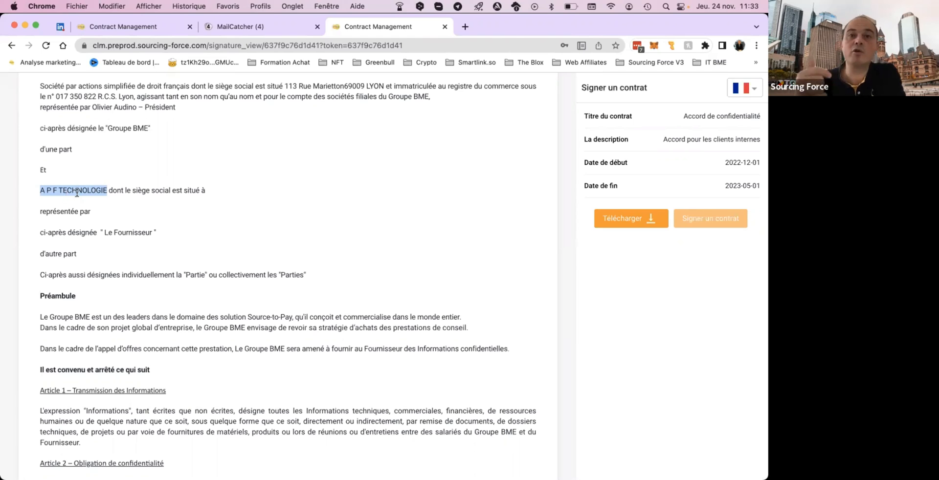
{"action": "scroll", "coordinate": [77, 192], "scroll_direction": "down", "scroll_amount": 1}
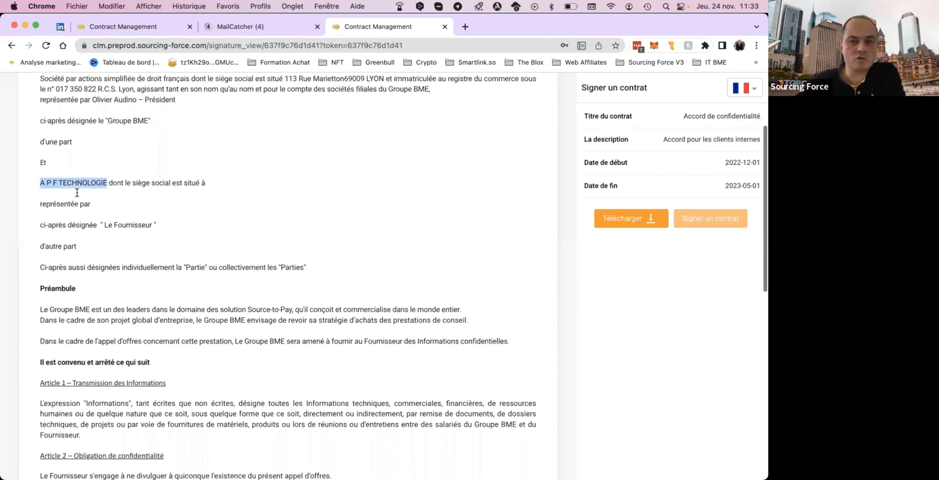
{"action": "scroll", "coordinate": [77, 193], "scroll_direction": "down", "scroll_amount": 4}
{"action": "mouse_move", "coordinate": [699, 220]}
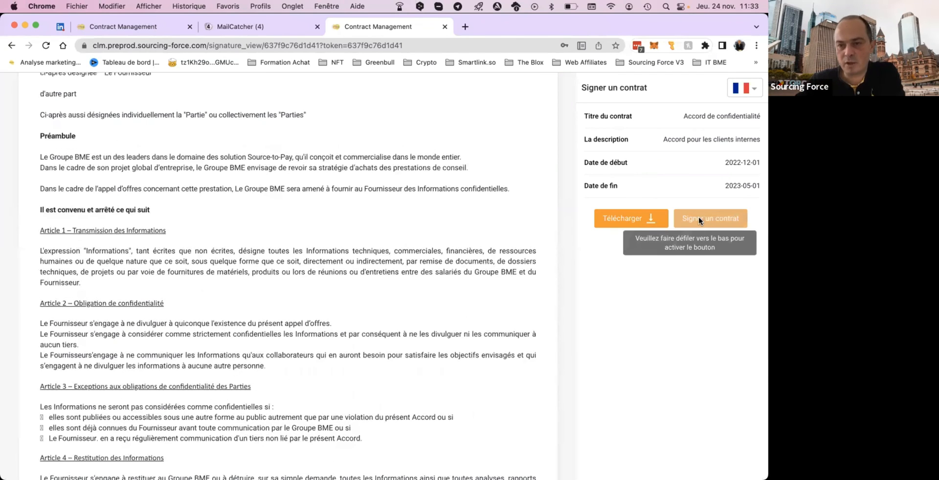
{"action": "scroll", "coordinate": [649, 214], "scroll_direction": "down", "scroll_amount": 2}
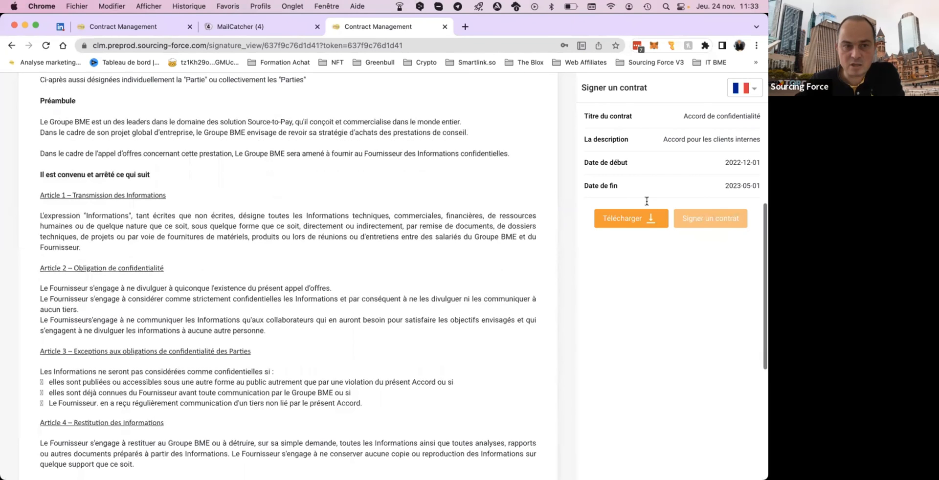
{"action": "scroll", "coordinate": [459, 186], "scroll_direction": "down", "scroll_amount": 7}
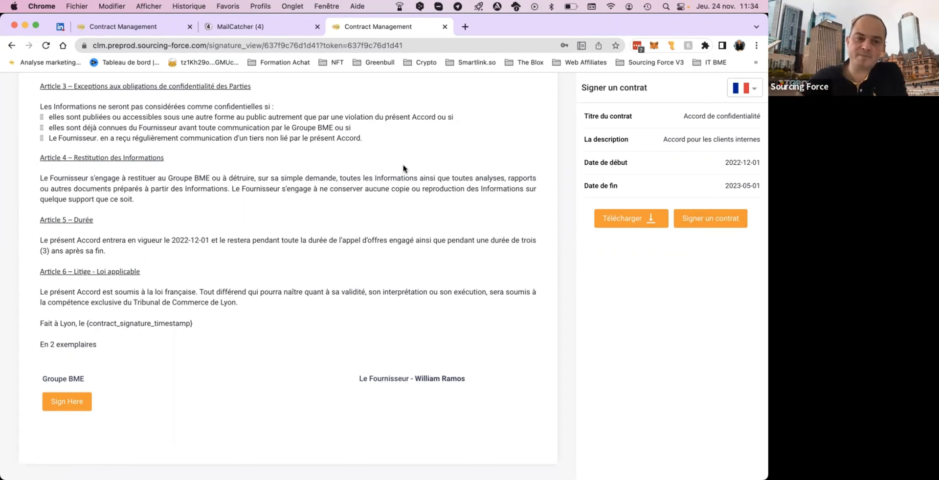
Sign the contract in the Groupe BME block with a hand-drawn signature on the signature pad and confirm it.
{"action": "left_click", "coordinate": [81, 404]}
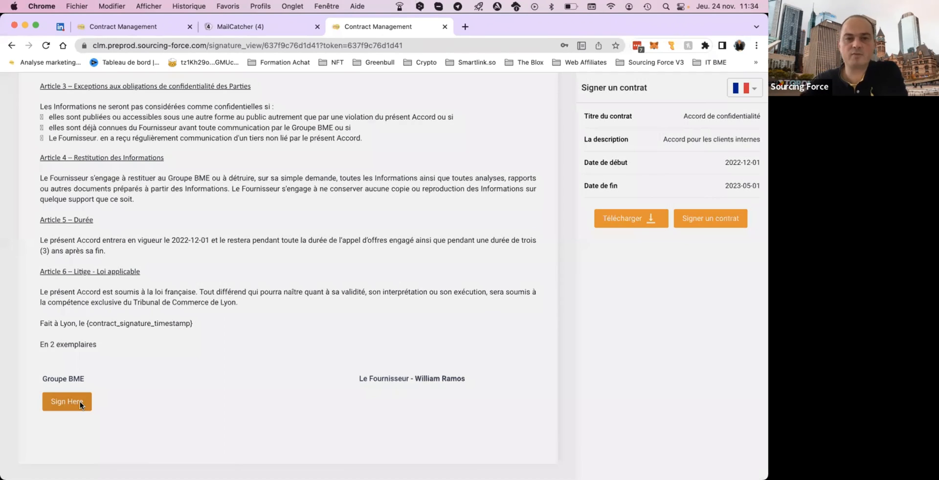
{"action": "left_click", "coordinate": [442, 279]}
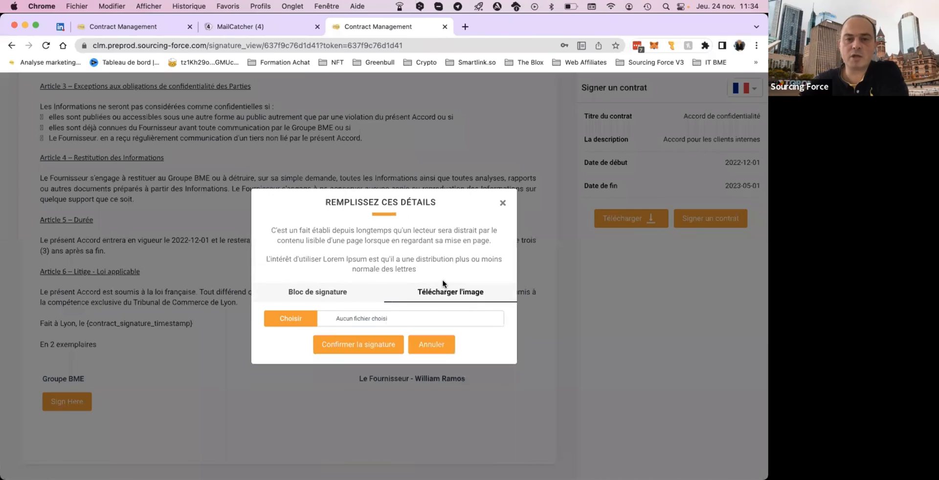
{"action": "left_click", "coordinate": [318, 293]}
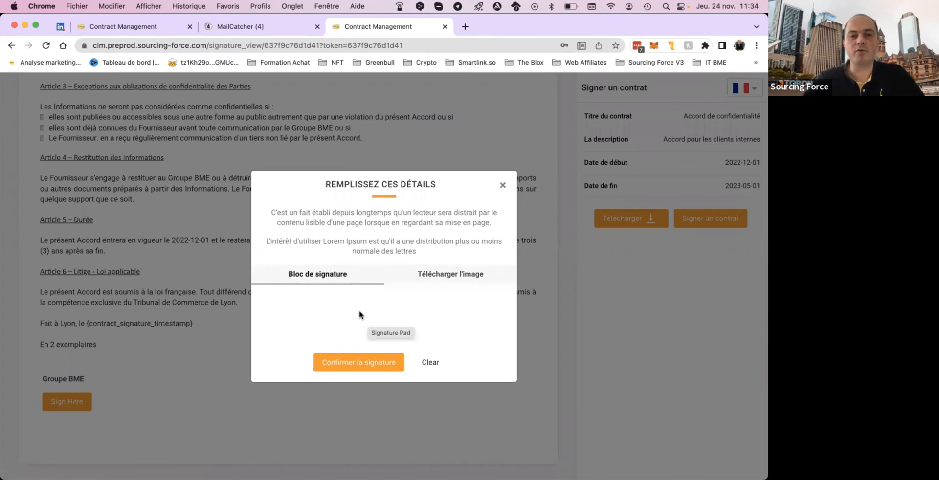
{"action": "mouse_move", "coordinate": [346, 296]}
{"action": "left_mouse_down"}
{"action": "mouse_move", "coordinate": [348, 334]}
{"action": "mouse_move", "coordinate": [424, 305]}
{"action": "mouse_move", "coordinate": [347, 322]}
{"action": "mouse_move", "coordinate": [367, 309]}
{"action": "mouse_move", "coordinate": [398, 310]}
{"action": "mouse_move", "coordinate": [415, 321]}
{"action": "left_mouse_up"}
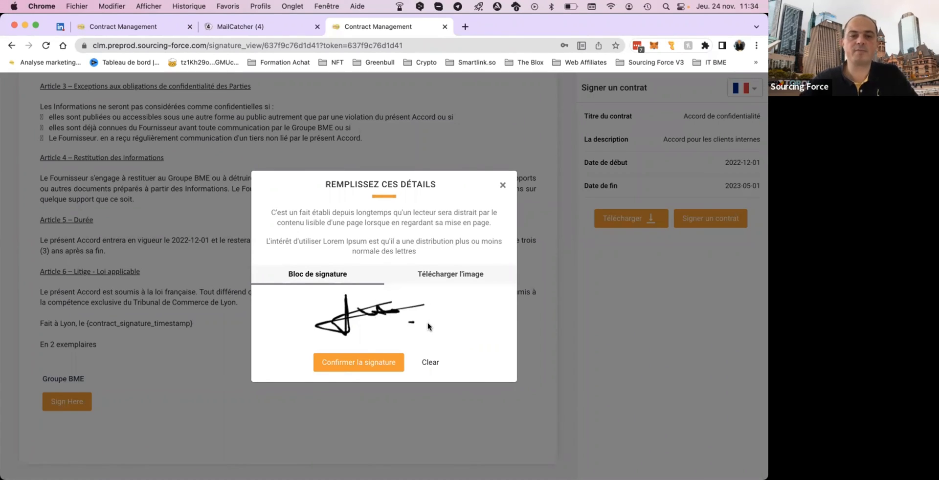
{"action": "left_click", "coordinate": [371, 364]}
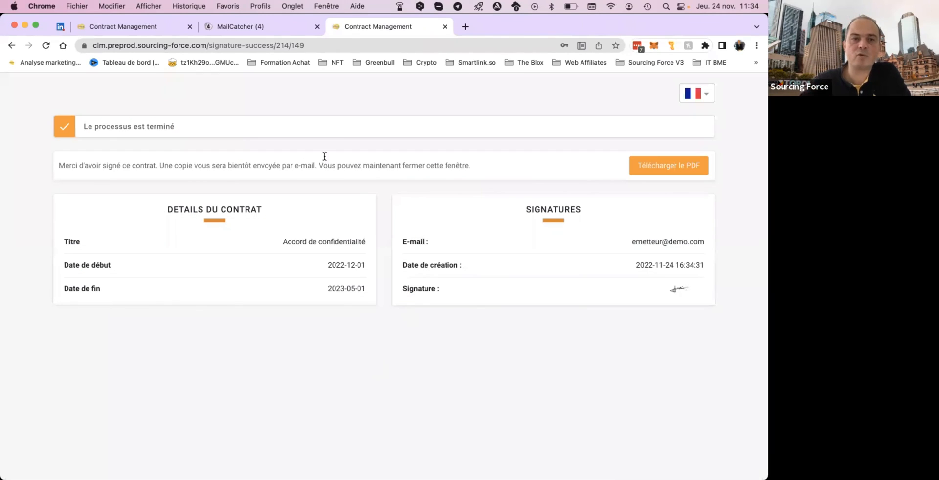
Open the signed contract's PDF and review it from the title "Accord de confidentialité" through to the signature details on page 3.
{"action": "left_click", "coordinate": [669, 168]}
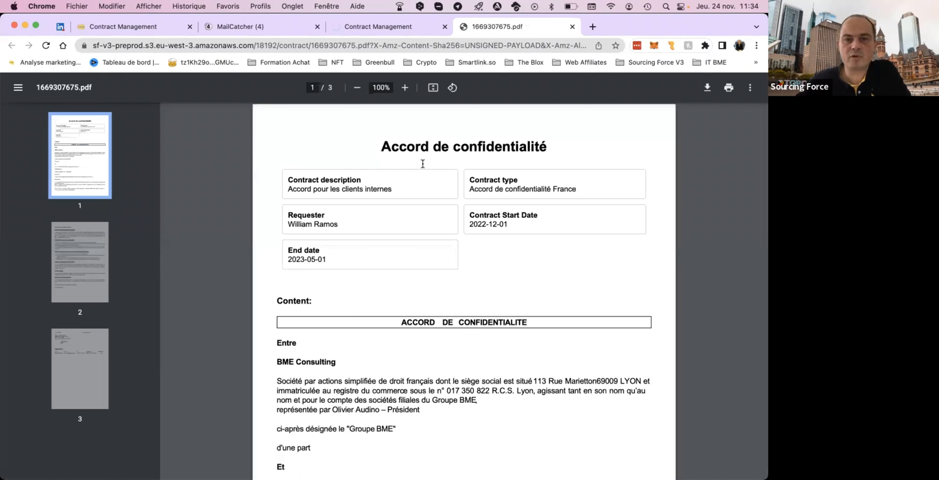
{"action": "left_click_drag", "start_coordinate": [381, 146], "coordinate": [546, 147]}
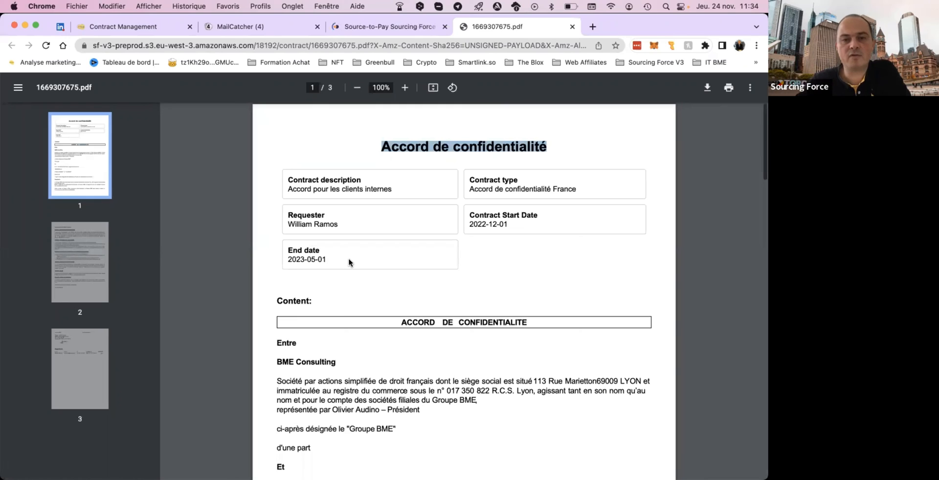
{"action": "scroll", "coordinate": [347, 263], "scroll_direction": "down", "scroll_amount": 3}
{"action": "scroll", "coordinate": [391, 361], "scroll_direction": "down", "scroll_amount": 1}
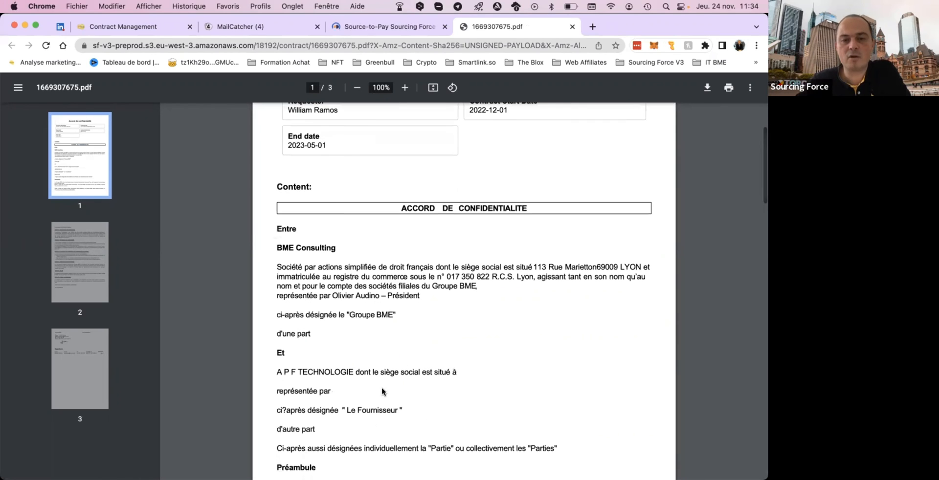
{"action": "scroll", "coordinate": [375, 331], "scroll_direction": "down", "scroll_amount": 2}
{"action": "scroll", "coordinate": [375, 332], "scroll_direction": "down", "scroll_amount": 10}
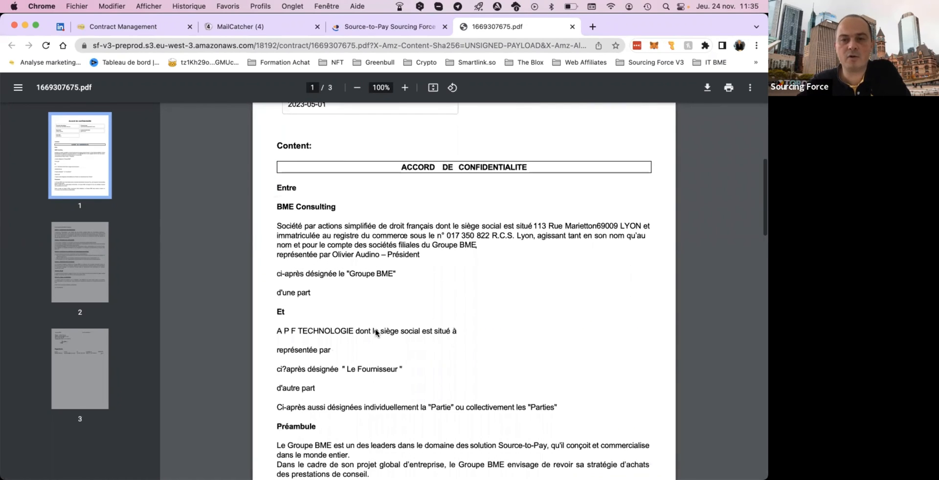
{"action": "scroll", "coordinate": [377, 333], "scroll_direction": "down", "scroll_amount": 15}
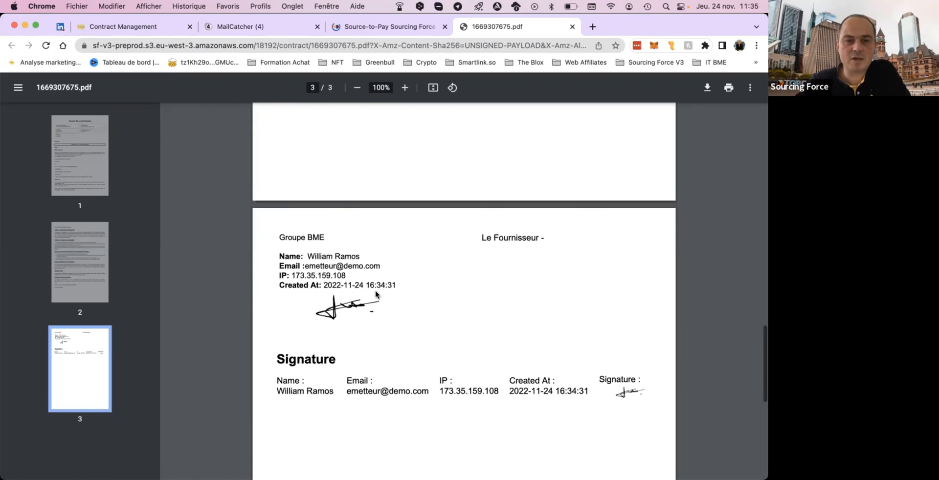
{"action": "scroll", "coordinate": [315, 327], "scroll_direction": "up", "scroll_amount": 2}
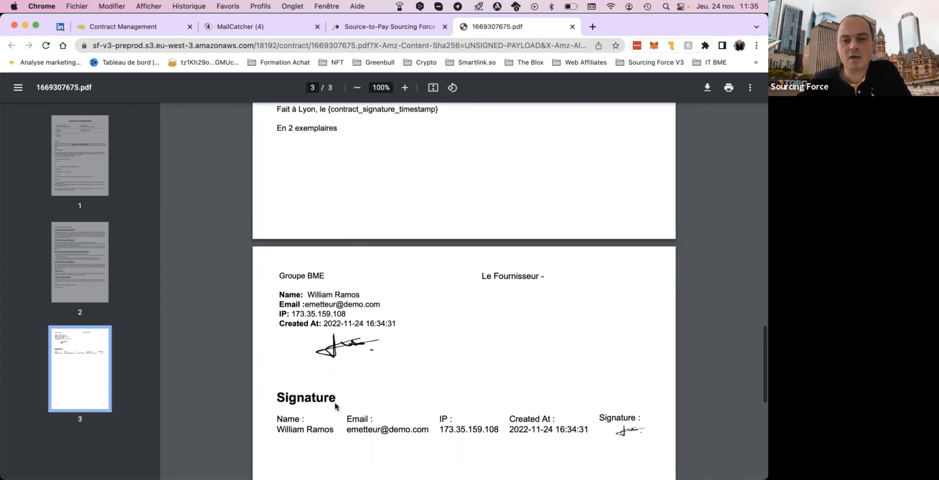
{"action": "scroll", "coordinate": [369, 405], "scroll_direction": "down", "scroll_amount": 3}
{"action": "scroll", "coordinate": [429, 406], "scroll_direction": "down", "scroll_amount": 2}
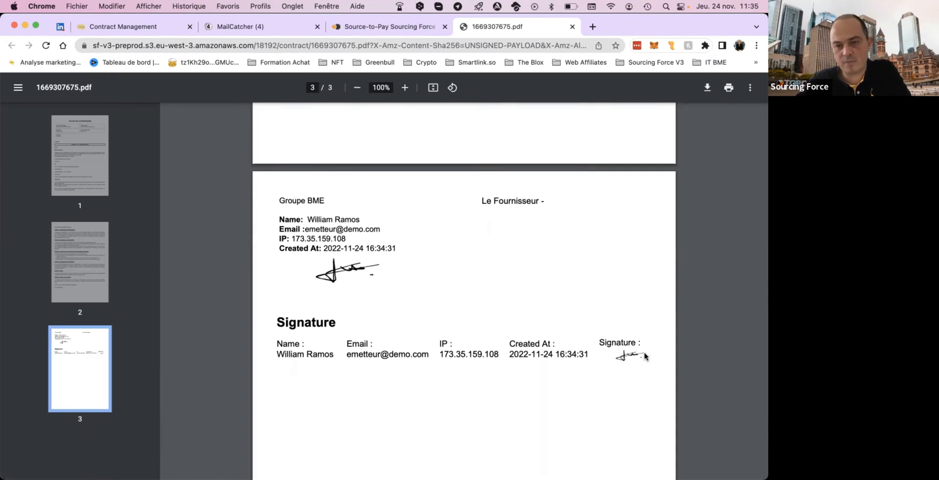
{"action": "scroll", "coordinate": [644, 356], "scroll_direction": "down", "scroll_amount": 10}
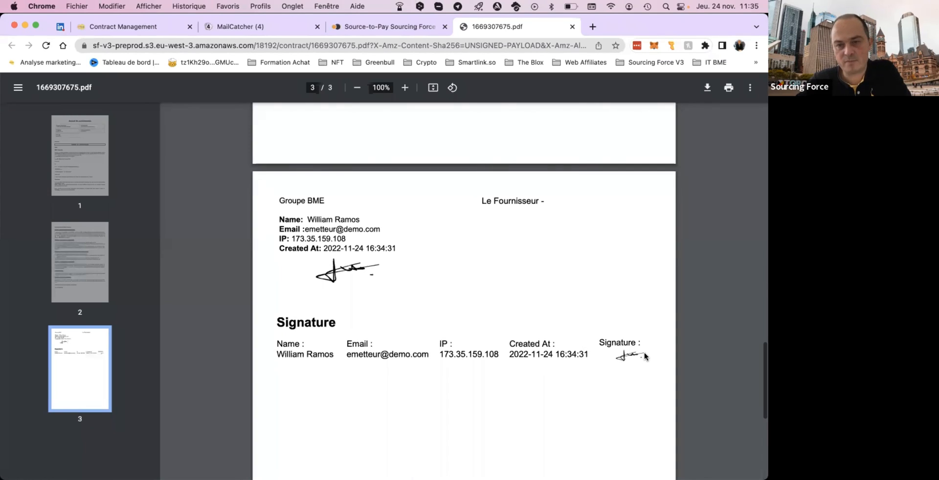
Switch to MailCatcher, refresh the inbox and read the newest "Full Signed Alert" e-mail.
{"action": "left_click", "coordinate": [241, 25]}
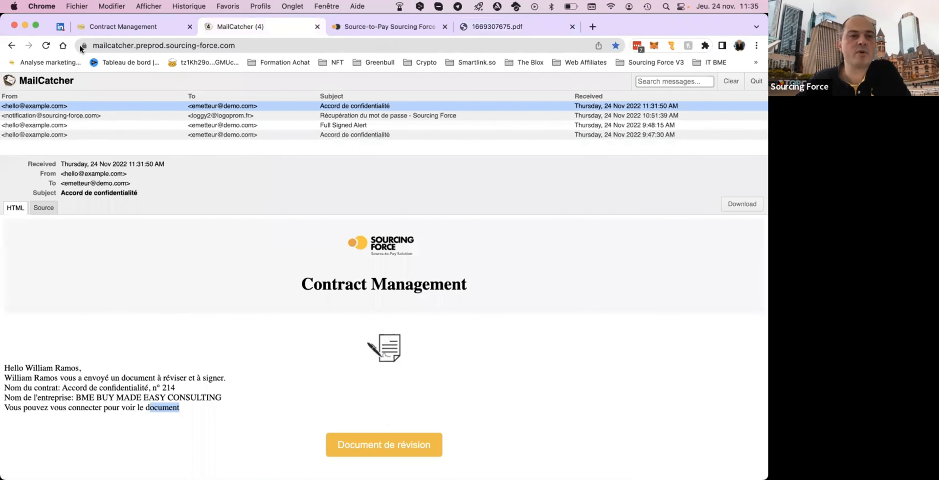
{"action": "left_click", "coordinate": [46, 47]}
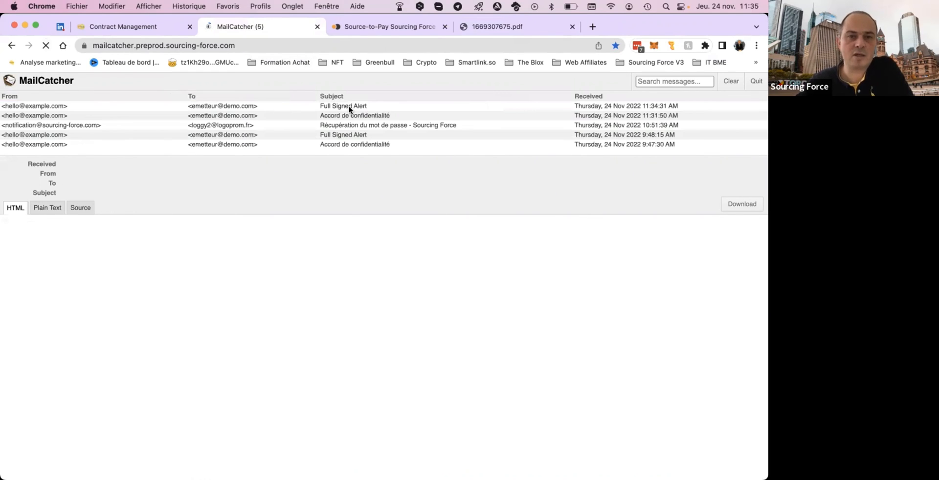
{"action": "left_click", "coordinate": [349, 109]}
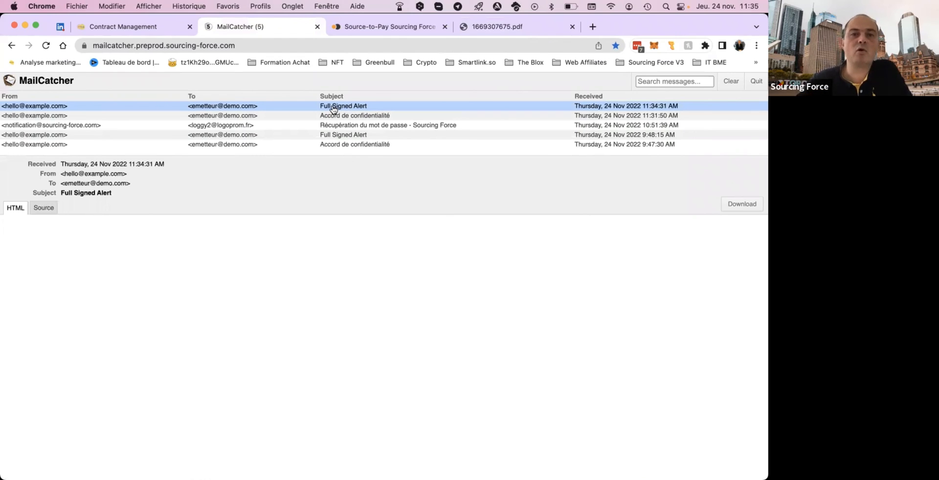
{"action": "scroll", "coordinate": [286, 371], "scroll_direction": "down", "scroll_amount": 2}
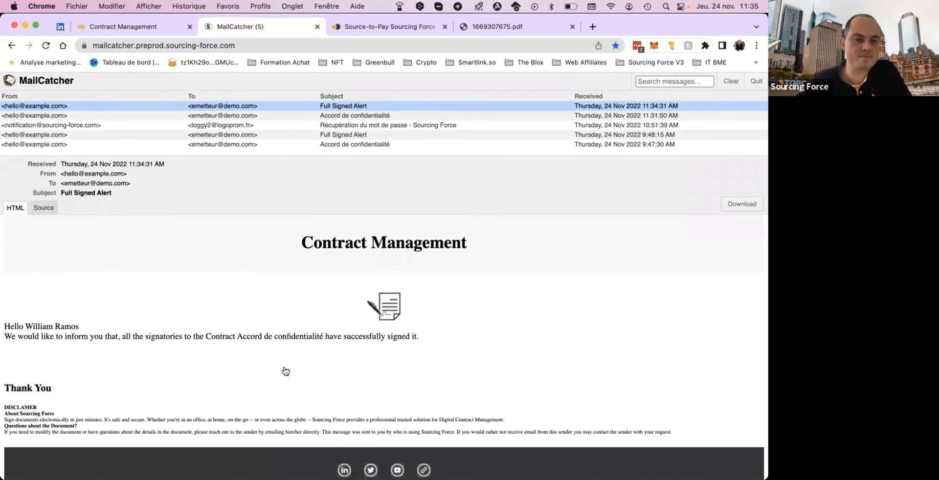
{"action": "scroll", "coordinate": [283, 365], "scroll_direction": "down", "scroll_amount": 2}
{"action": "scroll", "coordinate": [283, 366], "scroll_direction": "up", "scroll_amount": 4}
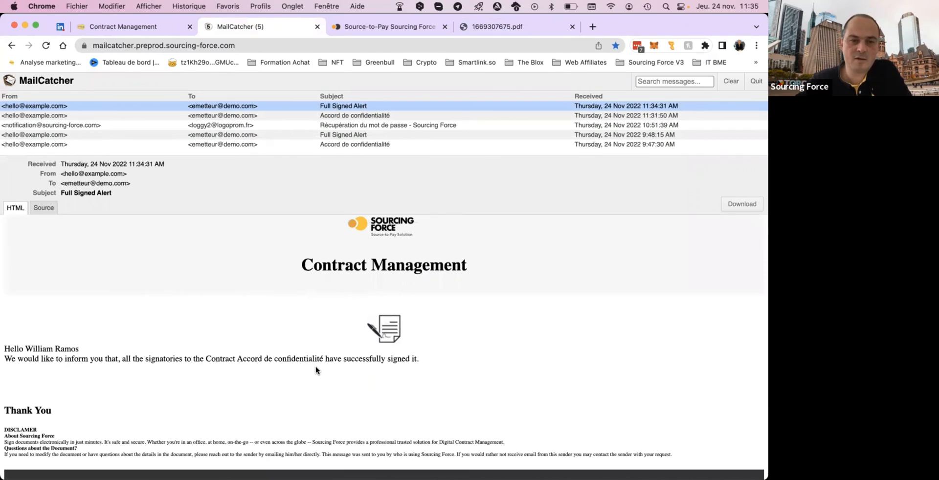
{"action": "scroll", "coordinate": [316, 370], "scroll_direction": "up", "scroll_amount": 1}
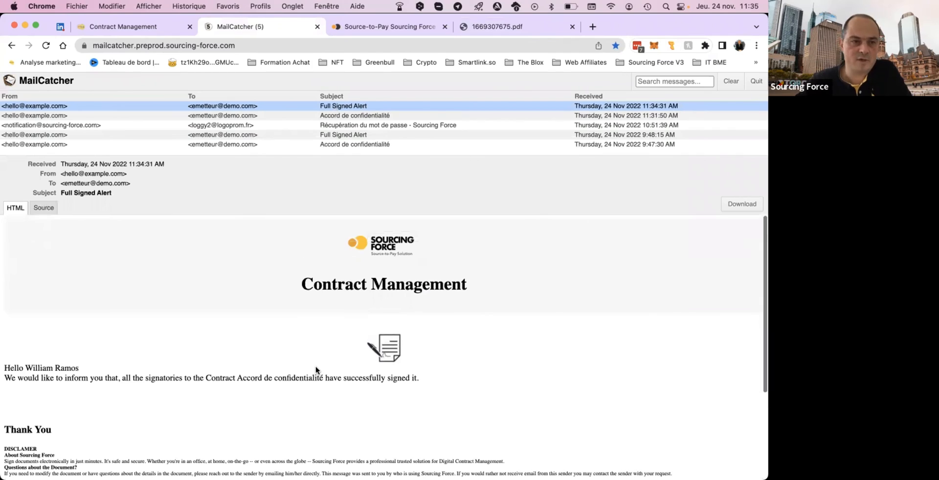
Return to Contract Management, view contract number 1 from the contract list through to its signature block, and close the preview.
{"action": "left_click", "coordinate": [146, 28]}
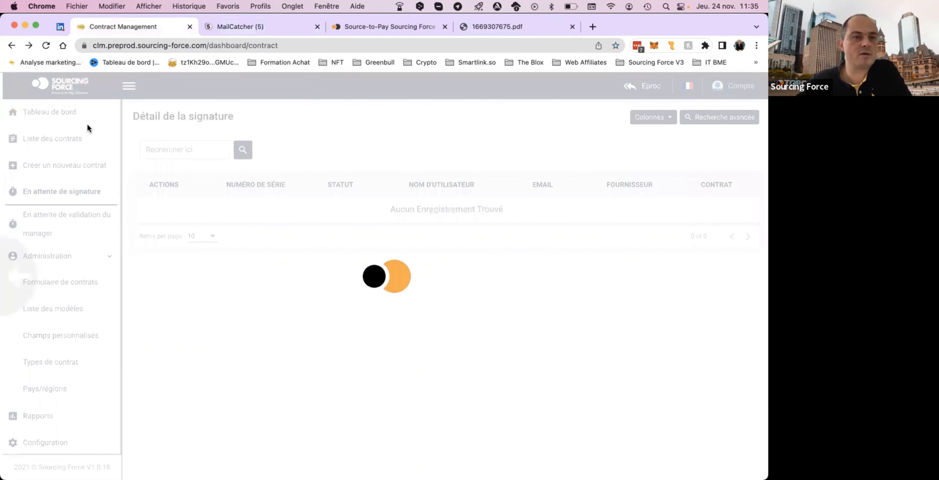
{"action": "left_click", "coordinate": [81, 144]}
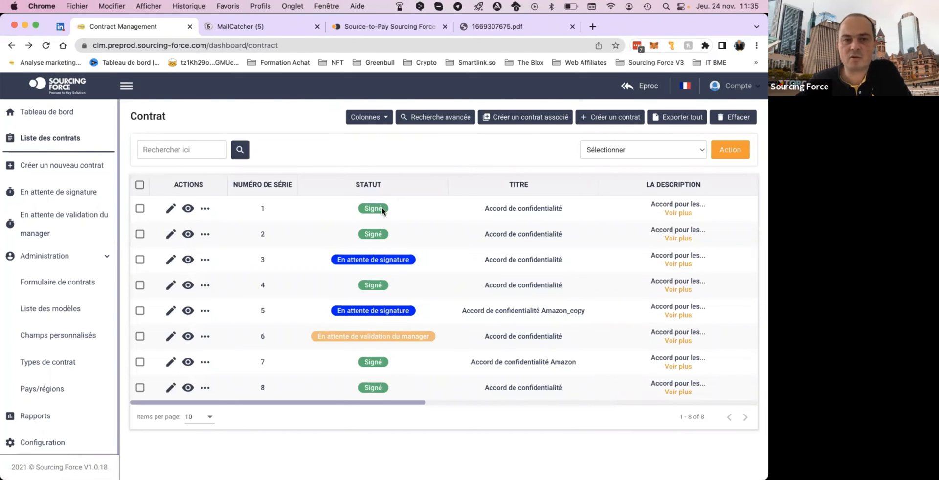
{"action": "left_click", "coordinate": [189, 208]}
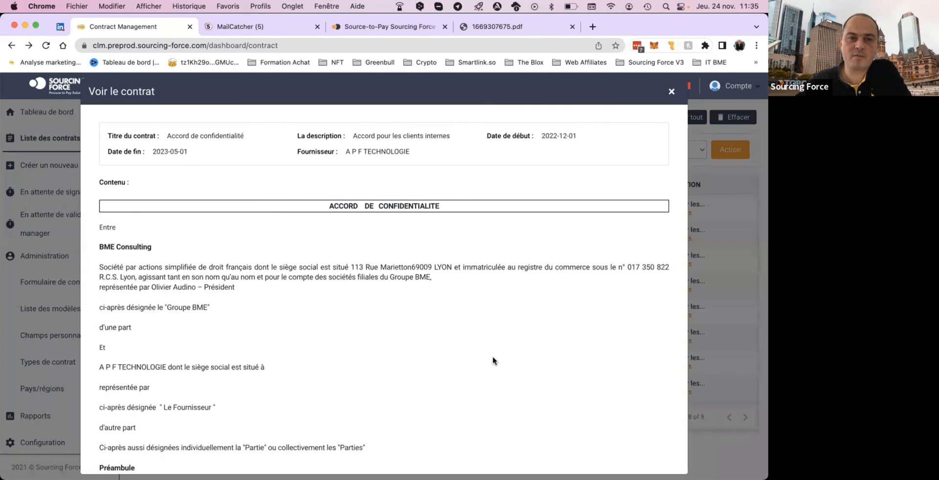
{"action": "scroll", "coordinate": [493, 364], "scroll_direction": "down", "scroll_amount": 20}
{"action": "scroll", "coordinate": [574, 264], "scroll_direction": "up", "scroll_amount": 1}
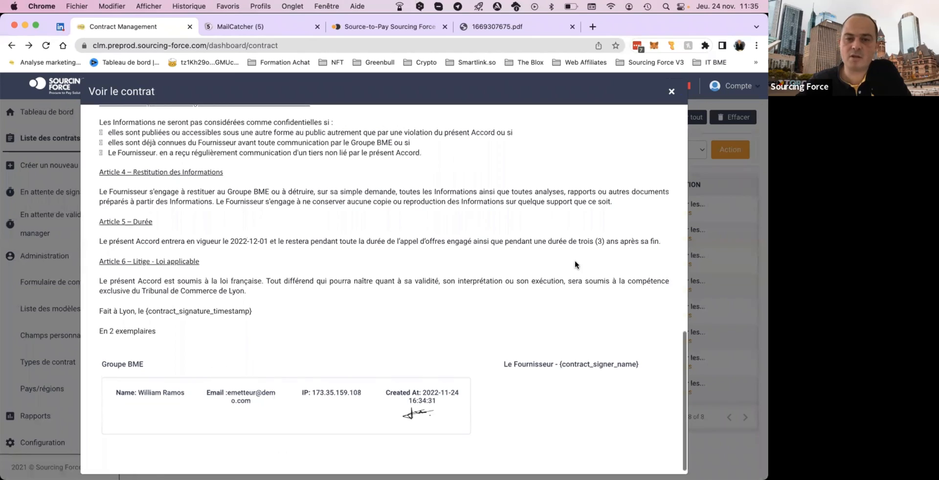
{"action": "scroll", "coordinate": [671, 138], "scroll_direction": "up", "scroll_amount": 20}
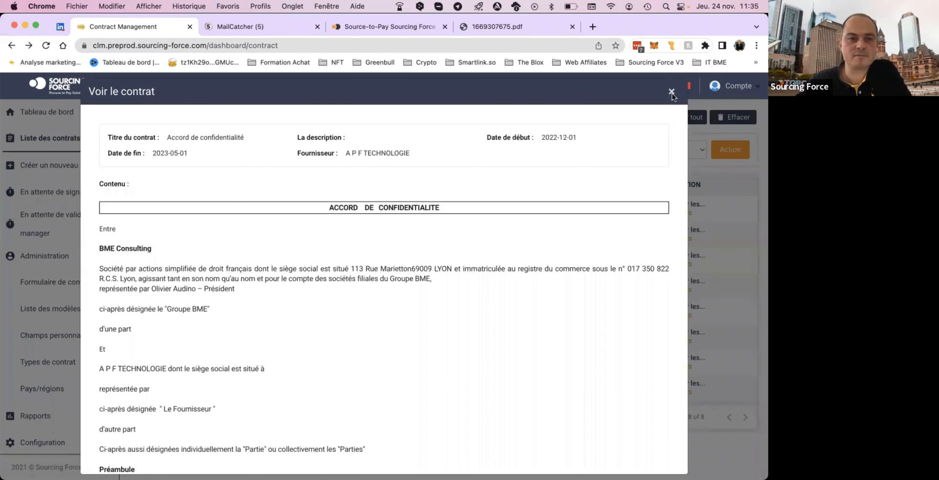
{"action": "left_click", "coordinate": [672, 92]}
Check the extra actions for contract number 1, open it in edit mode and review its contract details down to the custom fields.
{"action": "left_click", "coordinate": [208, 211]}
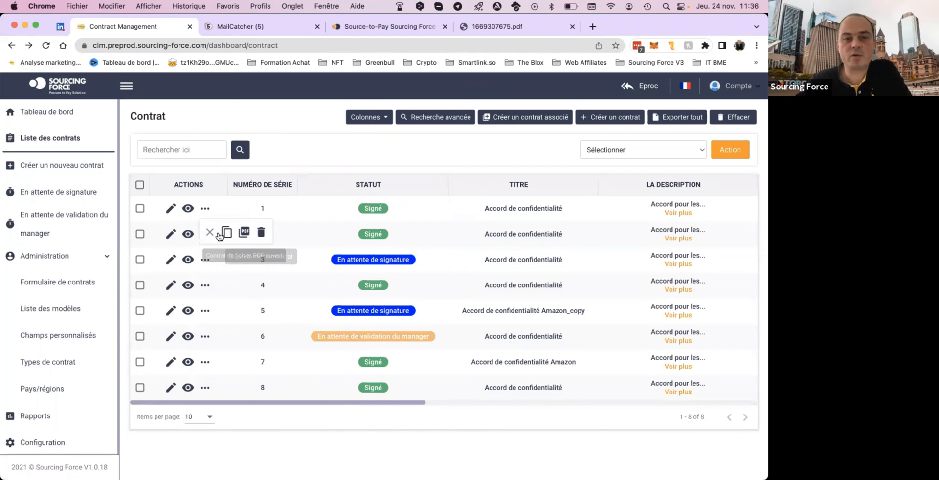
{"action": "left_click", "coordinate": [170, 209]}
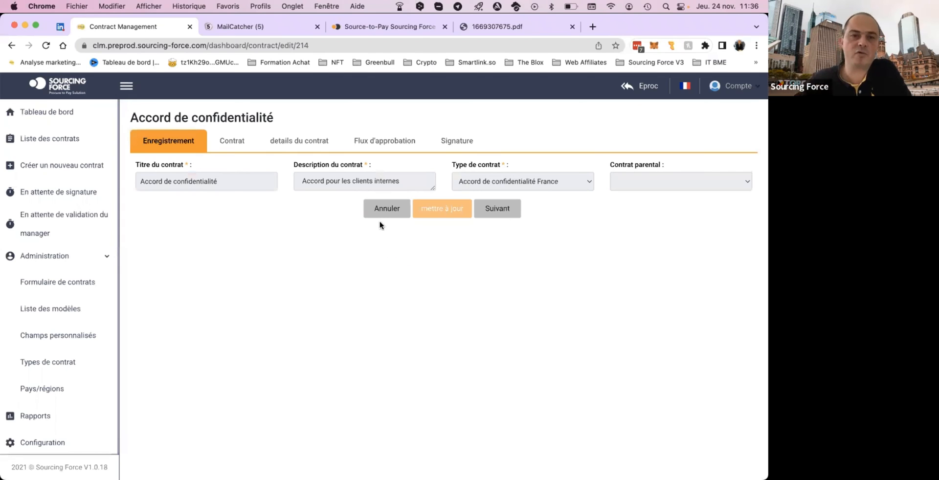
{"action": "left_click", "coordinate": [310, 145]}
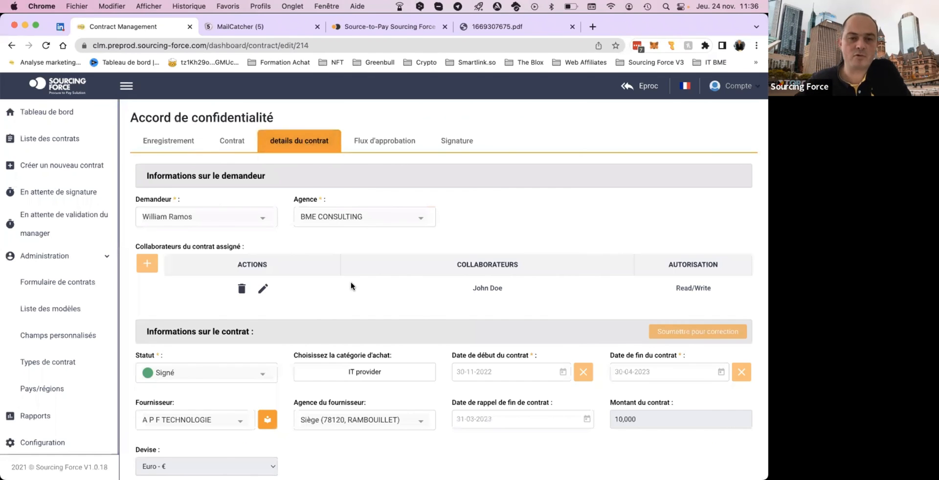
{"action": "scroll", "coordinate": [351, 286], "scroll_direction": "down", "scroll_amount": 2}
{"action": "scroll", "coordinate": [351, 284], "scroll_direction": "down", "scroll_amount": 6}
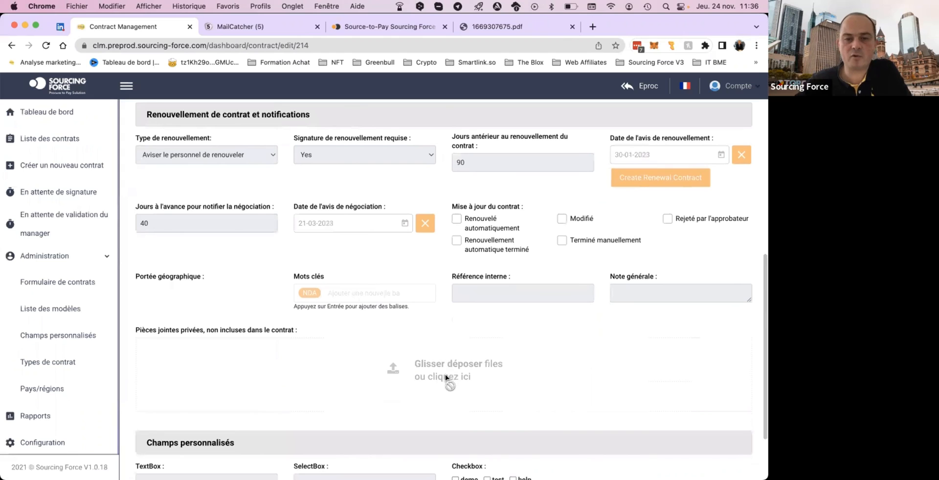
{"action": "scroll", "coordinate": [445, 377], "scroll_direction": "down", "scroll_amount": 3}
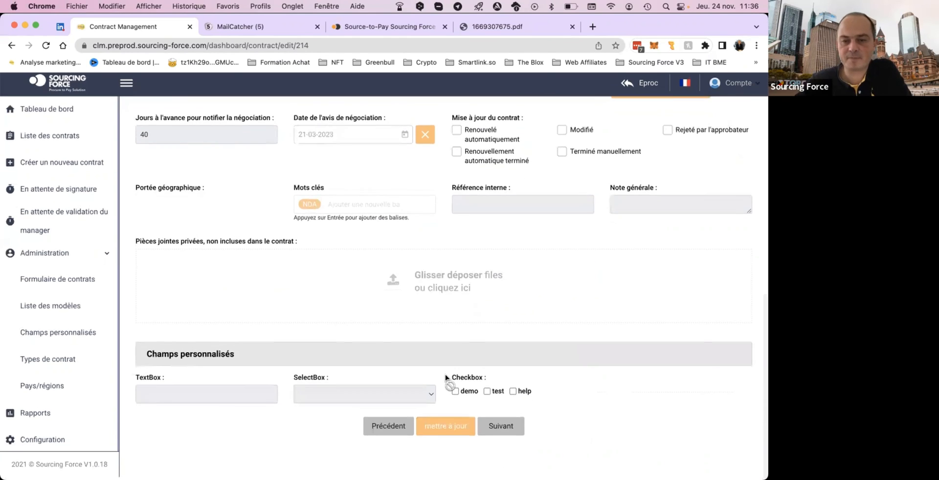
{"action": "scroll", "coordinate": [445, 377], "scroll_direction": "up", "scroll_amount": 7}
{"action": "scroll", "coordinate": [445, 378], "scroll_direction": "up", "scroll_amount": 3}
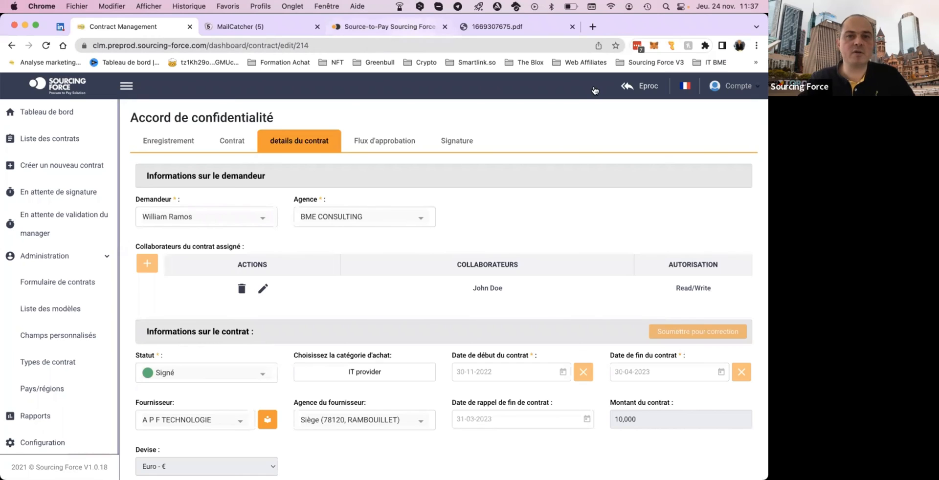
Switch to the Sourcing Force website and load the preprod application's sign-in page at app.preprod.sourcing-force.com.
{"action": "left_click", "coordinate": [409, 26]}
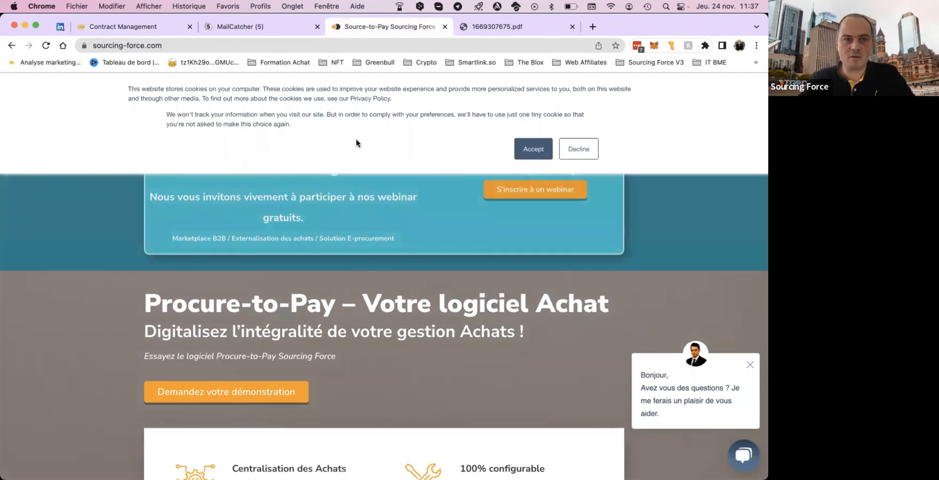
{"action": "left_click", "coordinate": [134, 48]}
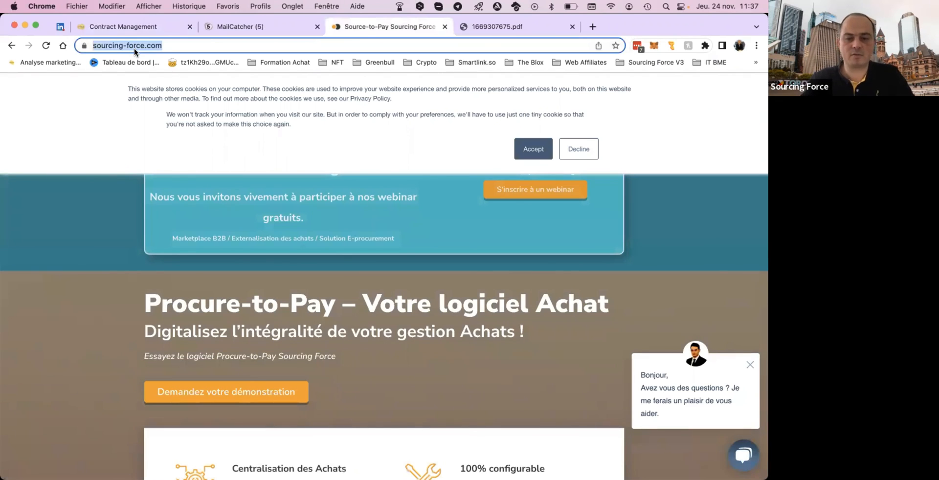
{"action": "type", "text": "app.pre"}
{"action": "key", "text": "Return"}
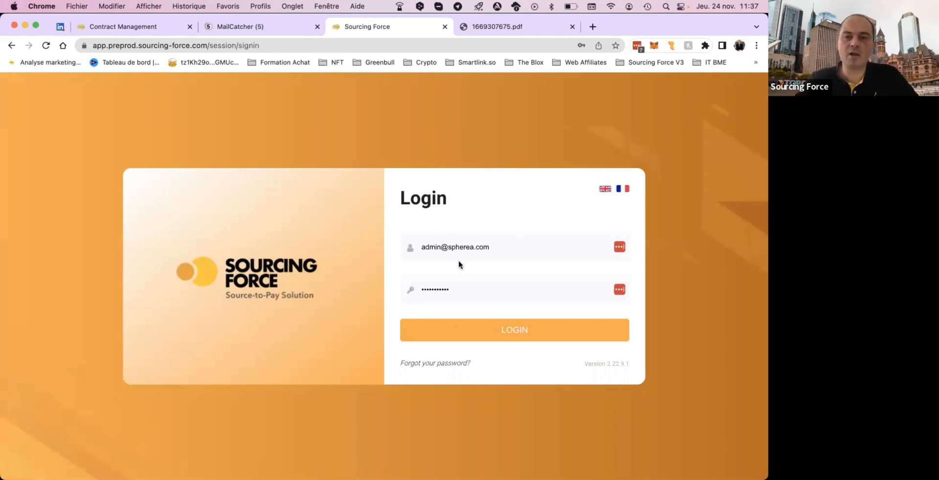
Replace the prefilled login with another user's e-mail, enter the account password and try to log in.
{"action": "double_click", "coordinate": [468, 247]}
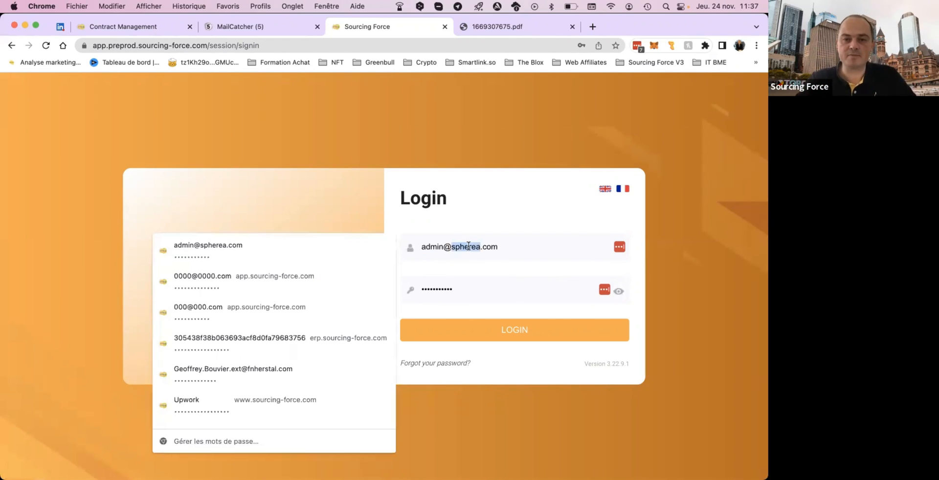
{"action": "key", "text": "super+a"}
{"action": "type", "text": "ph"}
{"action": "left_click", "coordinate": [462, 273]}
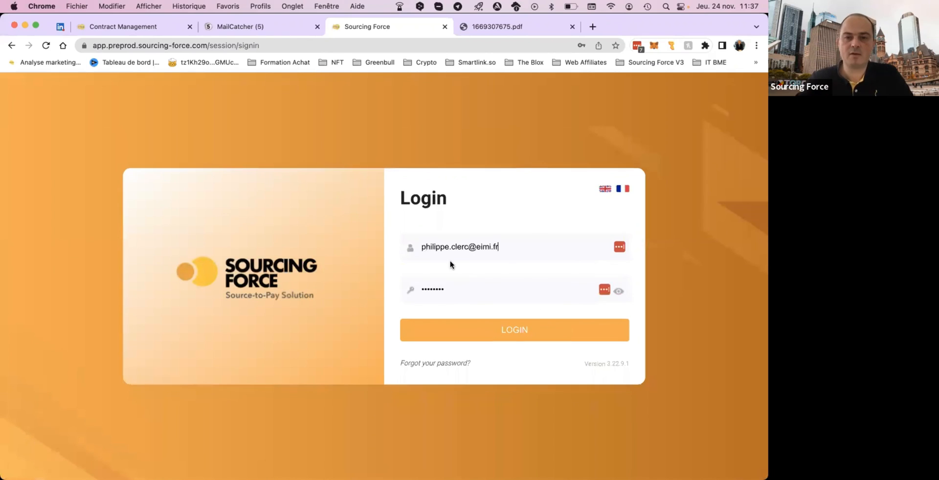
{"action": "double_click", "coordinate": [459, 291]}
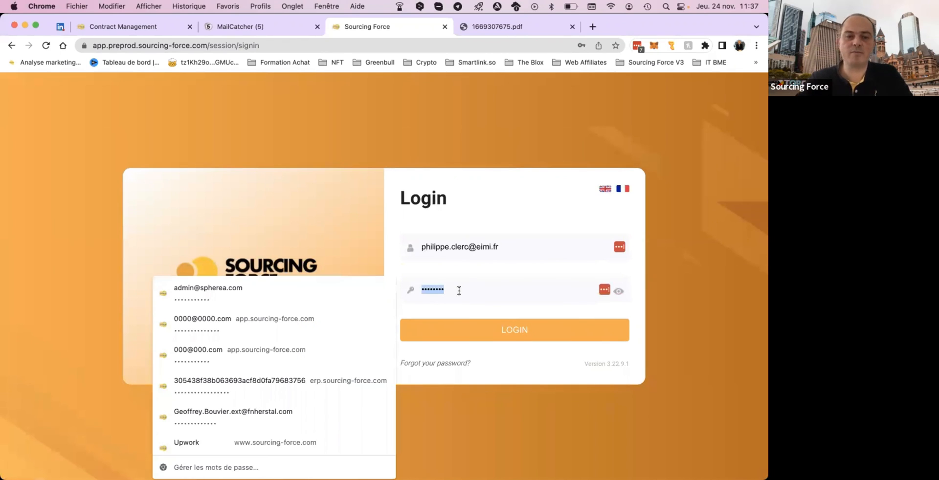
{"action": "type", "text": "a"}
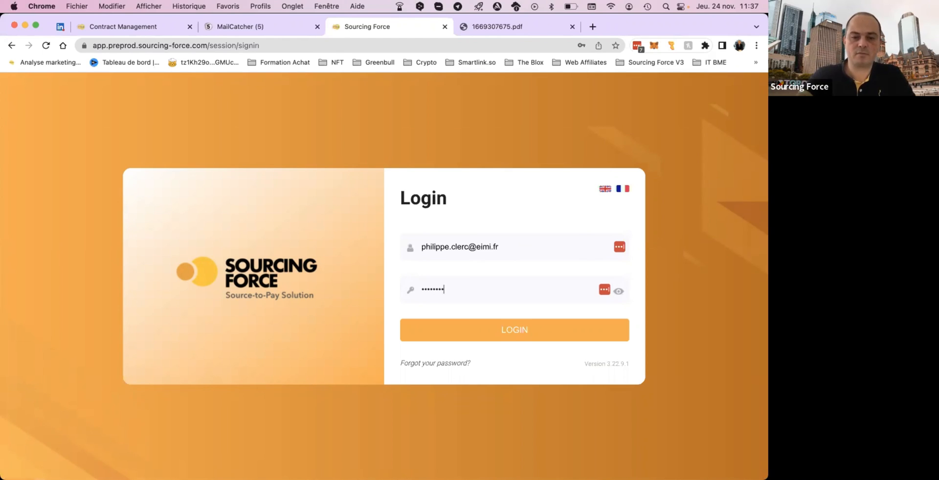
{"action": "key", "text": "Return"}
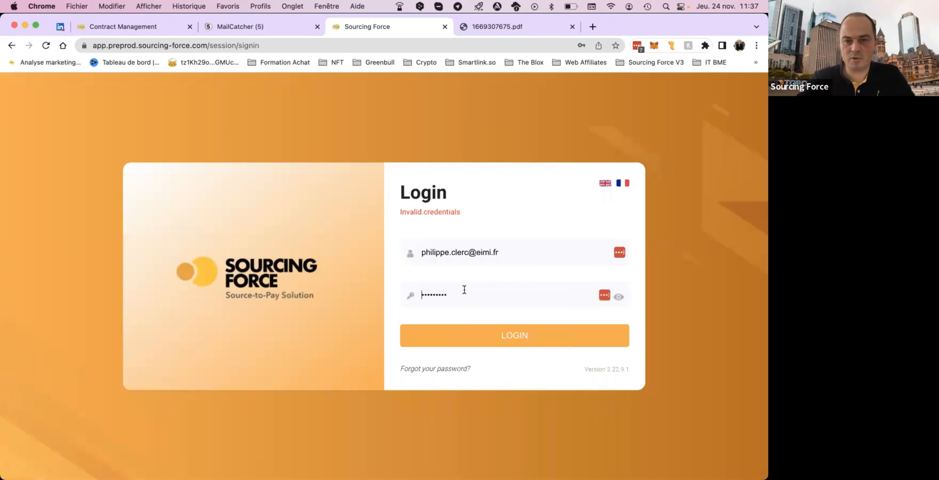
Re-enter the account password, log in to the preprod application, and decline saving the credentials to LastPass.
{"action": "double_click", "coordinate": [464, 290]}
{"action": "key", "text": "BackSpace"}
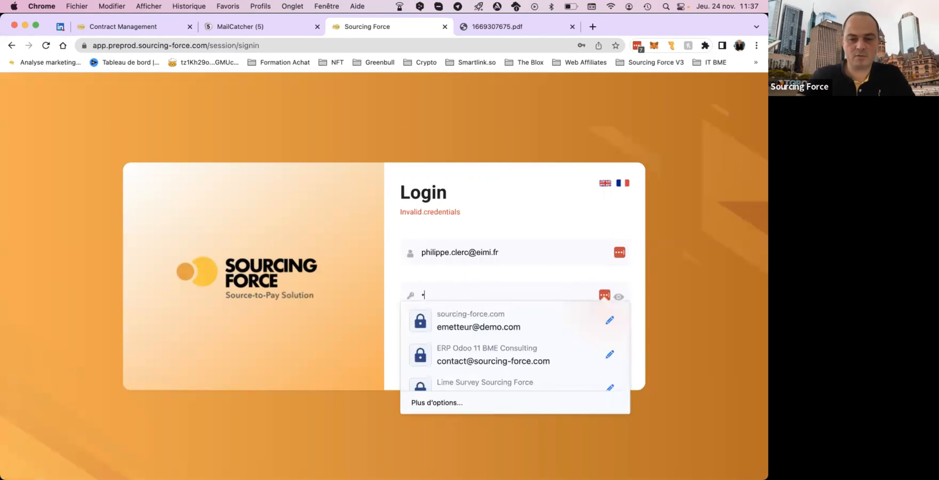
{"action": "type", "text": "•••"}
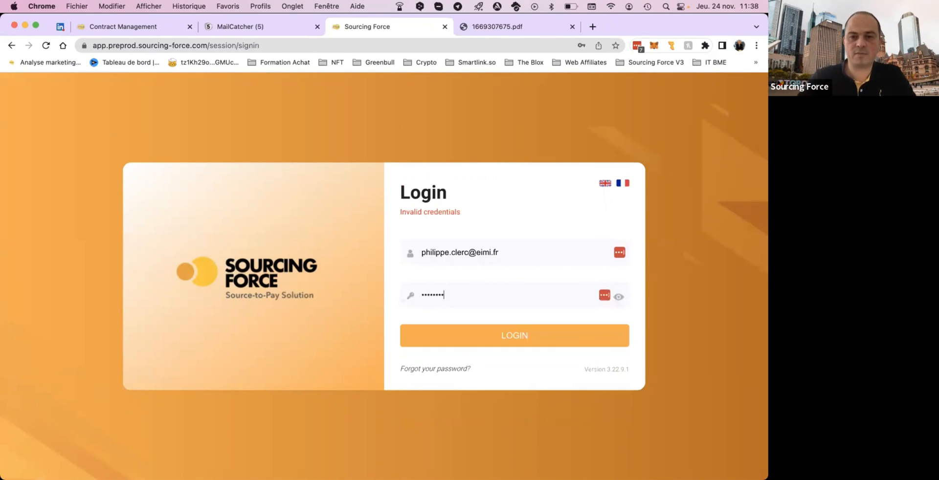
{"action": "key", "text": "Return"}
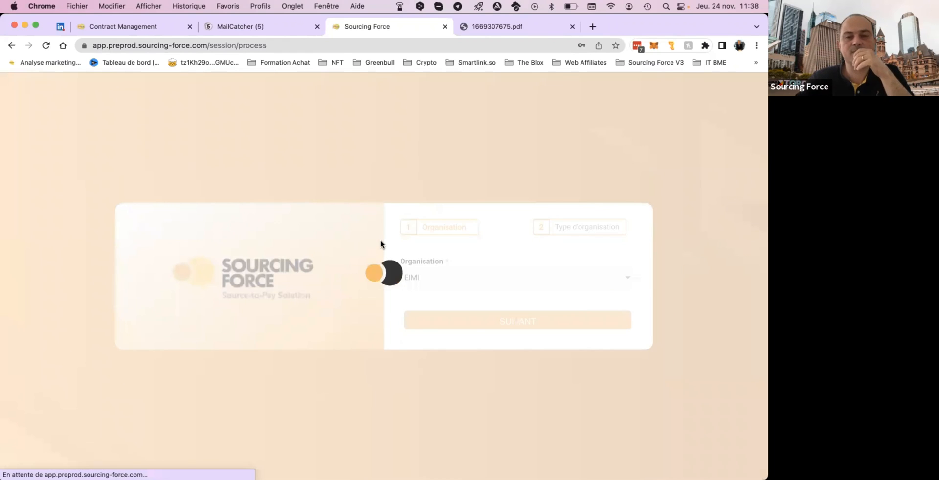
{"action": "left_click", "coordinate": [377, 213]}
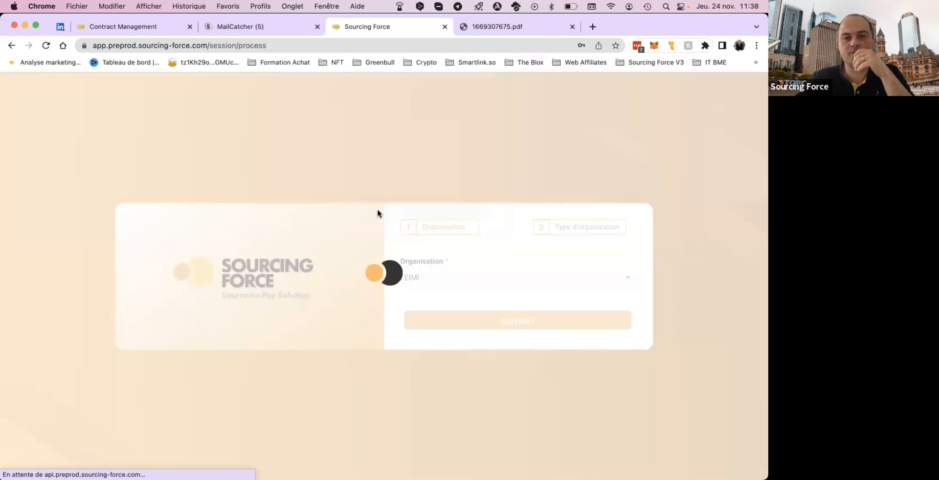
{"action": "left_click", "coordinate": [471, 197]}
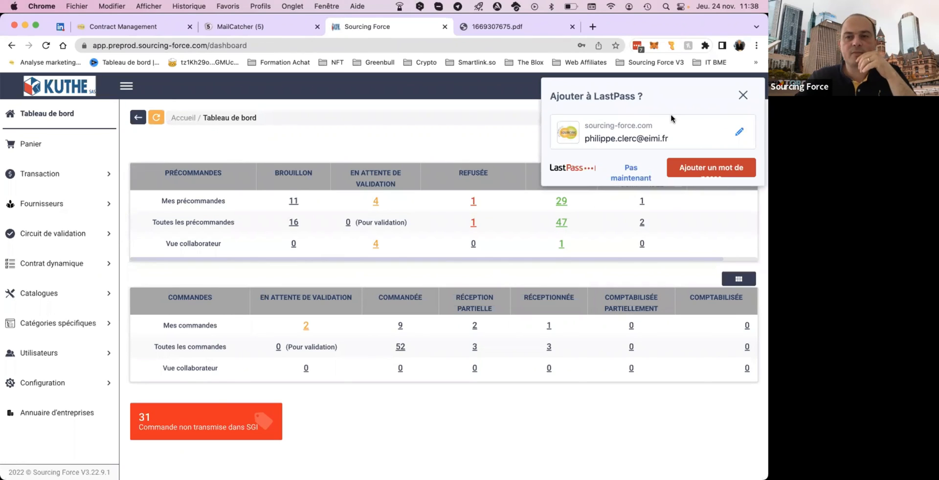
{"action": "left_click", "coordinate": [632, 169]}
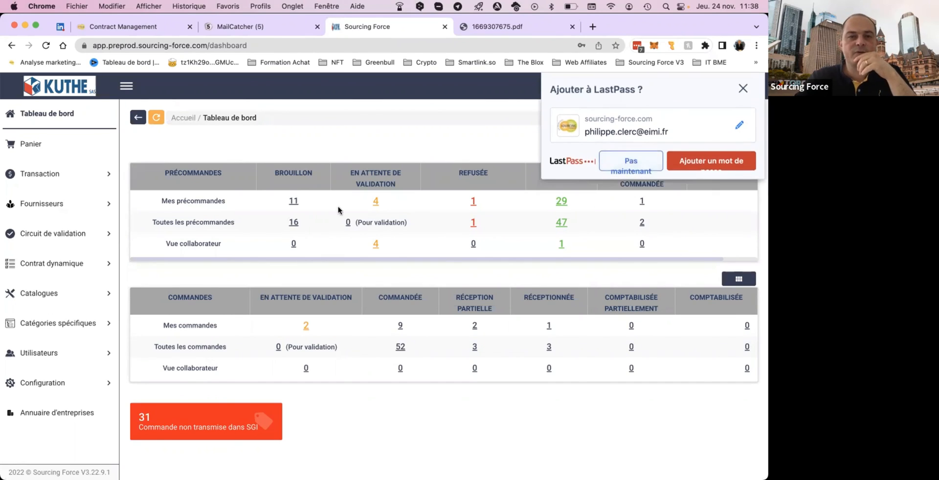
From the list of dynamic contracts, open the CONTRAT TEST entry for editing.
{"action": "left_click", "coordinate": [44, 267]}
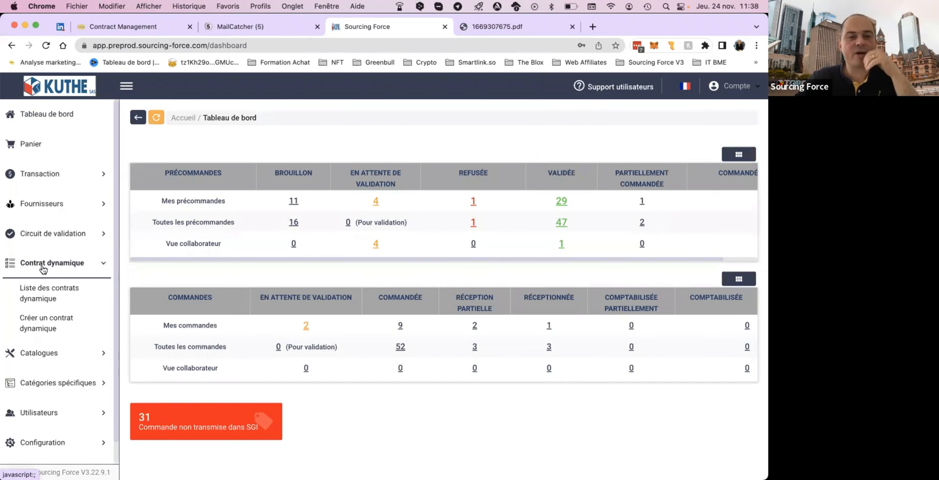
{"action": "left_click", "coordinate": [48, 291]}
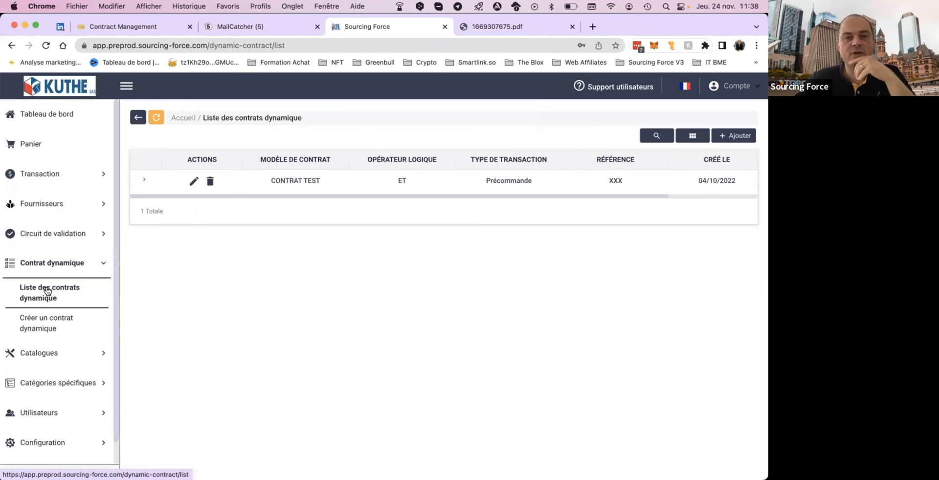
{"action": "left_click", "coordinate": [194, 183]}
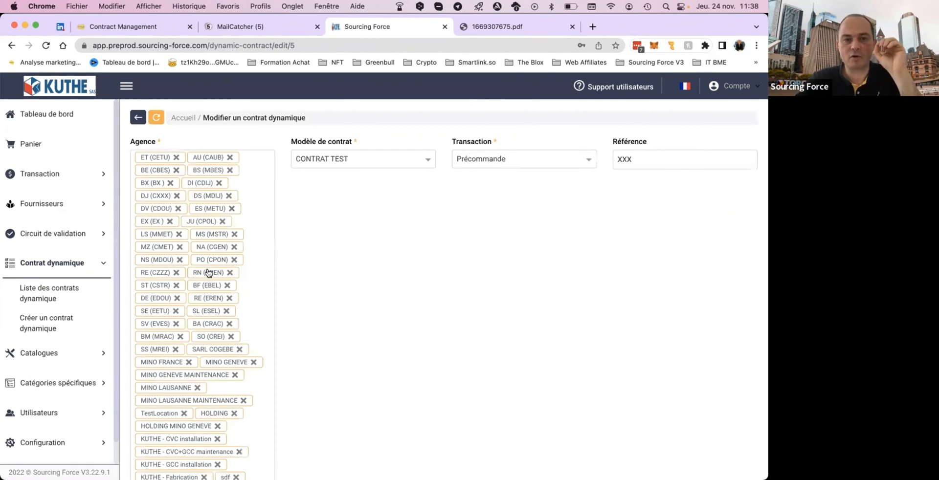
Check the available contract templates and transaction types for the dynamic contract, keeping CONTRAT TEST and Précommande.
{"action": "left_click", "coordinate": [374, 156]}
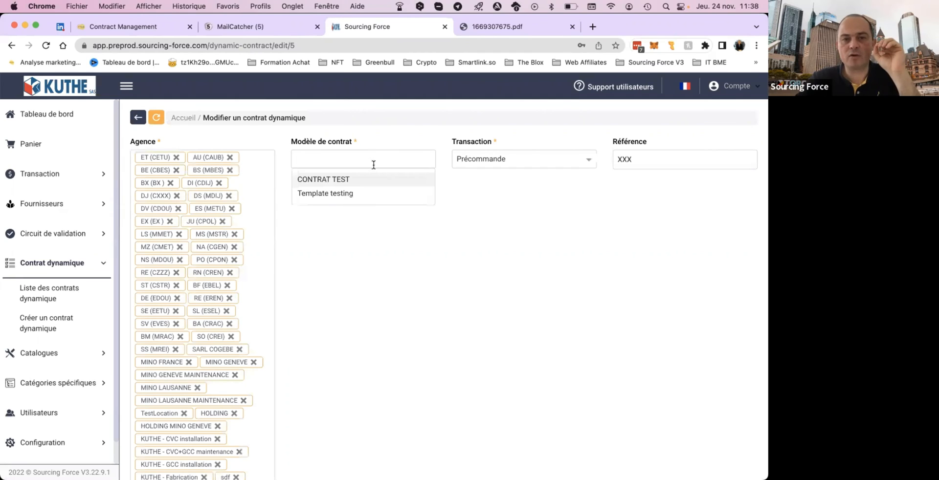
{"action": "left_click", "coordinate": [466, 207]}
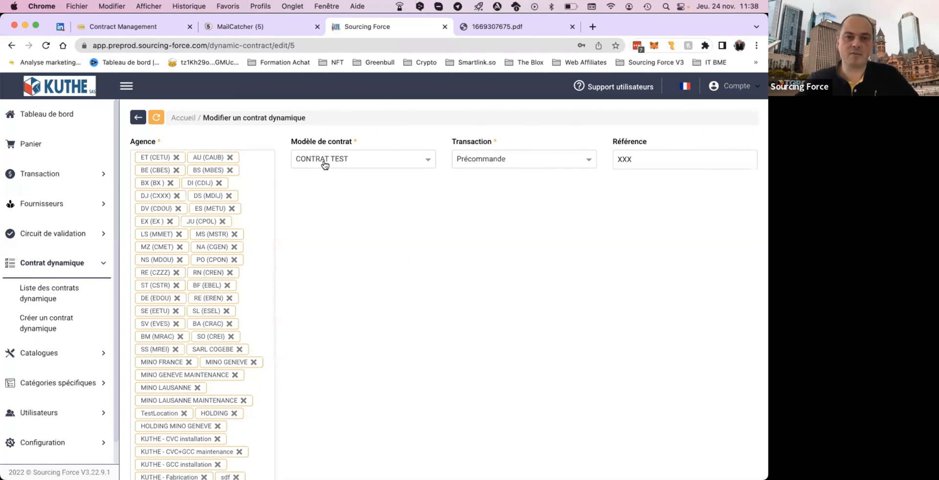
{"action": "left_click", "coordinate": [530, 159]}
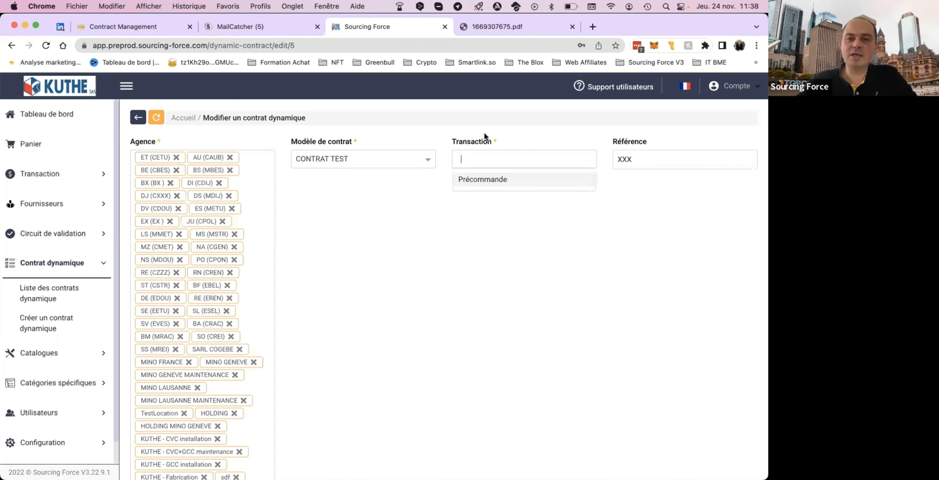
{"action": "key", "text": "Return"}
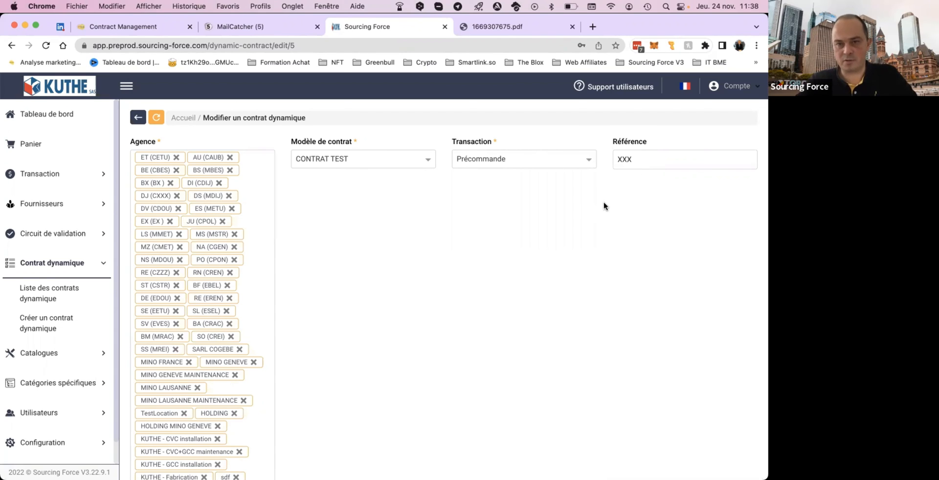
Examine the dynamic contract's conditions on updated total amount and ventilation code, down to the pre-order configuration's authorised contract statuses.
{"action": "scroll", "coordinate": [604, 205], "scroll_direction": "down", "scroll_amount": 10}
{"action": "scroll", "coordinate": [456, 266], "scroll_direction": "up", "scroll_amount": 2}
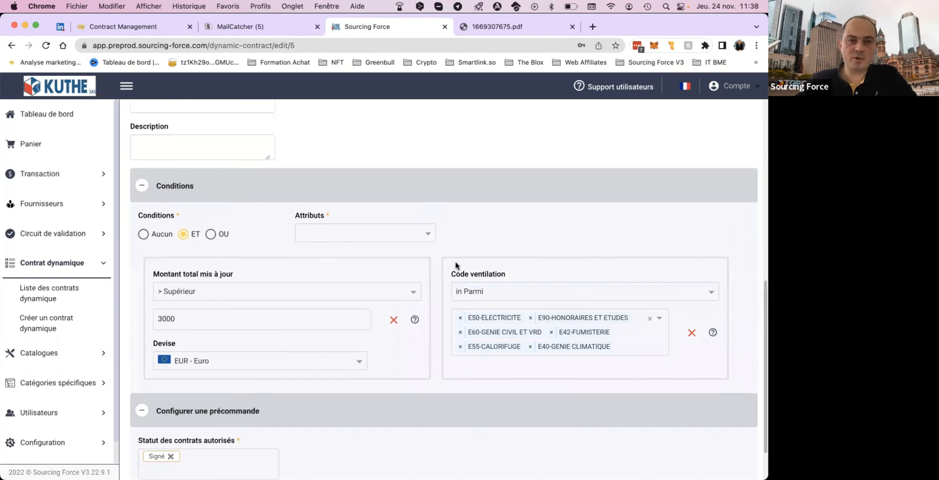
{"action": "scroll", "coordinate": [456, 265], "scroll_direction": "up", "scroll_amount": 3}
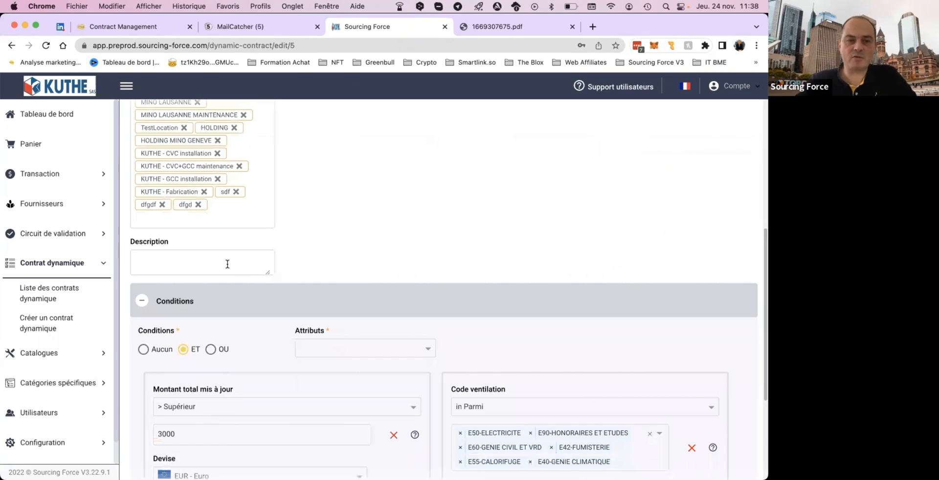
{"action": "scroll", "coordinate": [355, 245], "scroll_direction": "down", "scroll_amount": 2}
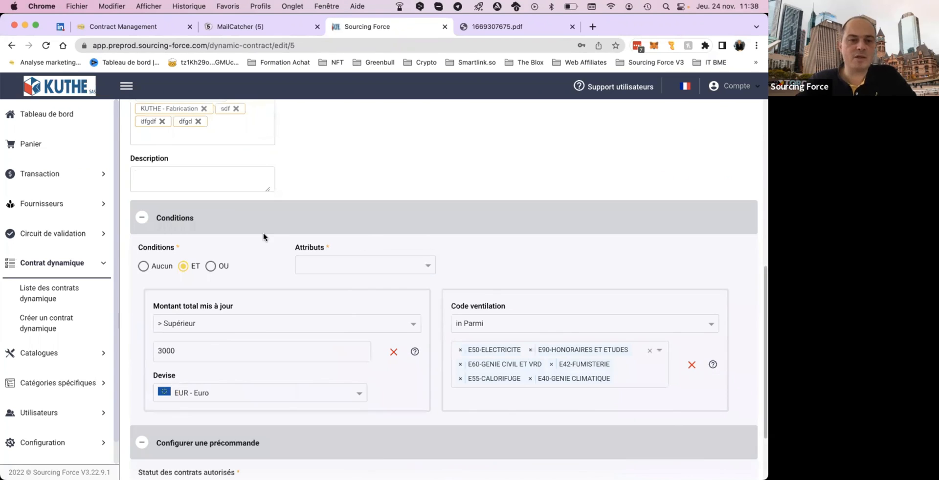
{"action": "scroll", "coordinate": [263, 236], "scroll_direction": "down", "scroll_amount": 1}
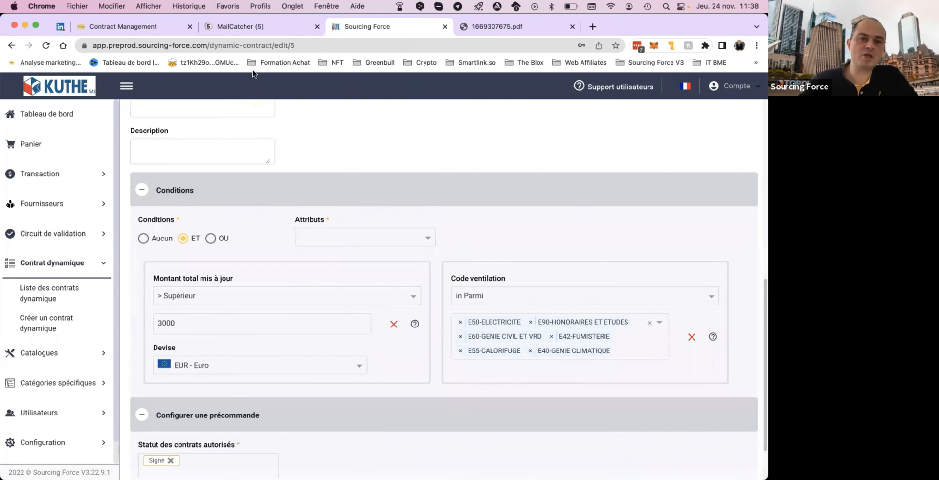
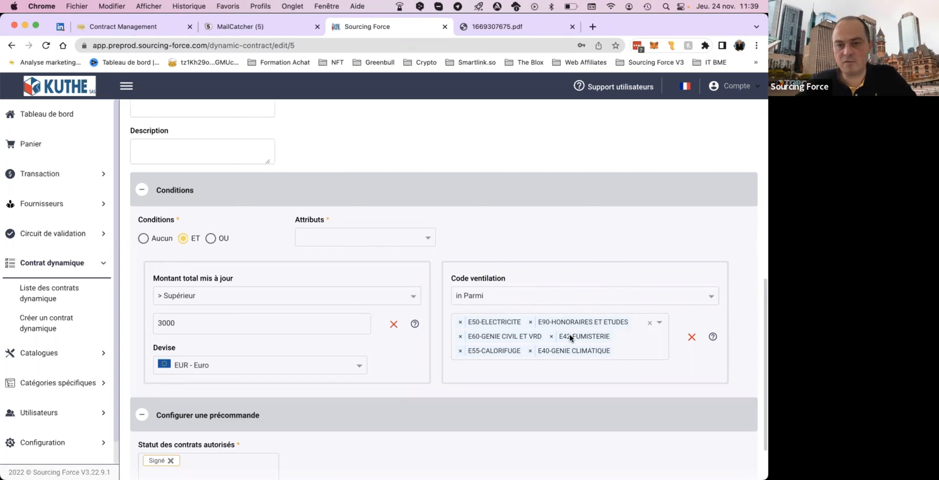
Check the authorised contract statuses available in the pre-order configuration, keep Signé, and collapse the section.
{"action": "scroll", "coordinate": [570, 337], "scroll_direction": "down", "scroll_amount": 3}
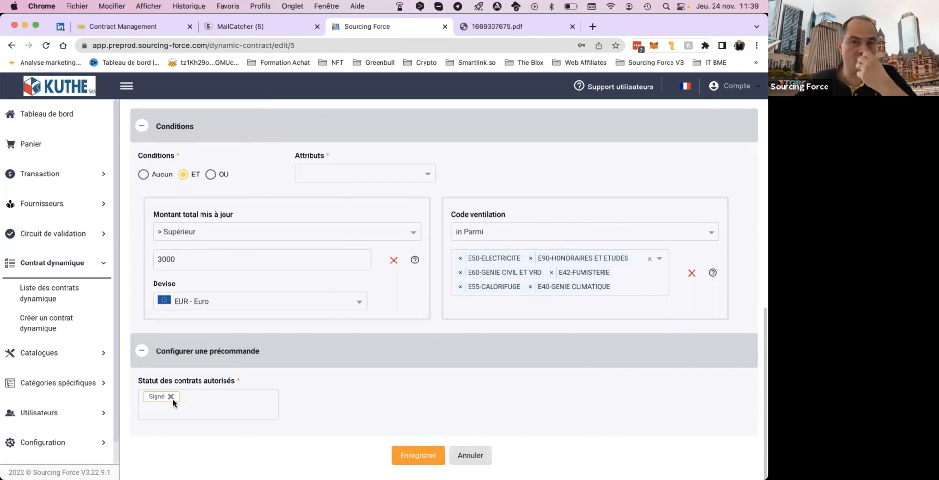
{"action": "left_click", "coordinate": [222, 403]}
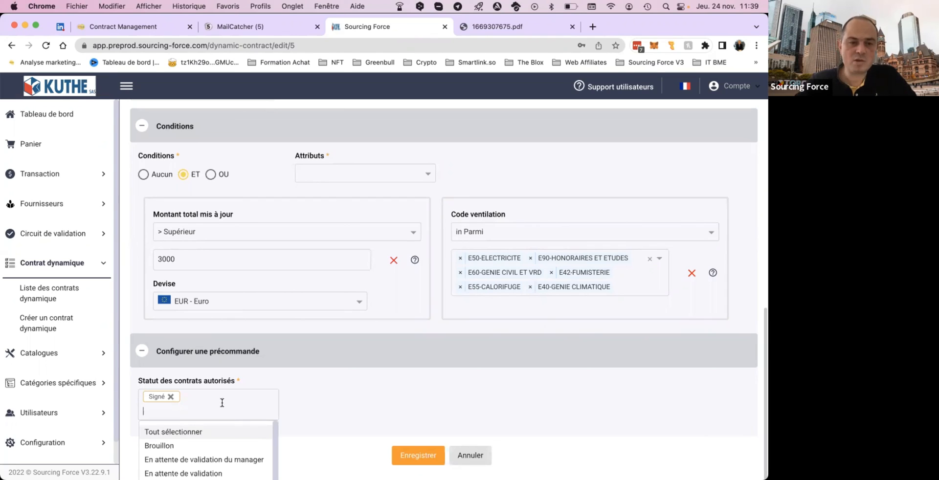
{"action": "scroll", "coordinate": [325, 391], "scroll_direction": "down", "scroll_amount": 2}
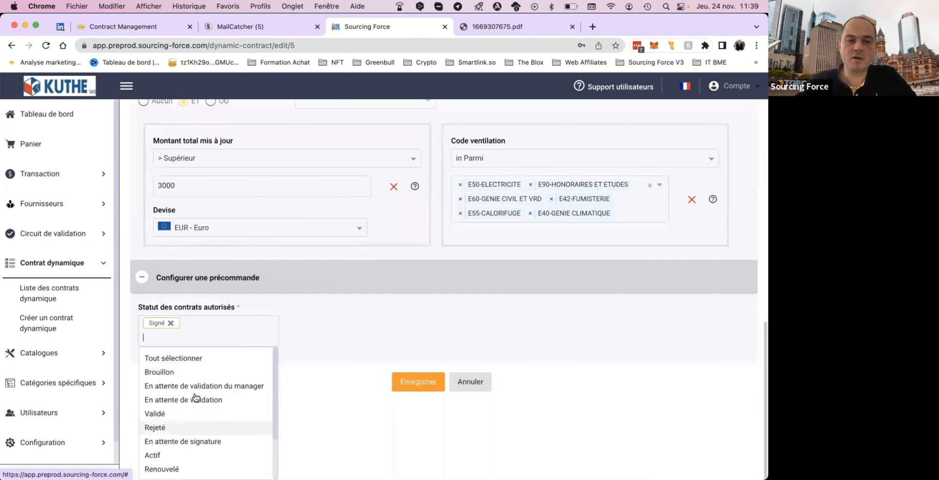
{"action": "scroll", "coordinate": [193, 431], "scroll_direction": "down", "scroll_amount": 2}
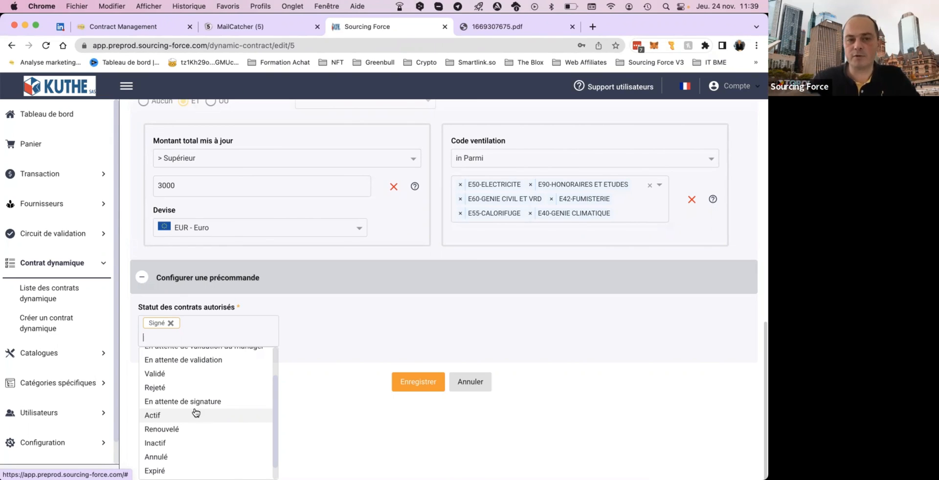
{"action": "left_click", "coordinate": [383, 263]}
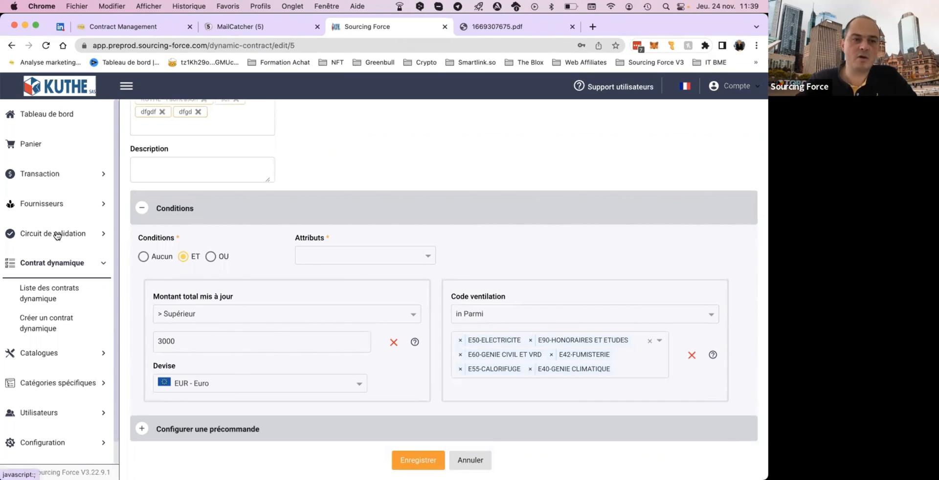
Leave the dynamic contract and open the list of pre-orders.
{"action": "left_click", "coordinate": [56, 176]}
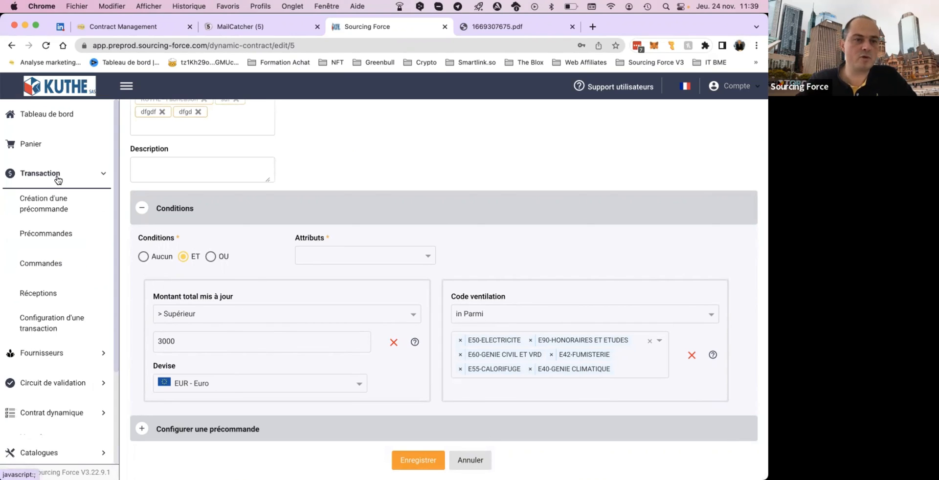
{"action": "left_click", "coordinate": [54, 236]}
{"action": "left_click", "coordinate": [351, 301]}
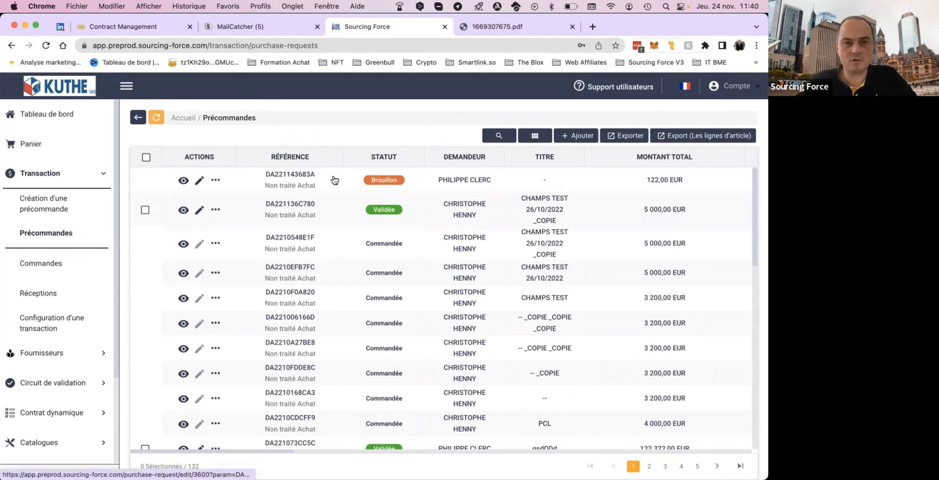
Open the validated pre-order CHAMPS TEST 26/10/2022 _COPIE for editing and examine its first stage down to the article lines and totals.
{"action": "left_click", "coordinate": [200, 211]}
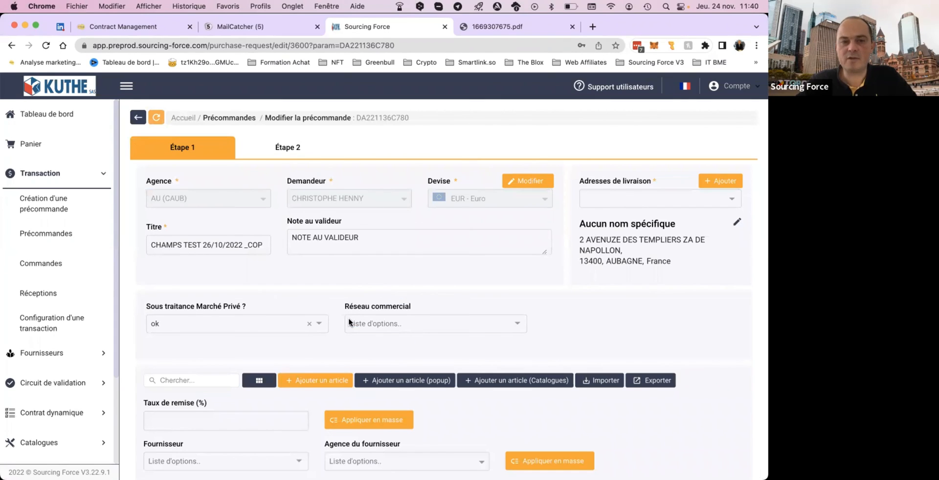
{"action": "left_click", "coordinate": [349, 308]}
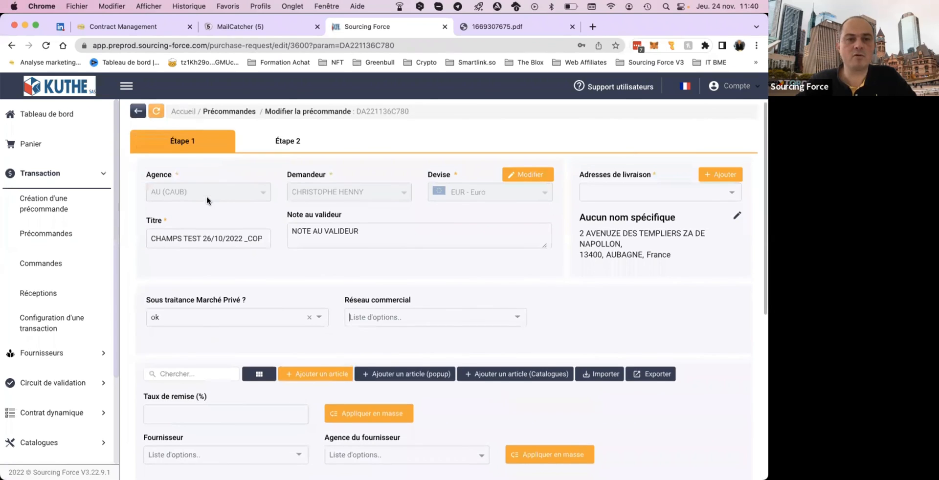
{"action": "scroll", "coordinate": [379, 137], "scroll_direction": "down", "scroll_amount": 2}
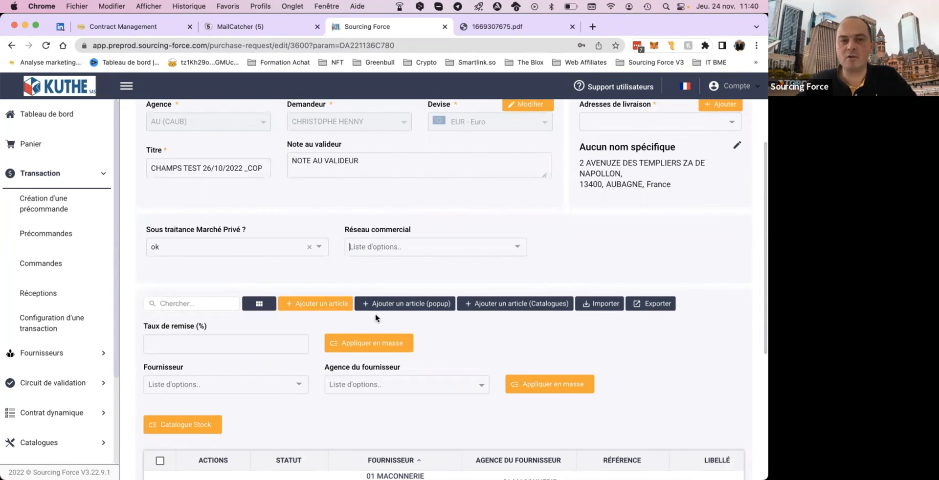
{"action": "scroll", "coordinate": [480, 270], "scroll_direction": "down", "scroll_amount": 5}
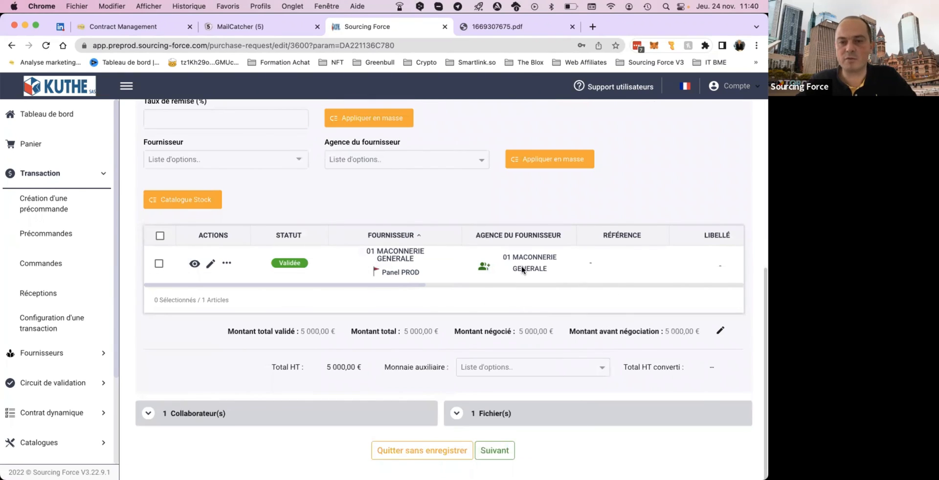
{"action": "scroll", "coordinate": [516, 240], "scroll_direction": "up", "scroll_amount": 2}
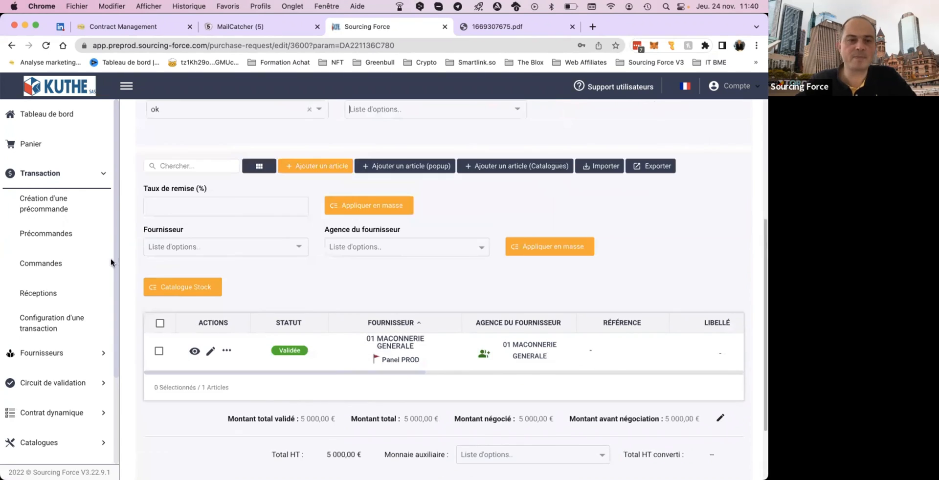
Return to the pre-order list, view the details of the validated CHAMPS TEST 26/10/2022 _COPIE, and examine its linked contract's status.
{"action": "left_click", "coordinate": [64, 236]}
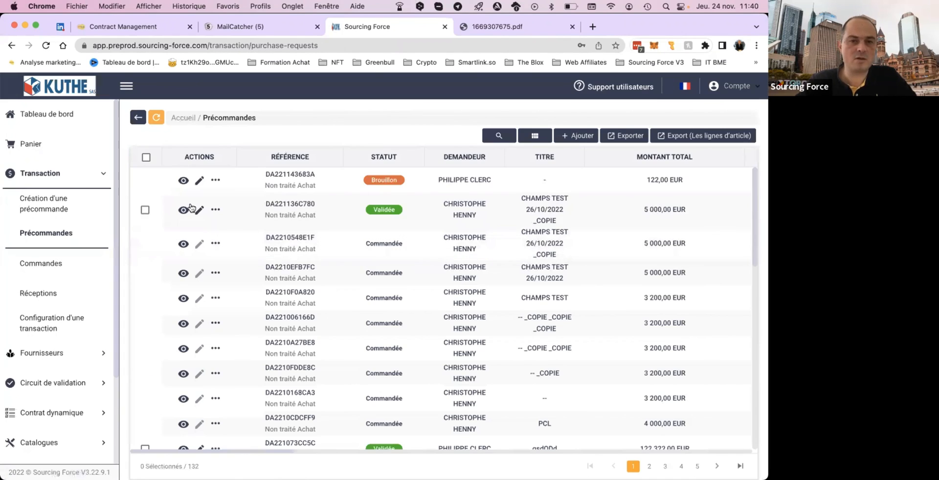
{"action": "left_click", "coordinate": [183, 211]}
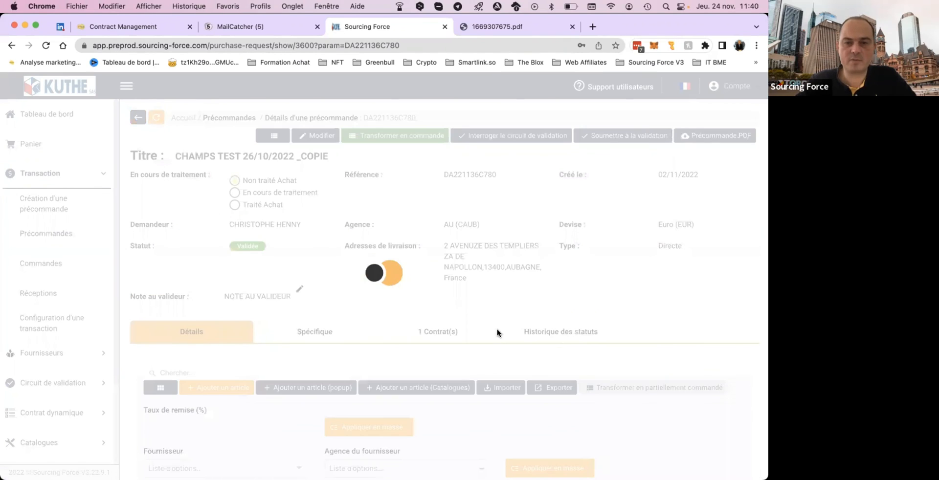
{"action": "left_click", "coordinate": [443, 361]}
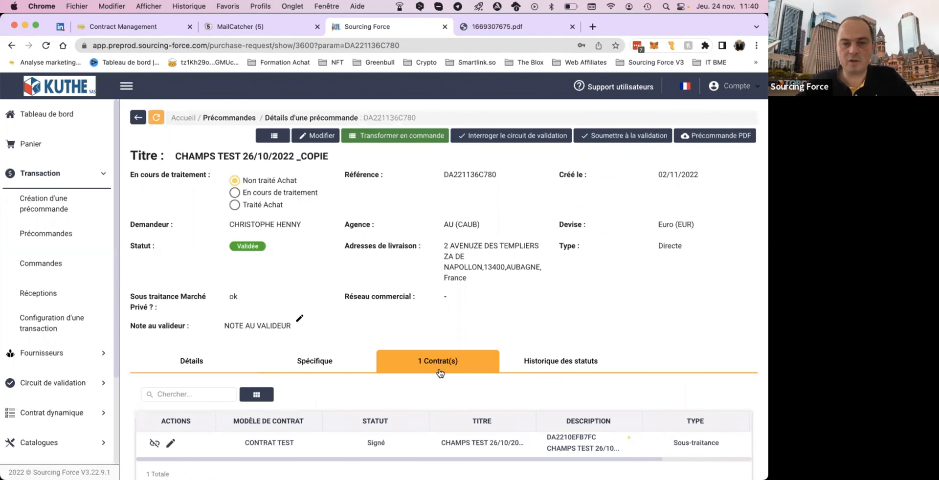
{"action": "scroll", "coordinate": [438, 371], "scroll_direction": "down", "scroll_amount": 1}
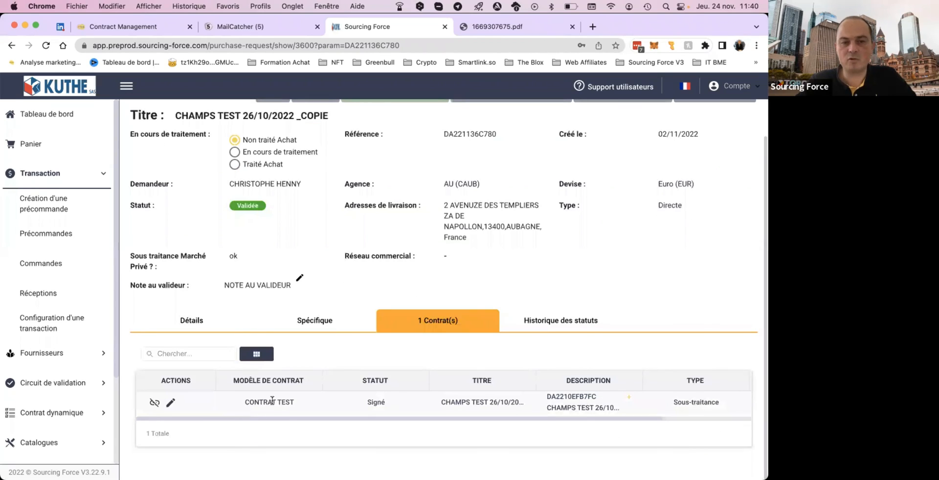
{"action": "left_click_drag", "start_coordinate": [365, 402], "coordinate": [394, 405]}
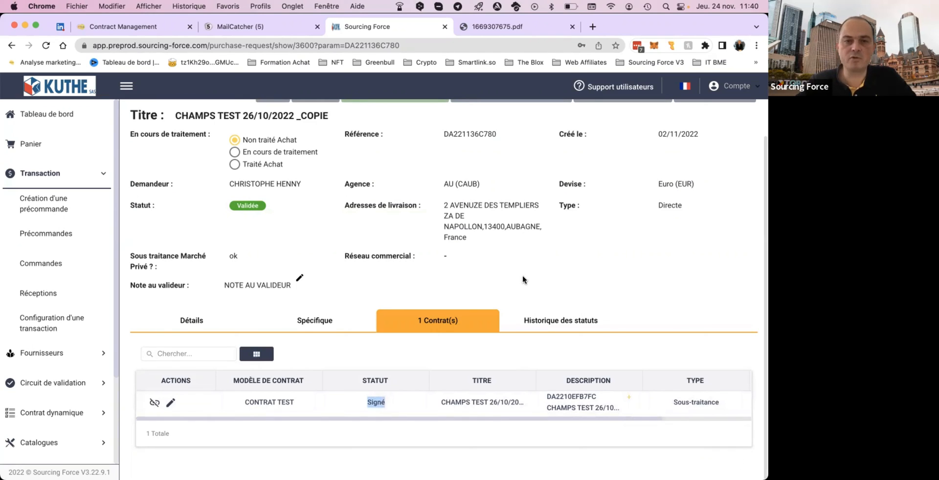
{"action": "scroll", "coordinate": [219, 143], "scroll_direction": "up", "scroll_amount": 2}
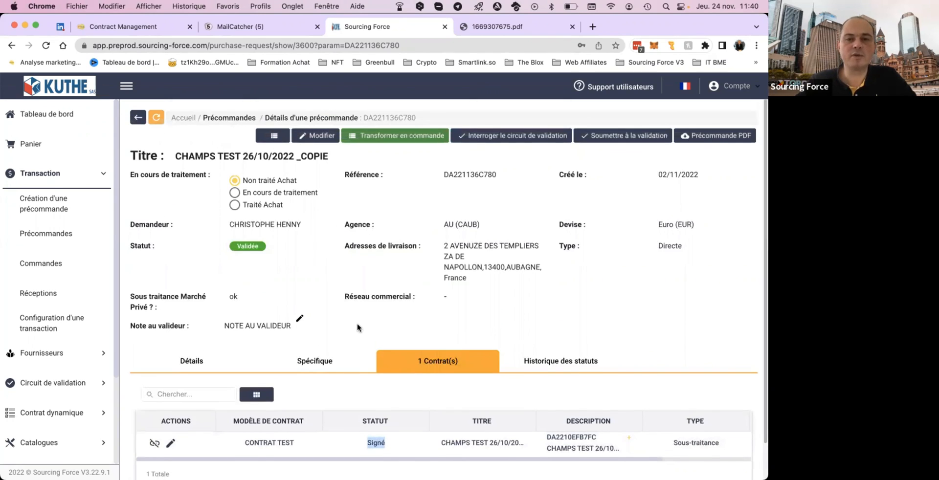
{"action": "scroll", "coordinate": [360, 338], "scroll_direction": "down", "scroll_amount": 2}
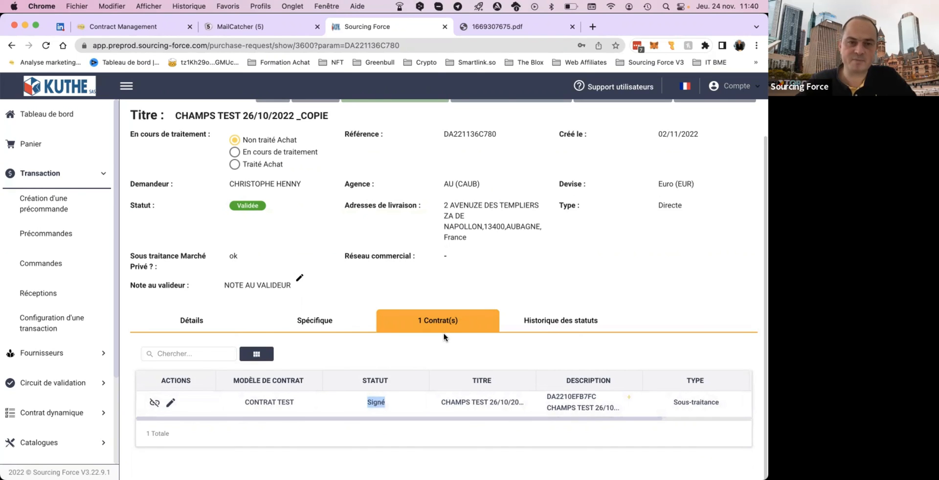
{"action": "scroll", "coordinate": [444, 336], "scroll_direction": "up", "scroll_amount": 2}
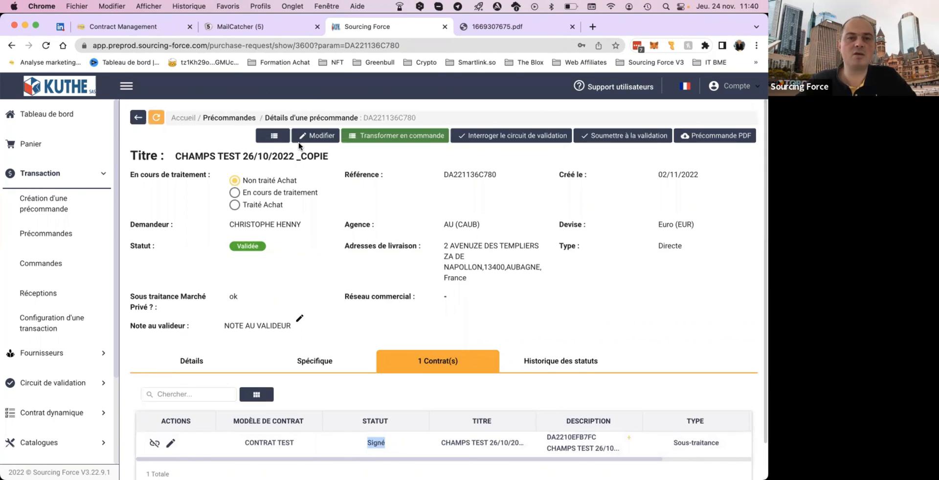
Duplicate the pre-order CHAMPS TEST 26/10/2022 _COPIE and confirm the duplication.
{"action": "left_click", "coordinate": [274, 136]}
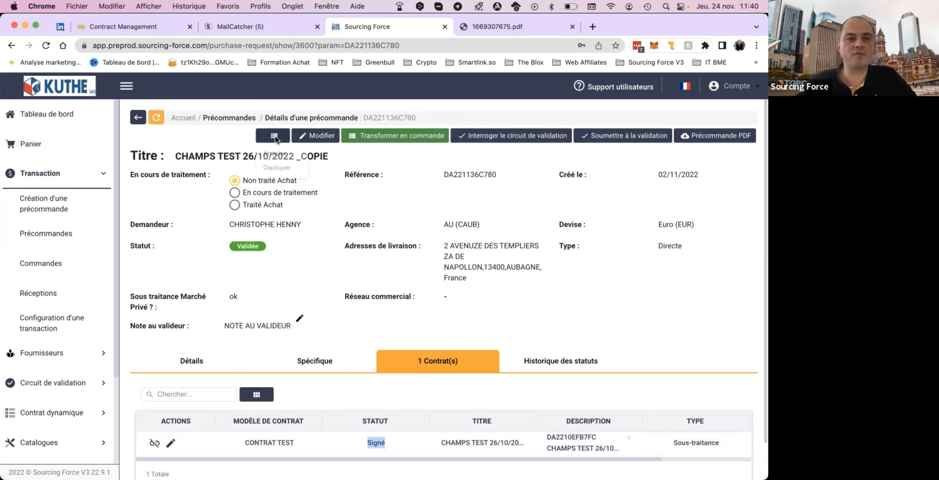
{"action": "left_click", "coordinate": [280, 170]}
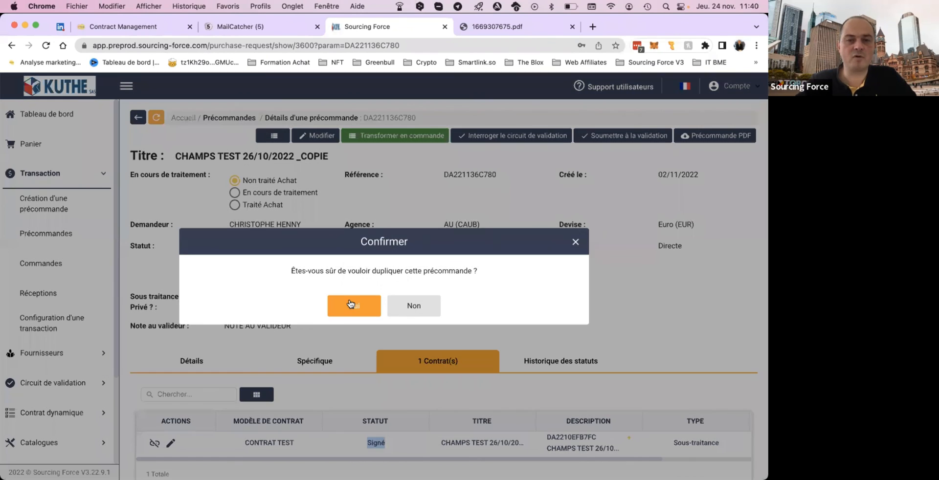
{"action": "left_click", "coordinate": [350, 303]}
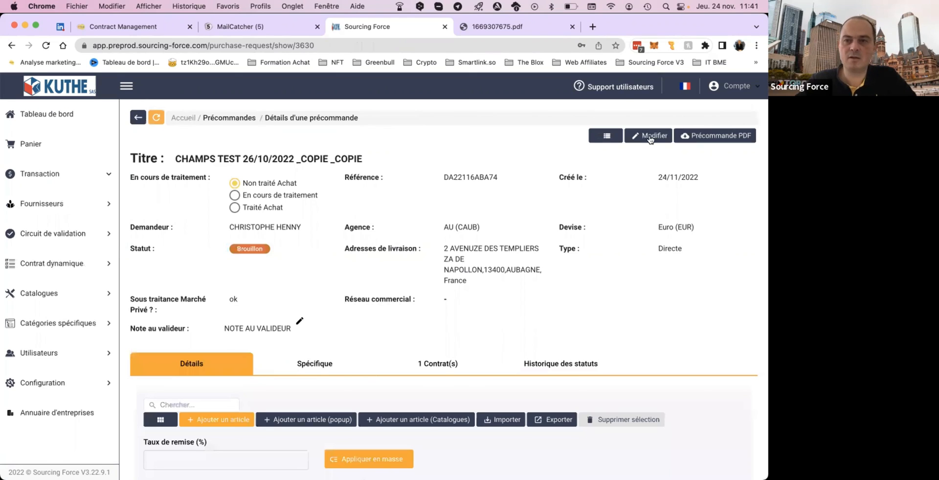
Open the duplicated pre-order for editing, continue to its second stage keeping the existing values, and submit it for validation.
{"action": "left_click", "coordinate": [650, 137]}
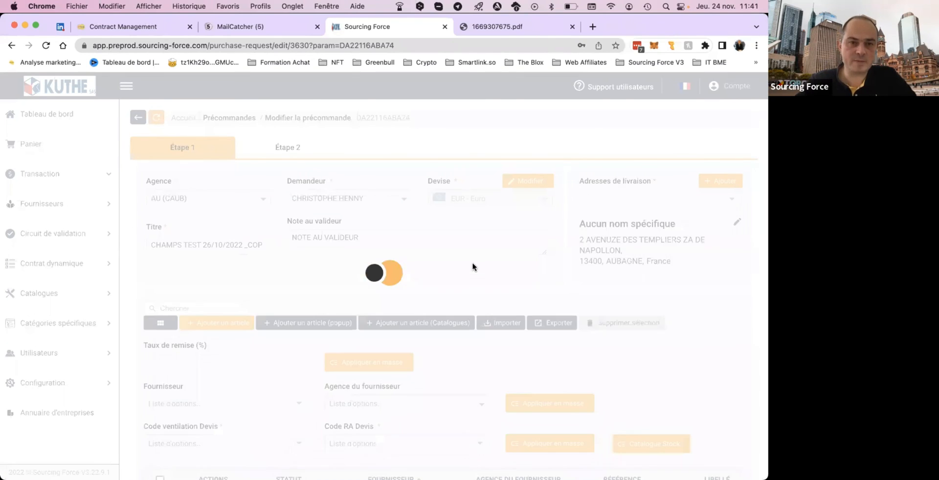
{"action": "scroll", "coordinate": [369, 351], "scroll_direction": "down", "scroll_amount": 4}
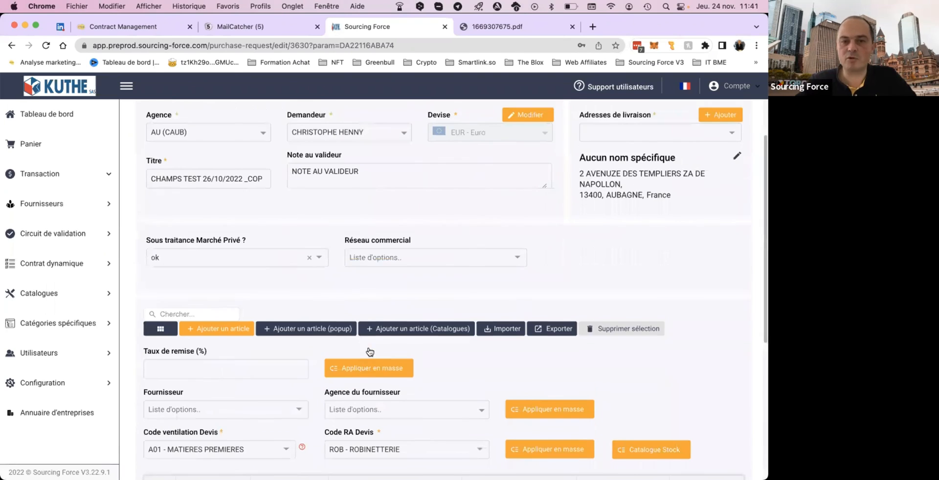
{"action": "scroll", "coordinate": [368, 347], "scroll_direction": "down", "scroll_amount": 10}
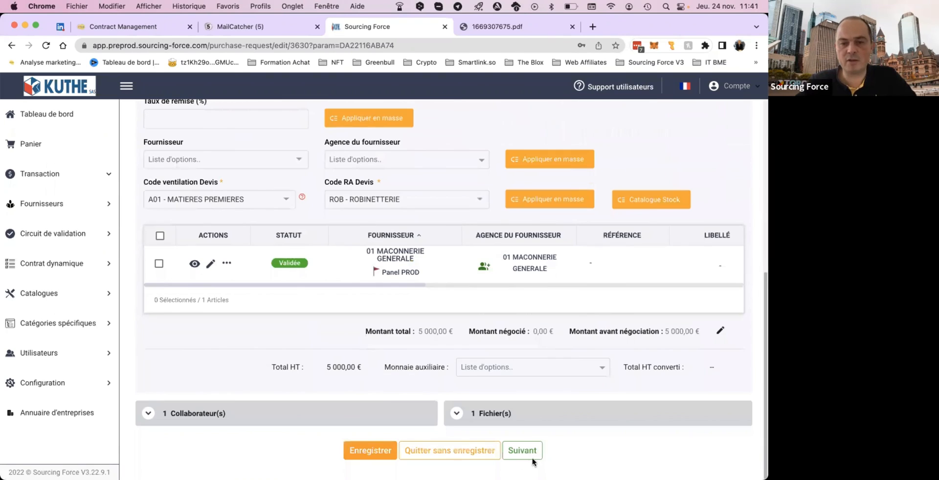
{"action": "left_click", "coordinate": [522, 450]}
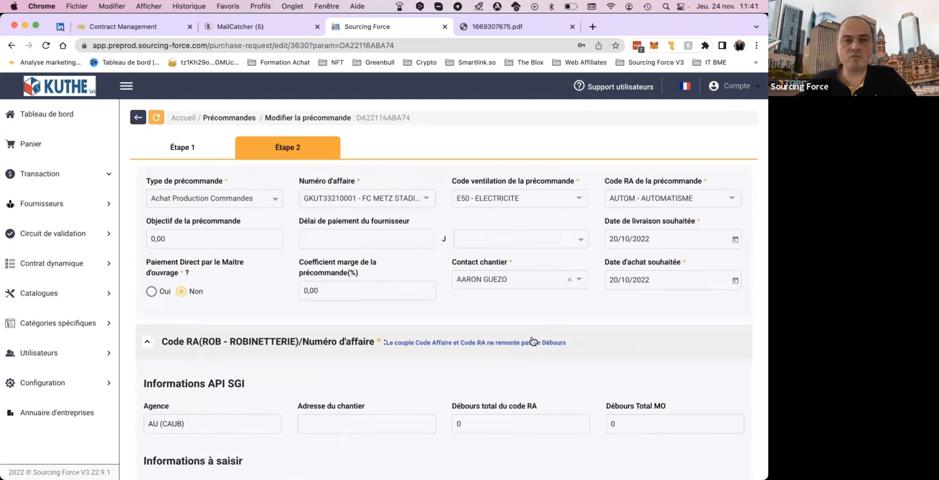
{"action": "scroll", "coordinate": [532, 340], "scroll_direction": "down", "scroll_amount": 10}
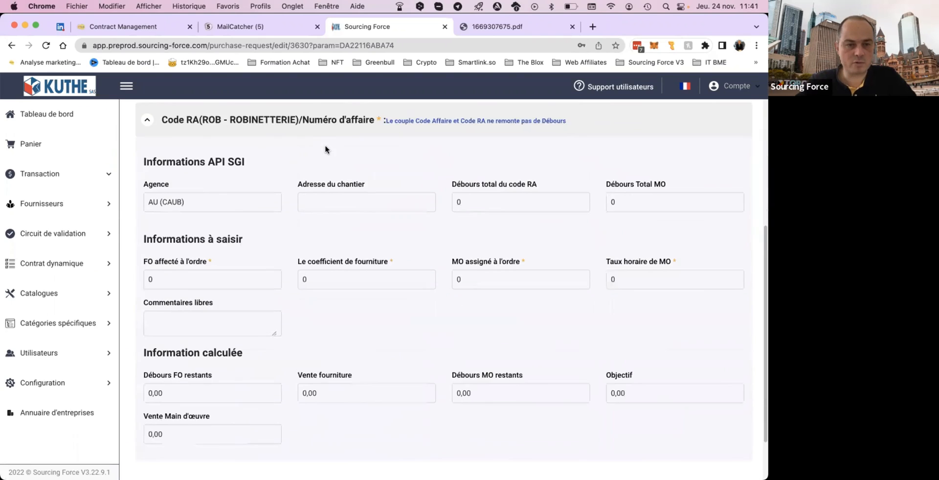
{"action": "scroll", "coordinate": [375, 234], "scroll_direction": "down", "scroll_amount": 2}
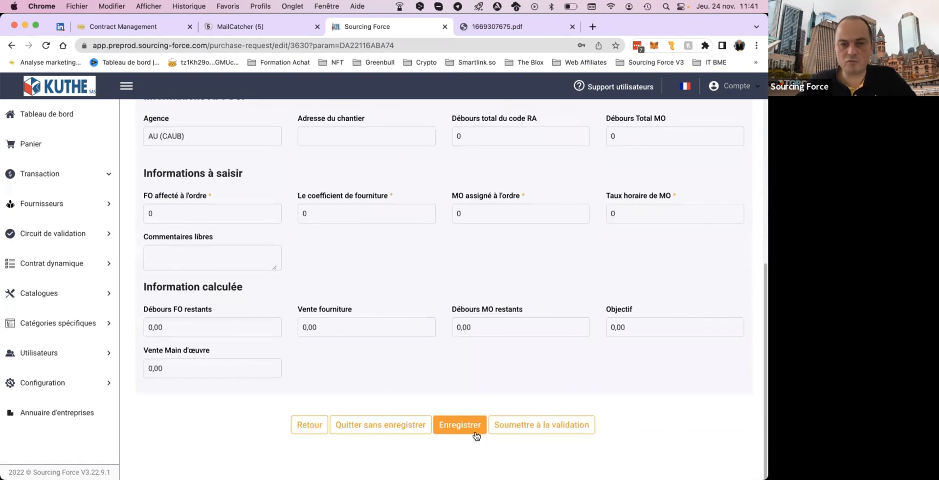
{"action": "left_click", "coordinate": [537, 430]}
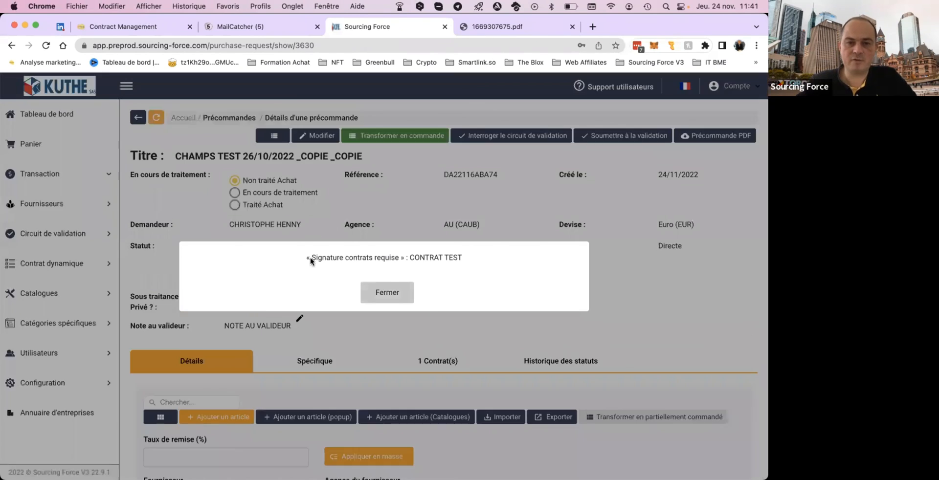
Read and close the contract signature notice, and show the contracts attached to the duplicated pre-order.
{"action": "left_click_drag", "start_coordinate": [311, 259], "coordinate": [468, 258]}
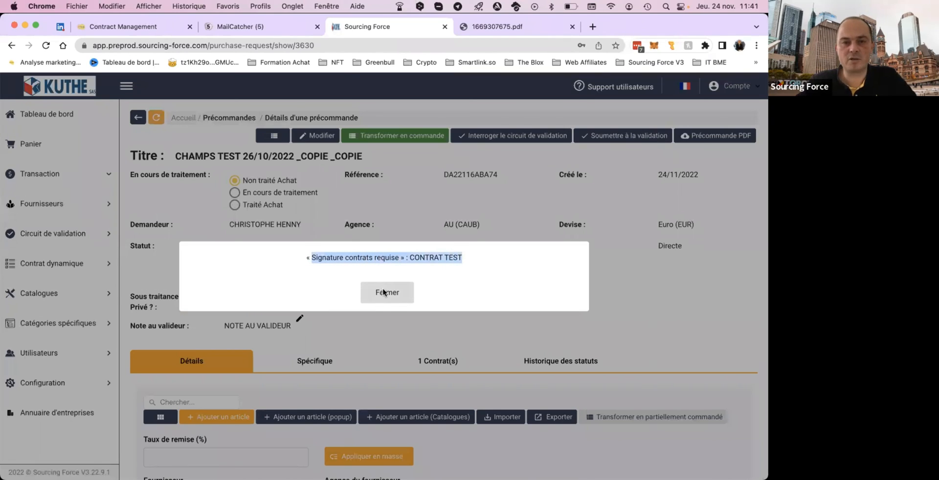
{"action": "left_click", "coordinate": [384, 293]}
{"action": "left_click", "coordinate": [445, 365]}
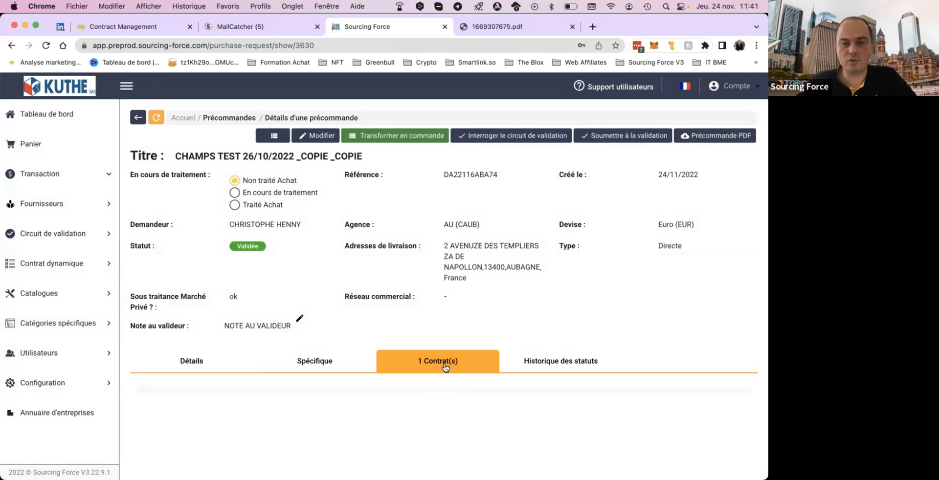
Check the existing contracts that can be linked to the CONTRAT TEST template, and close the list without linking one.
{"action": "scroll", "coordinate": [445, 367], "scroll_direction": "down", "scroll_amount": 2}
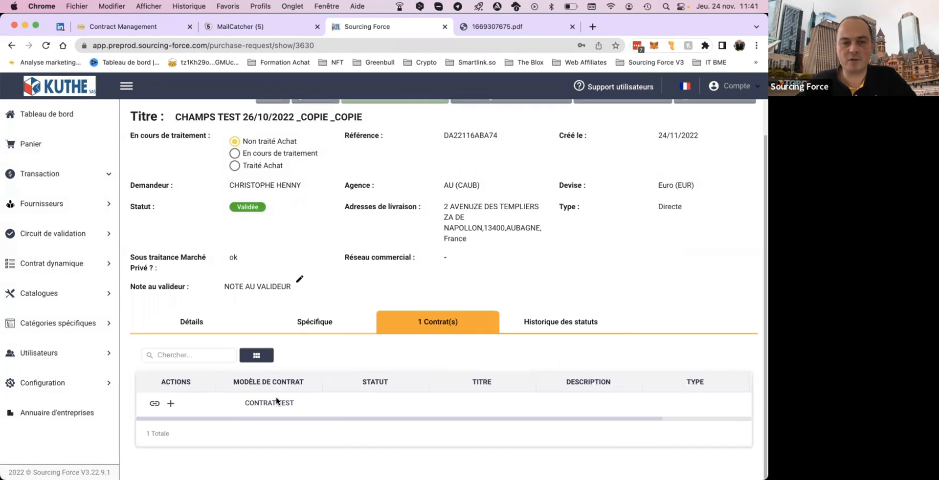
{"action": "left_click", "coordinate": [154, 404]}
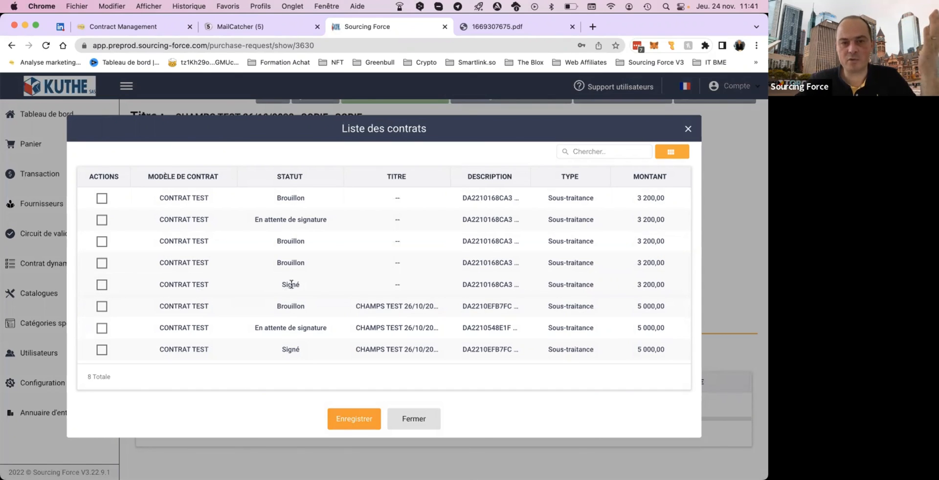
{"action": "left_click", "coordinate": [421, 420]}
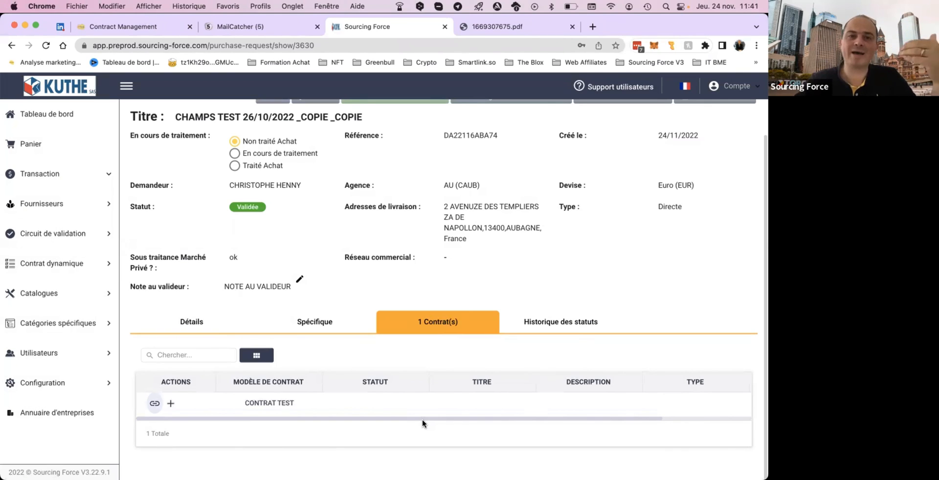
Create a contract for the pre-order from the CONTRAT TEST template, confirm the creation, and check the contract's status.
{"action": "left_click", "coordinate": [171, 404]}
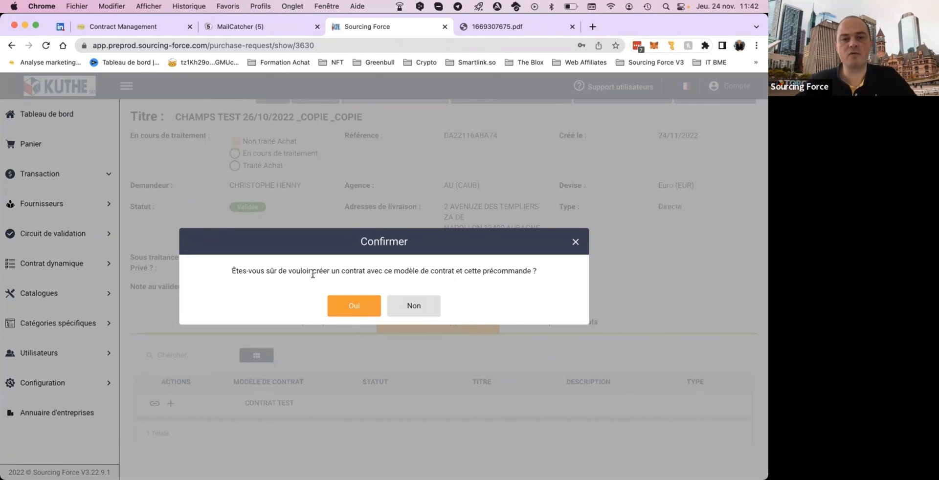
{"action": "left_click", "coordinate": [364, 308]}
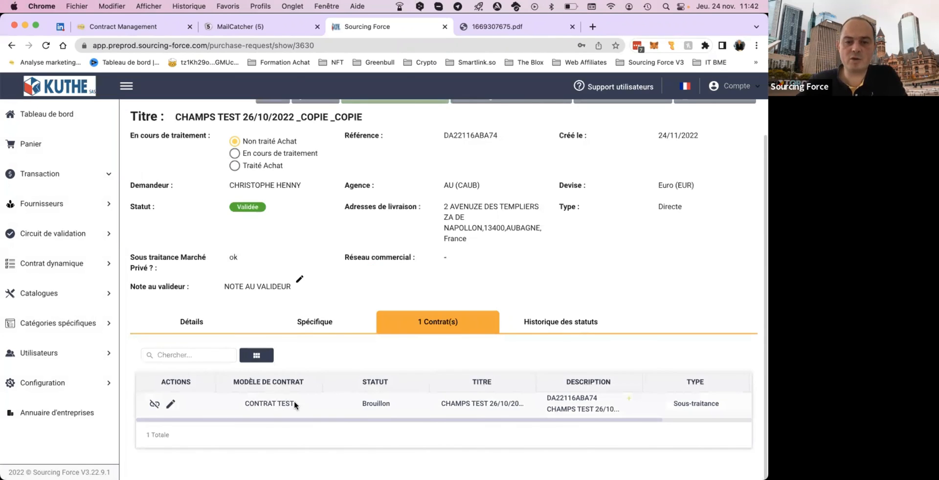
{"action": "left_click_drag", "start_coordinate": [362, 404], "coordinate": [394, 405]}
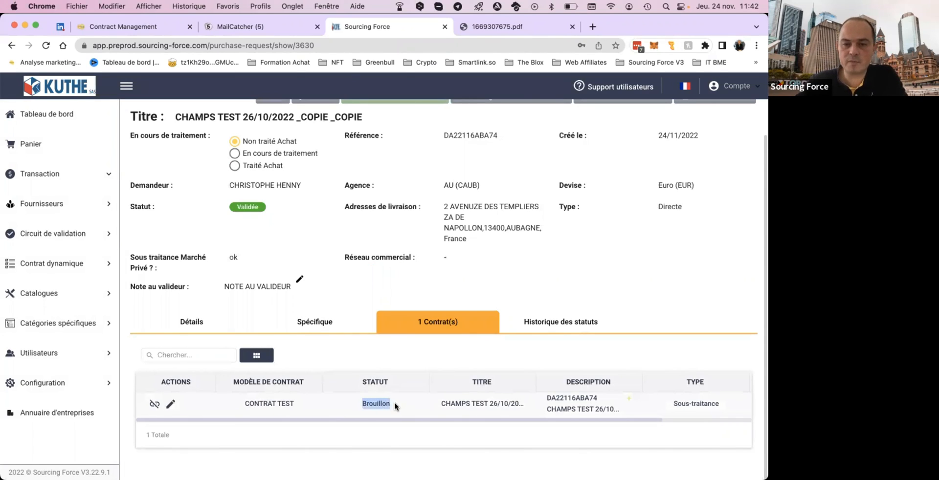
Open the newly created contract for editing, look at the organisation choice in Contract Management, and return to the pre-order in Sourcing Force.
{"action": "left_click", "coordinate": [170, 404]}
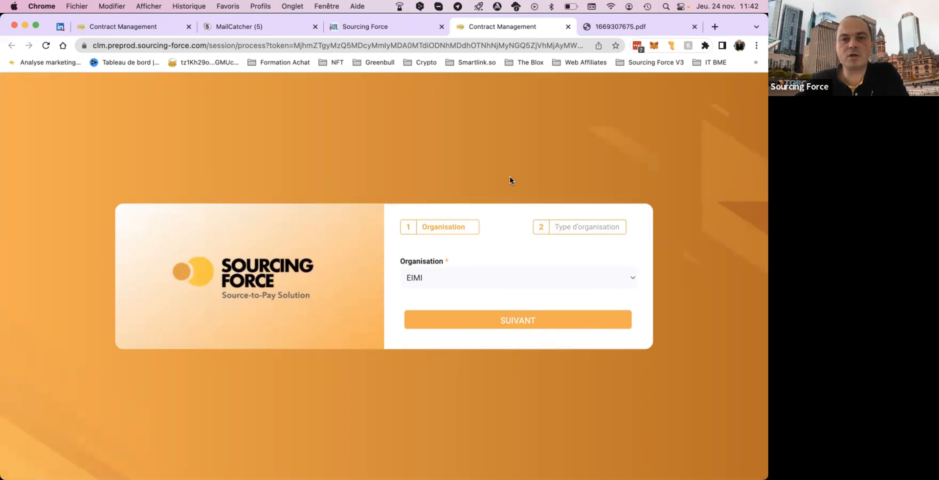
{"action": "left_click", "coordinate": [632, 277]}
{"action": "left_click", "coordinate": [589, 211]}
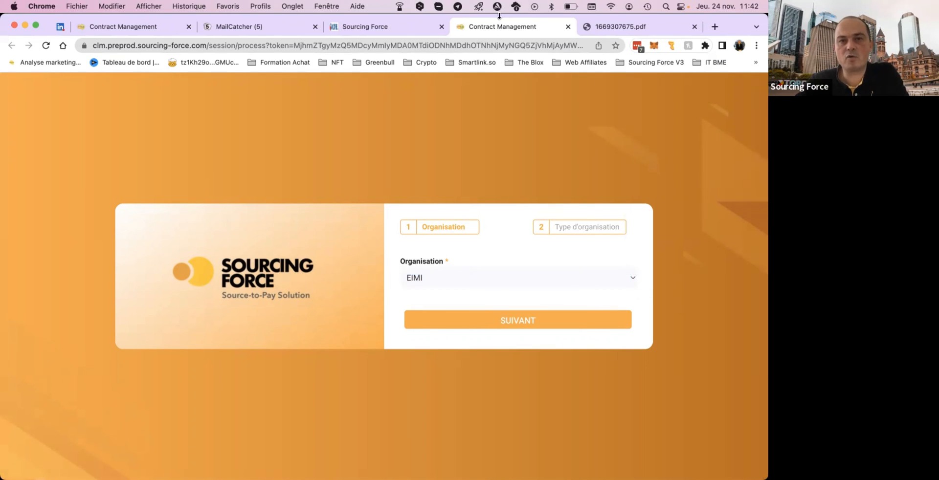
{"action": "key", "text": "ctrl+Tab"}
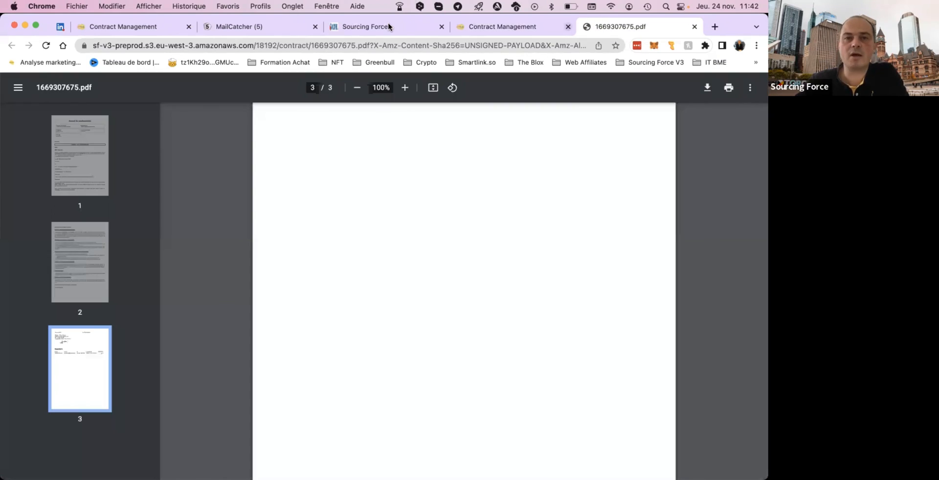
{"action": "left_click", "coordinate": [378, 27]}
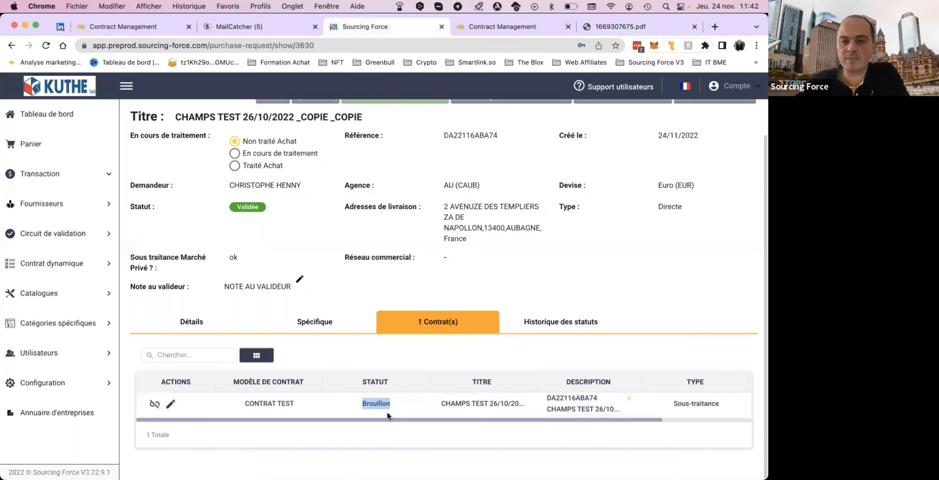
Review the pre-order's status history and its article details.
{"action": "left_click", "coordinate": [559, 326]}
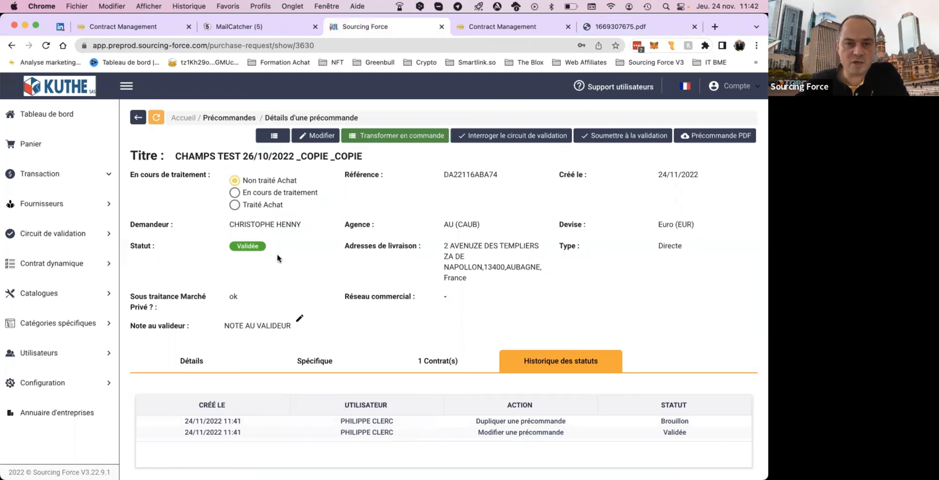
{"action": "scroll", "coordinate": [283, 334], "scroll_direction": "down", "scroll_amount": 1}
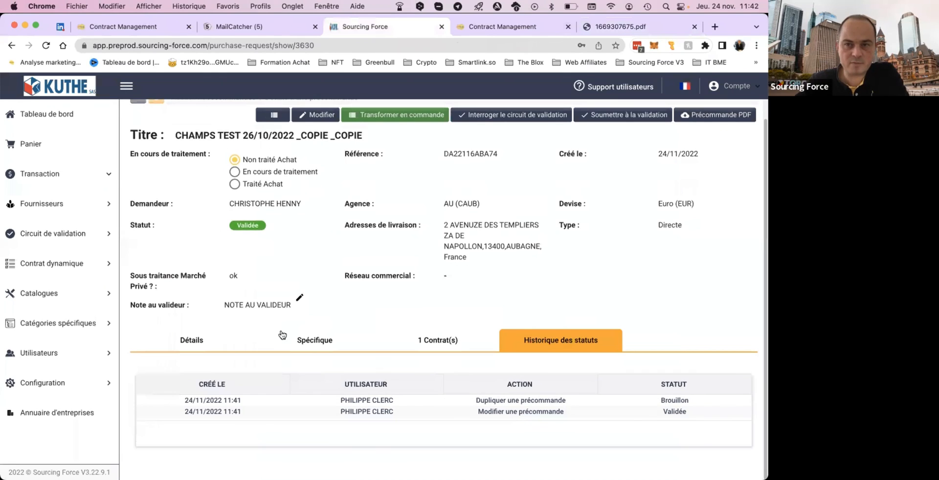
{"action": "left_click", "coordinate": [188, 340]}
{"action": "scroll", "coordinate": [189, 340], "scroll_direction": "down", "scroll_amount": 6}
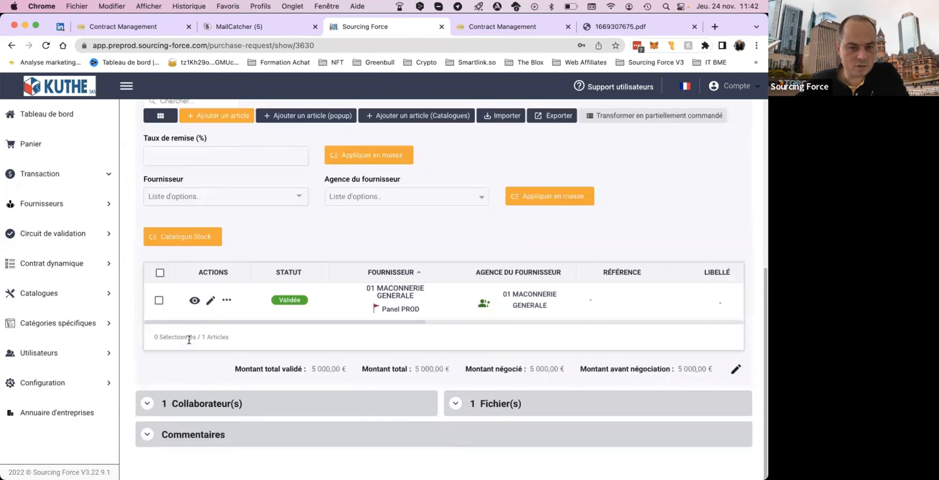
Expand the comments section of the pre-order and start a new comment.
{"action": "left_click", "coordinate": [146, 434]}
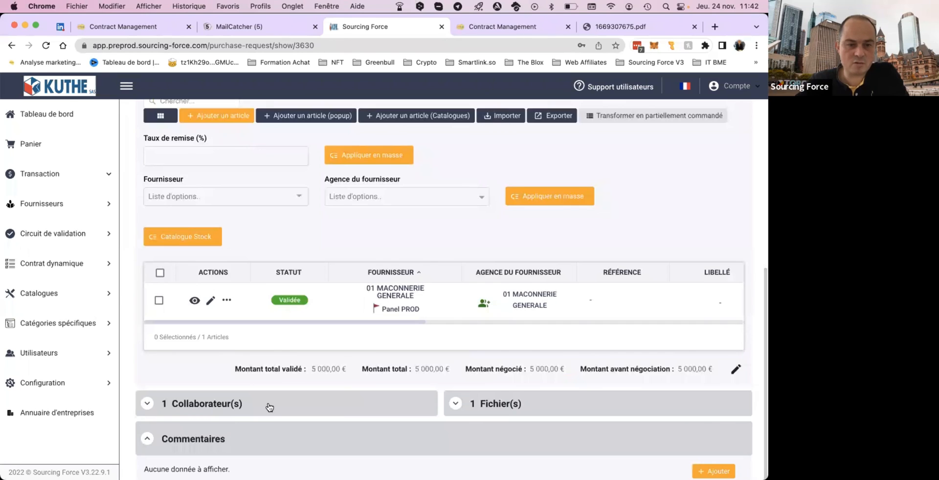
{"action": "scroll", "coordinate": [268, 407], "scroll_direction": "down", "scroll_amount": 1}
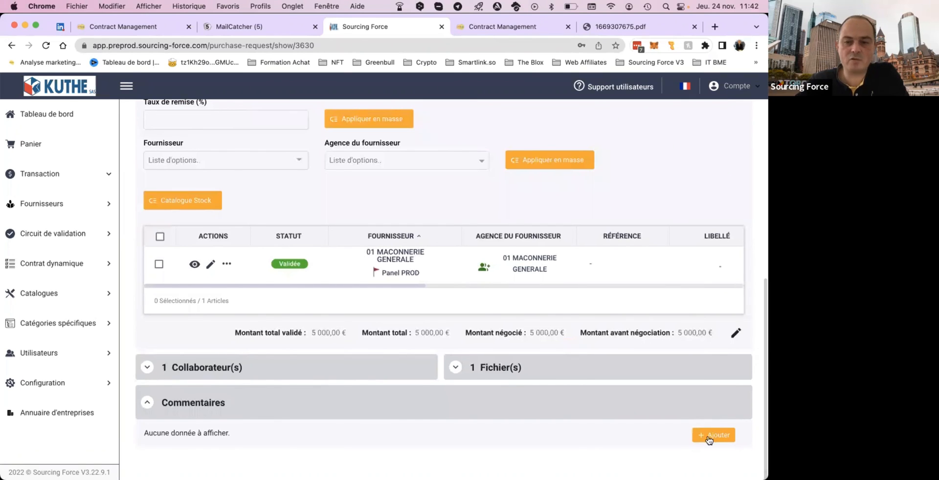
{"action": "left_click", "coordinate": [710, 437]}
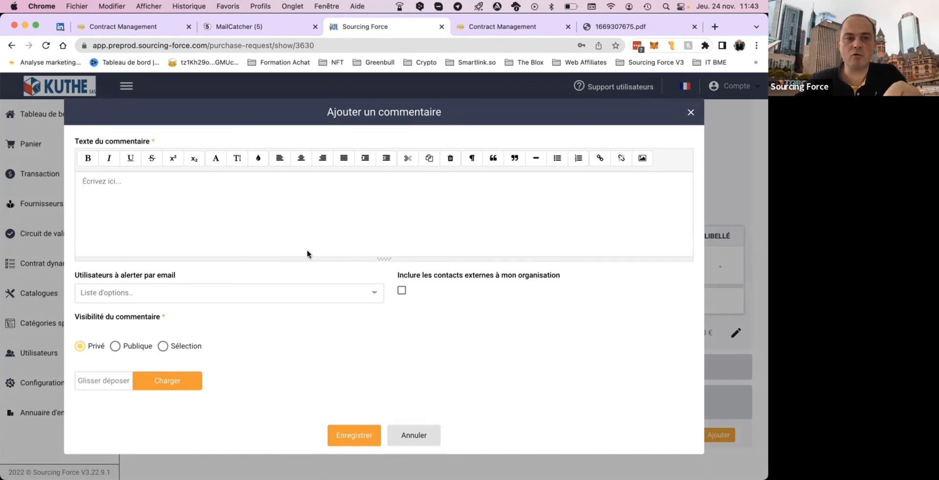
Browse the users who can be alerted by email, with contacts external to the organisation excluded and included, without selecting anyone.
{"action": "left_click", "coordinate": [270, 295]}
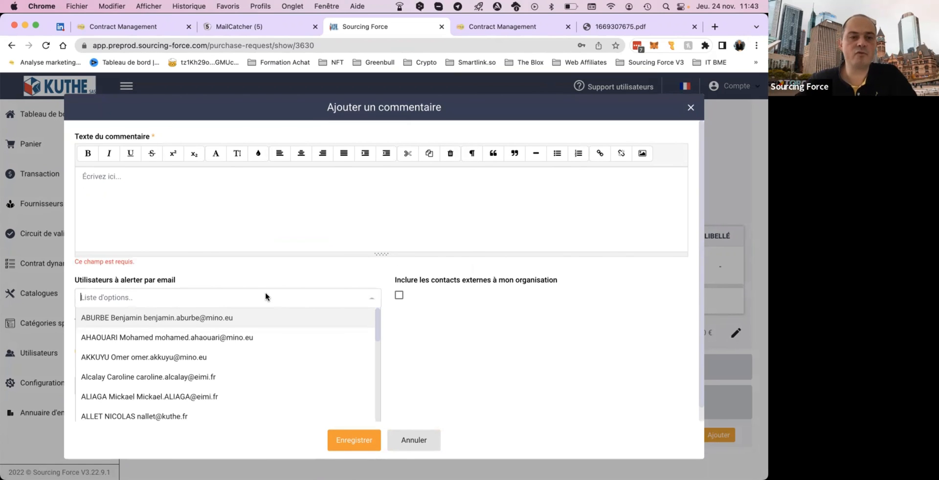
{"action": "scroll", "coordinate": [177, 364], "scroll_direction": "down", "scroll_amount": 2}
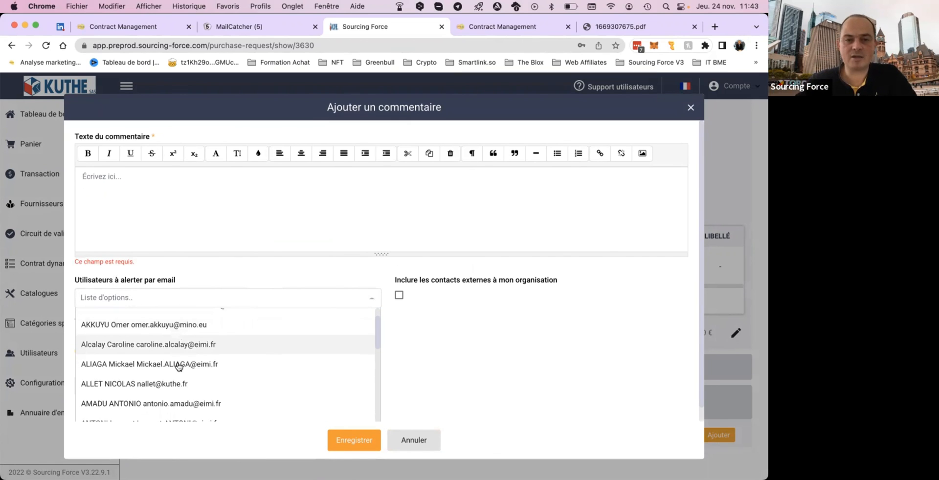
{"action": "scroll", "coordinate": [179, 367], "scroll_direction": "down", "scroll_amount": 3}
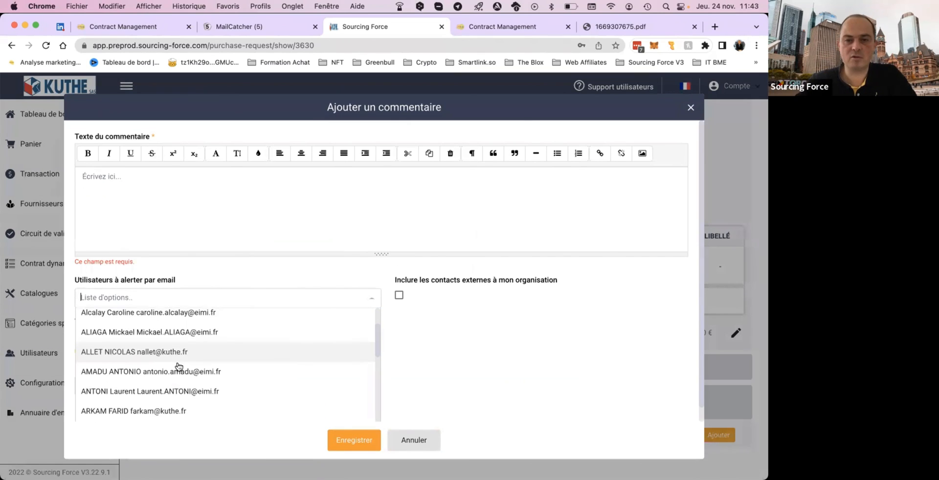
{"action": "left_click", "coordinate": [365, 273]}
{"action": "left_click", "coordinate": [403, 298]}
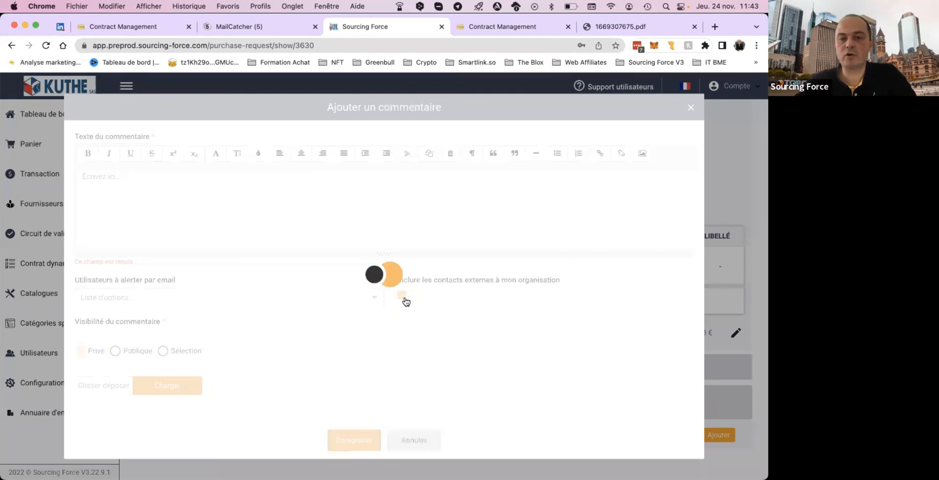
{"action": "left_click", "coordinate": [306, 294]}
{"action": "scroll", "coordinate": [278, 340], "scroll_direction": "down", "scroll_amount": 5}
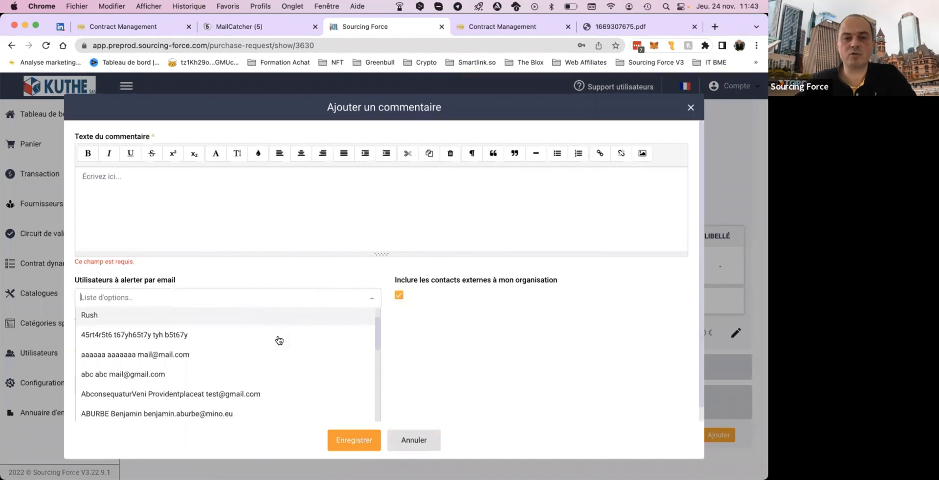
{"action": "left_click", "coordinate": [372, 299]}
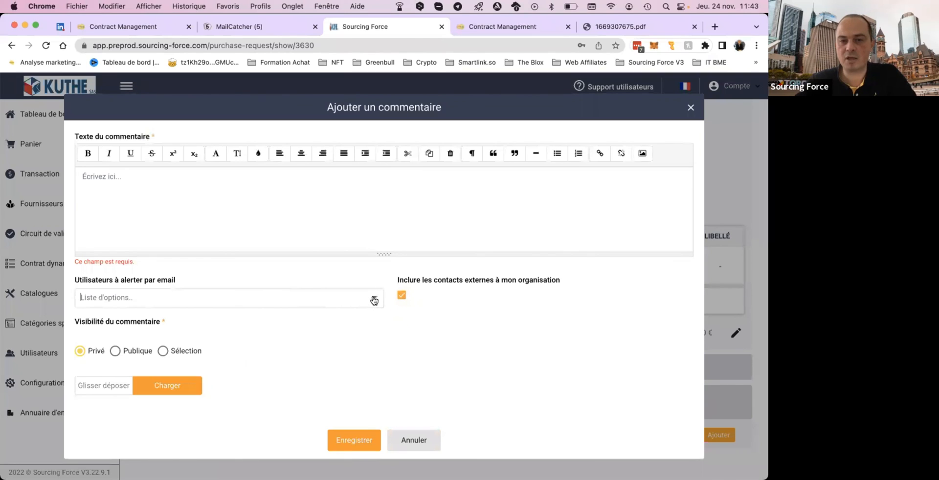
{"action": "left_click", "coordinate": [401, 297]}
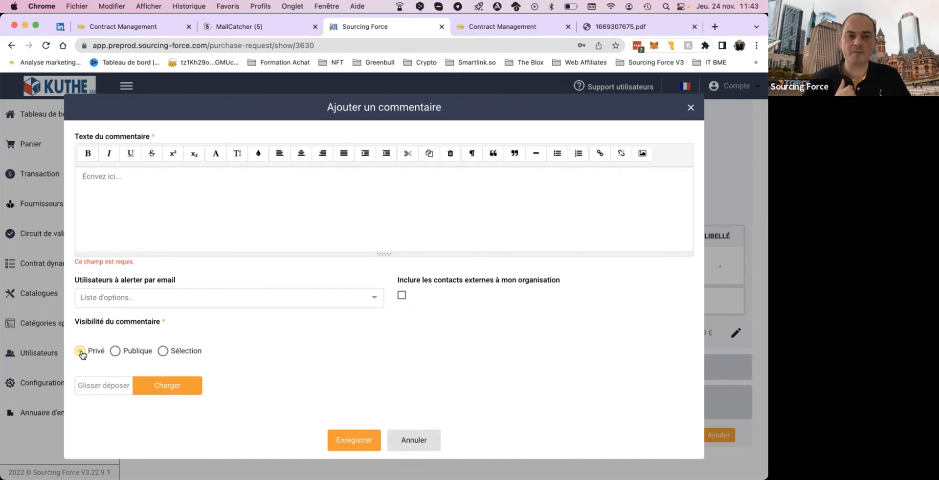
Set the comment's visibility to Sélection, with the distribution list Une sélection d'utilisateurs de mon organisation, and add the first two users.
{"action": "left_click", "coordinate": [116, 351]}
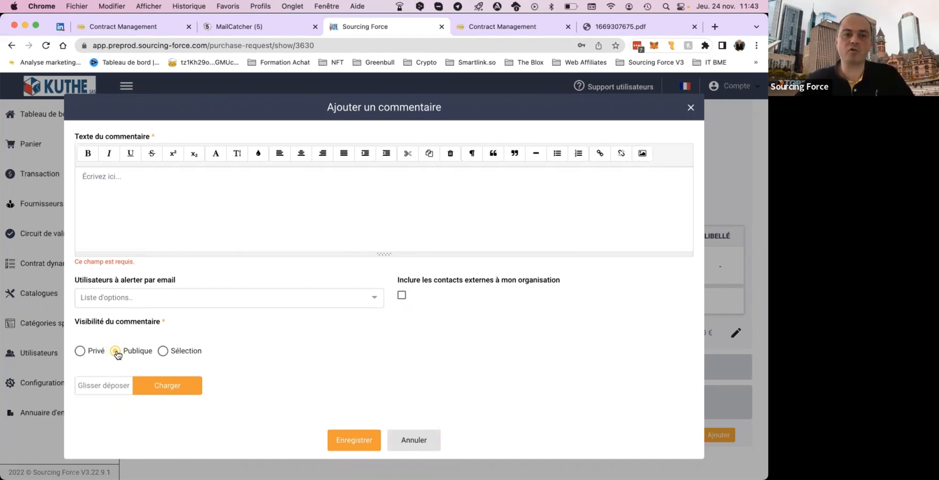
{"action": "left_click", "coordinate": [168, 349]}
{"action": "left_click", "coordinate": [388, 353]}
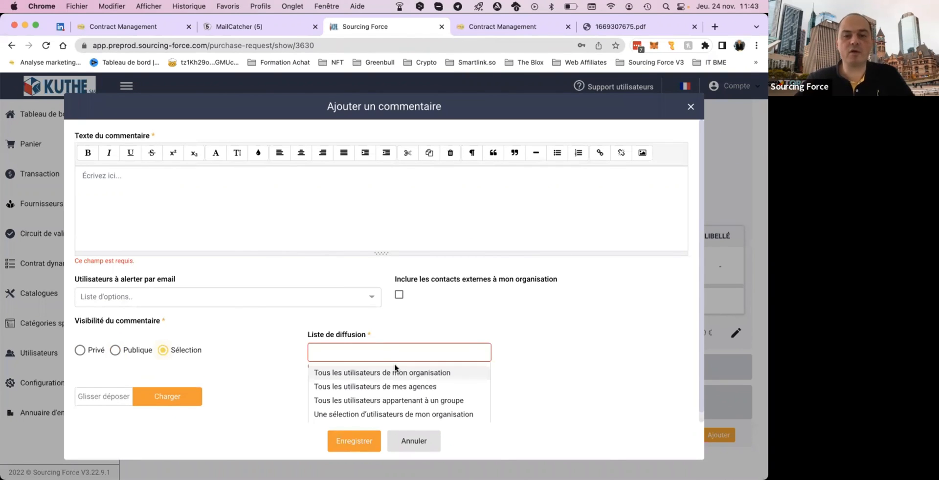
{"action": "scroll", "coordinate": [400, 381], "scroll_direction": "down", "scroll_amount": 1}
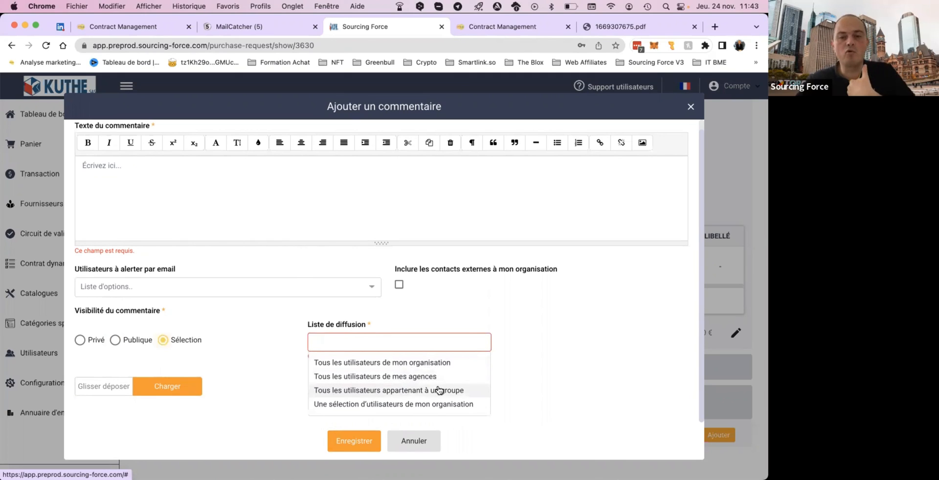
{"action": "left_click", "coordinate": [419, 405]}
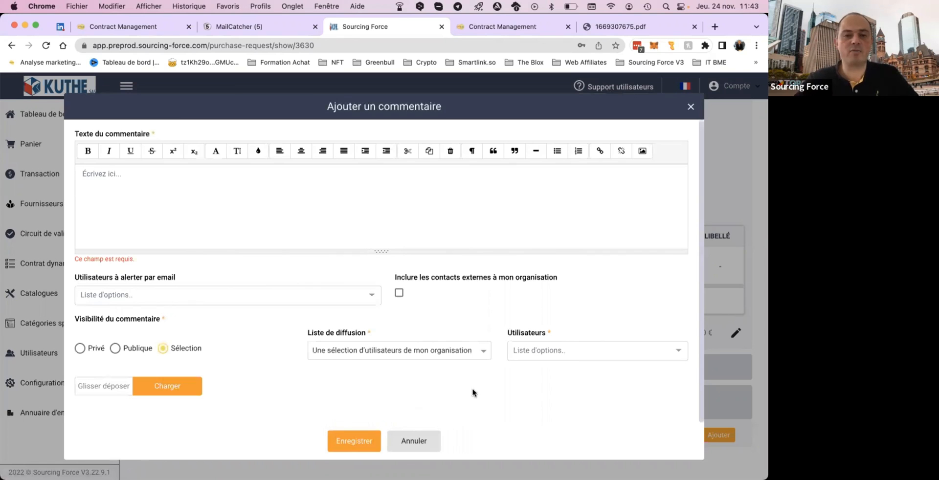
{"action": "left_click", "coordinate": [555, 351]}
{"action": "left_click", "coordinate": [549, 390]}
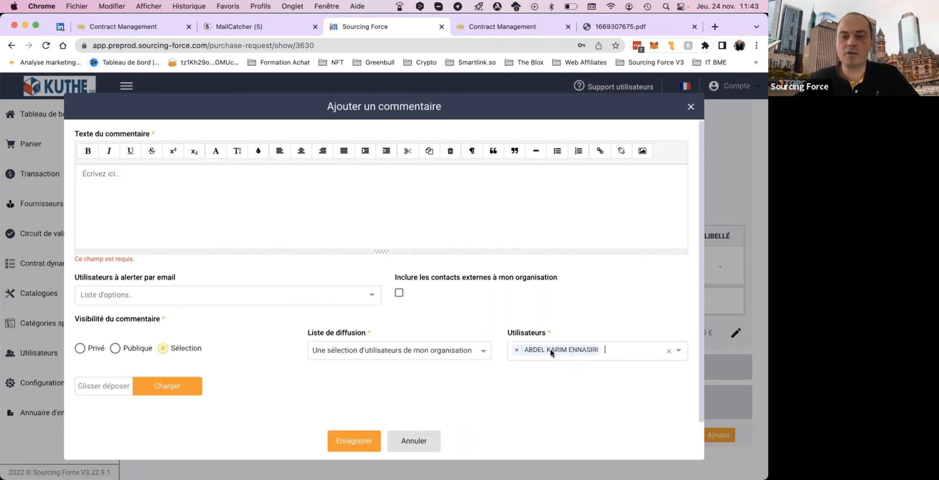
{"action": "left_click", "coordinate": [620, 352]}
{"action": "left_click", "coordinate": [573, 412]}
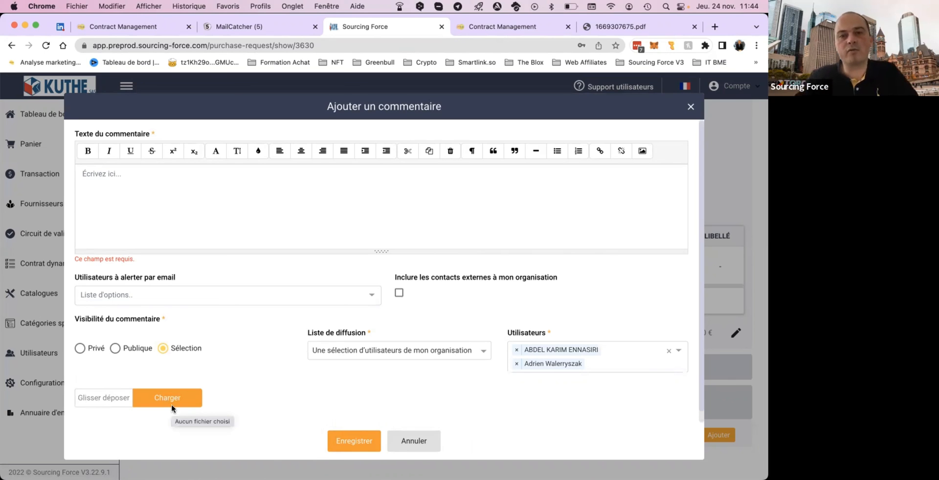
Enter "fdgdsf" as the comment text, save the comment, and view it under the pre-order's comments.
{"action": "left_click", "coordinate": [193, 216]}
{"action": "type", "text": "fdgdsf"}
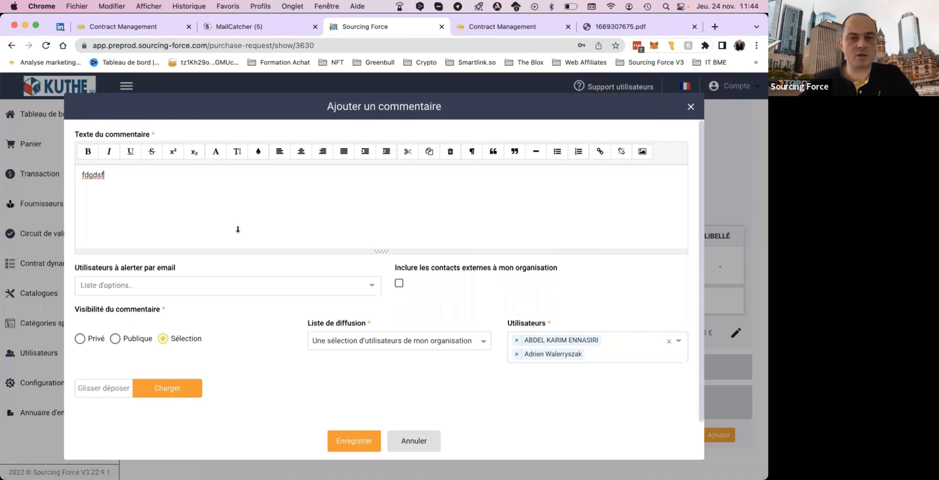
{"action": "left_click", "coordinate": [354, 441]}
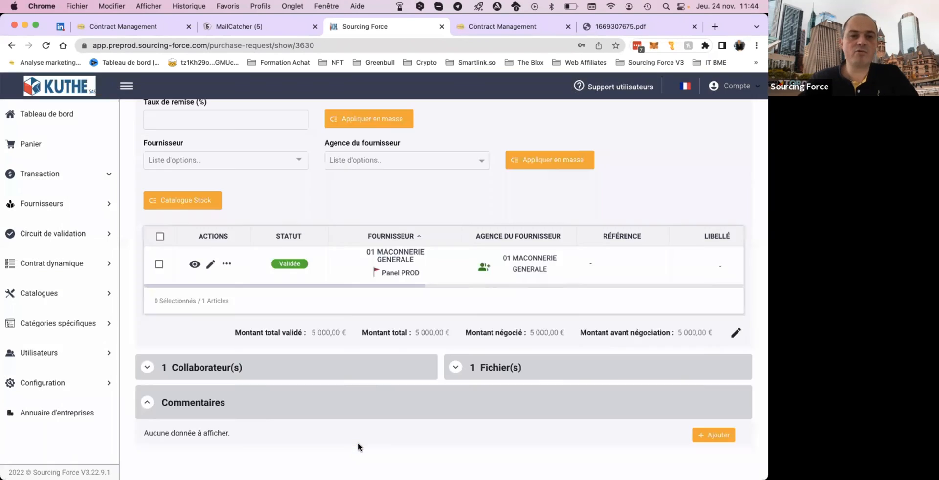
{"action": "scroll", "coordinate": [329, 433], "scroll_direction": "down", "scroll_amount": 3}
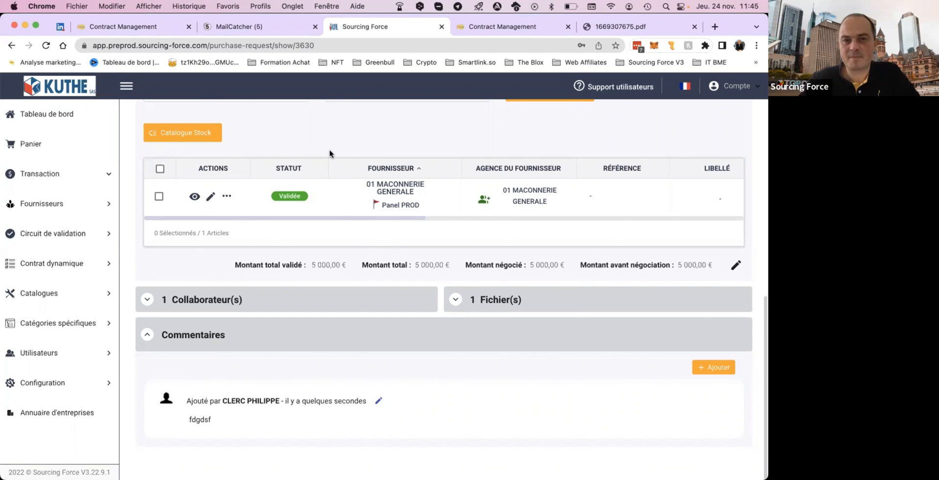
Leave the pre-order and switch to the PowerPoint slide show with the closing contact slide.
{"action": "scroll", "coordinate": [329, 152], "scroll_direction": "up", "scroll_amount": 3}
{"action": "scroll", "coordinate": [329, 151], "scroll_direction": "up", "scroll_amount": 1}
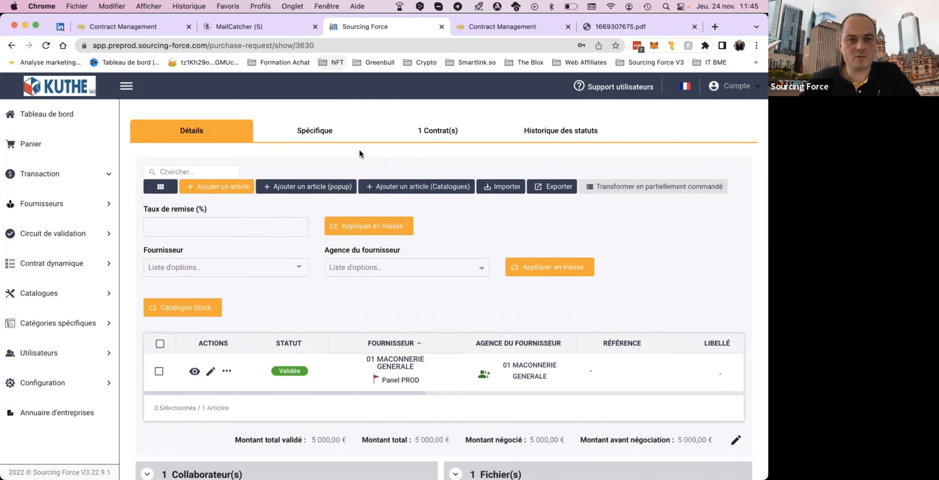
{"action": "key", "text": "ctrl+Up"}
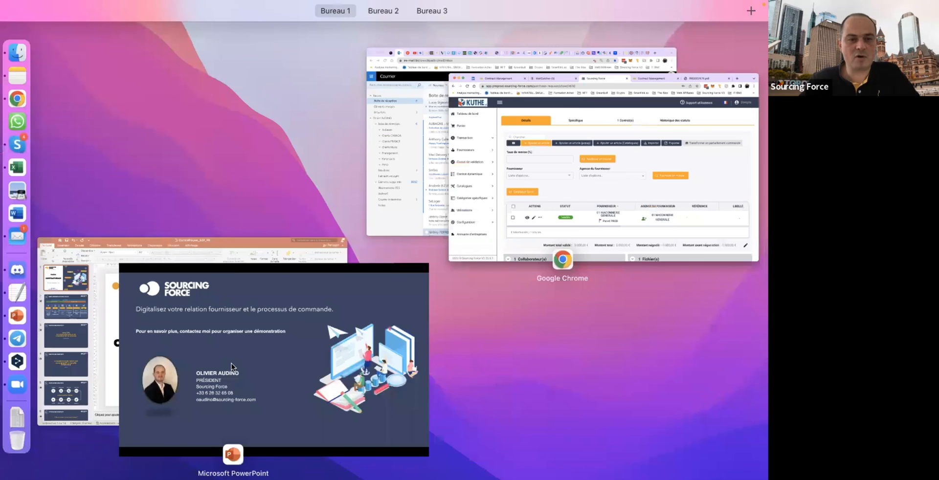
{"action": "left_click", "coordinate": [231, 362]}
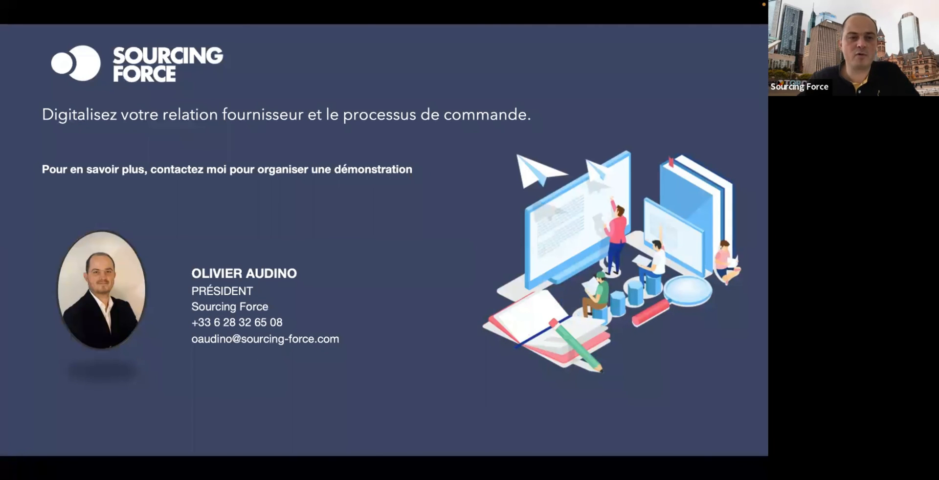